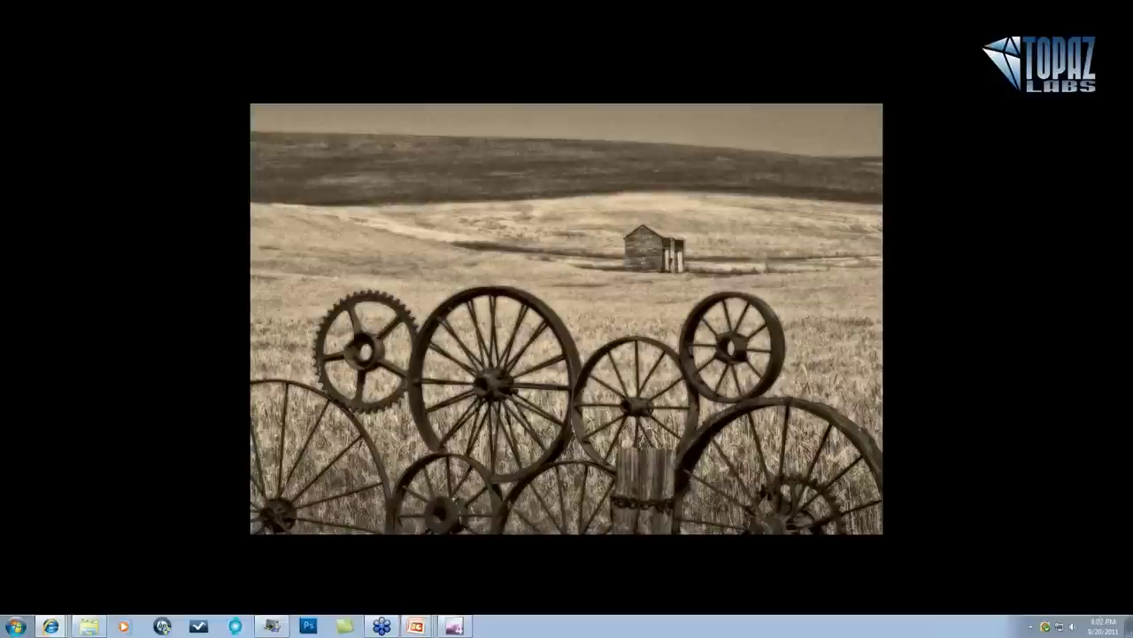
- Show the sepia wagon-wheel webinar slide full screen
{"action": "left_click", "coordinate": [1050, 258]}
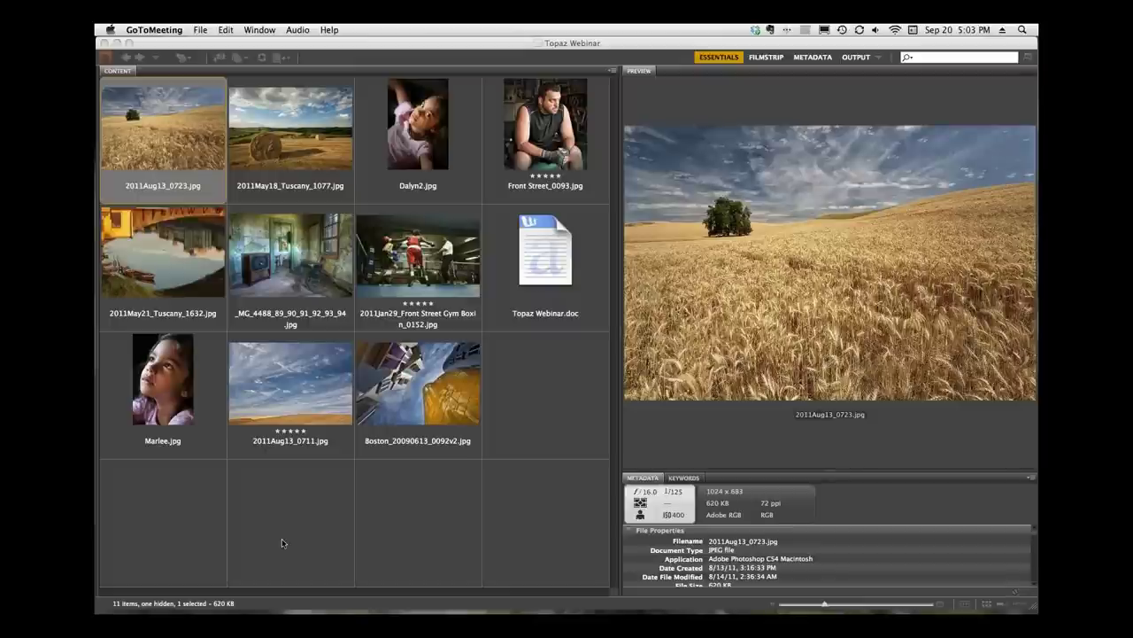
- Bring the Adobe Bridge window with the Topaz Webinar thumbnails to the front
{"action": "left_click", "coordinate": [157, 133]}
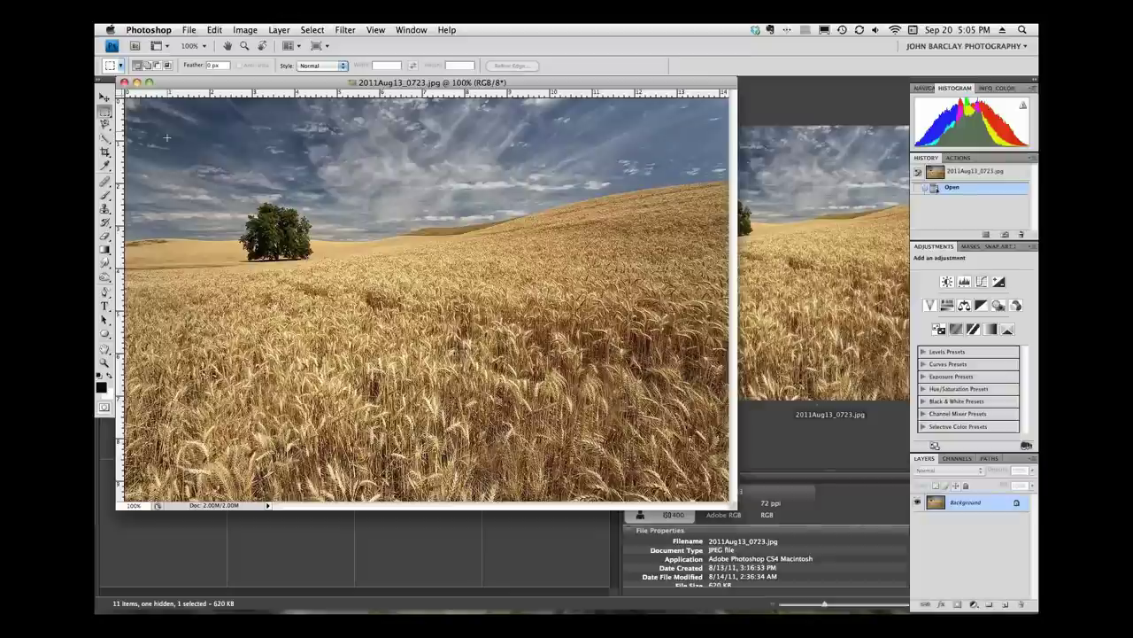
- Switch Photoshop to full-screen view and launch Filter > Topaz Labs > Topaz BW Effects
{"action": "key", "text": "f"}
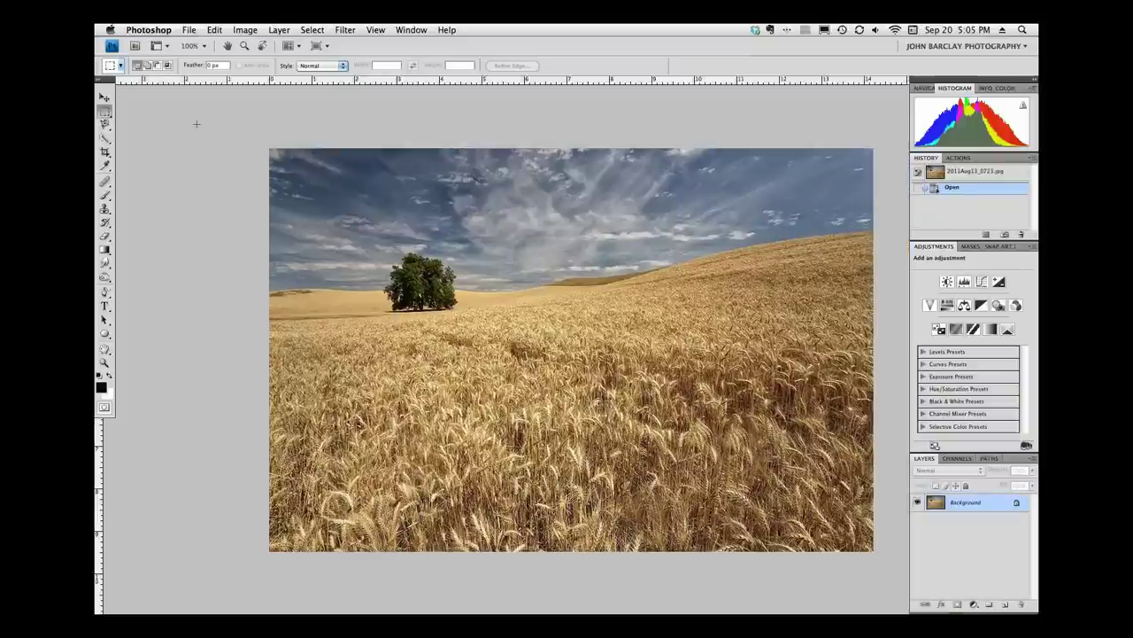
{"action": "left_click", "coordinate": [345, 32]}
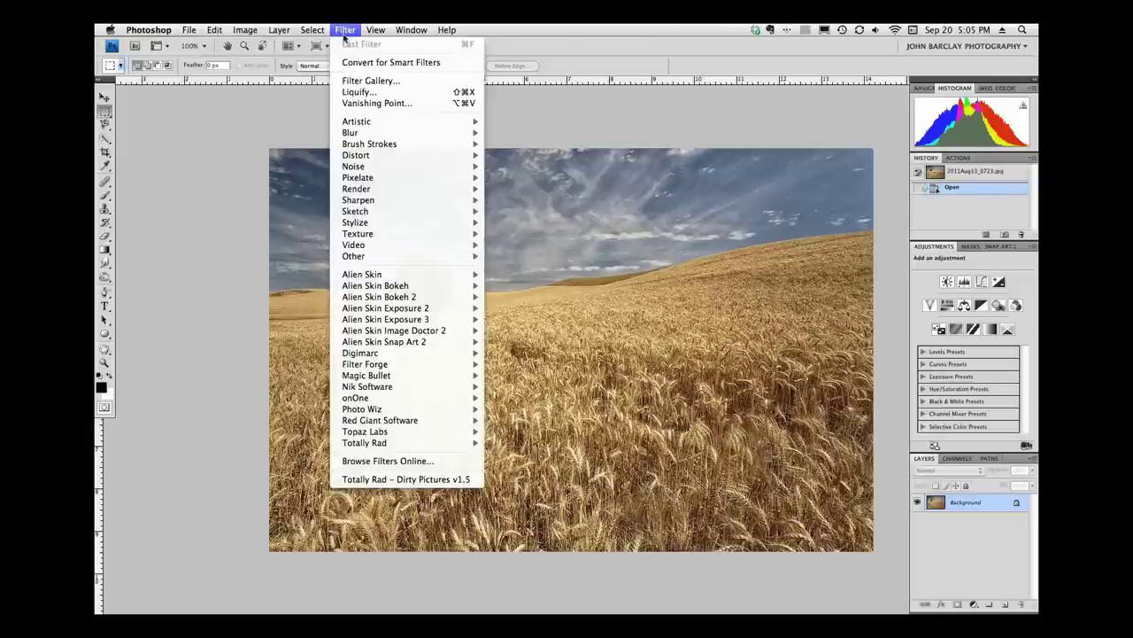
{"action": "mouse_move", "coordinate": [376, 432]}
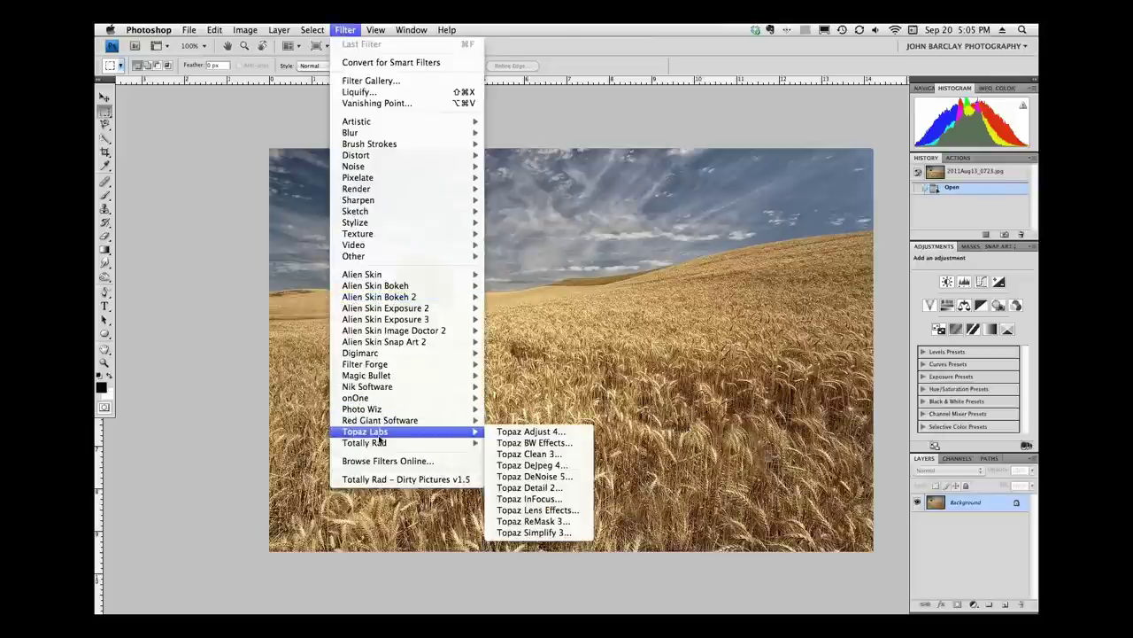
{"action": "left_click", "coordinate": [514, 451]}
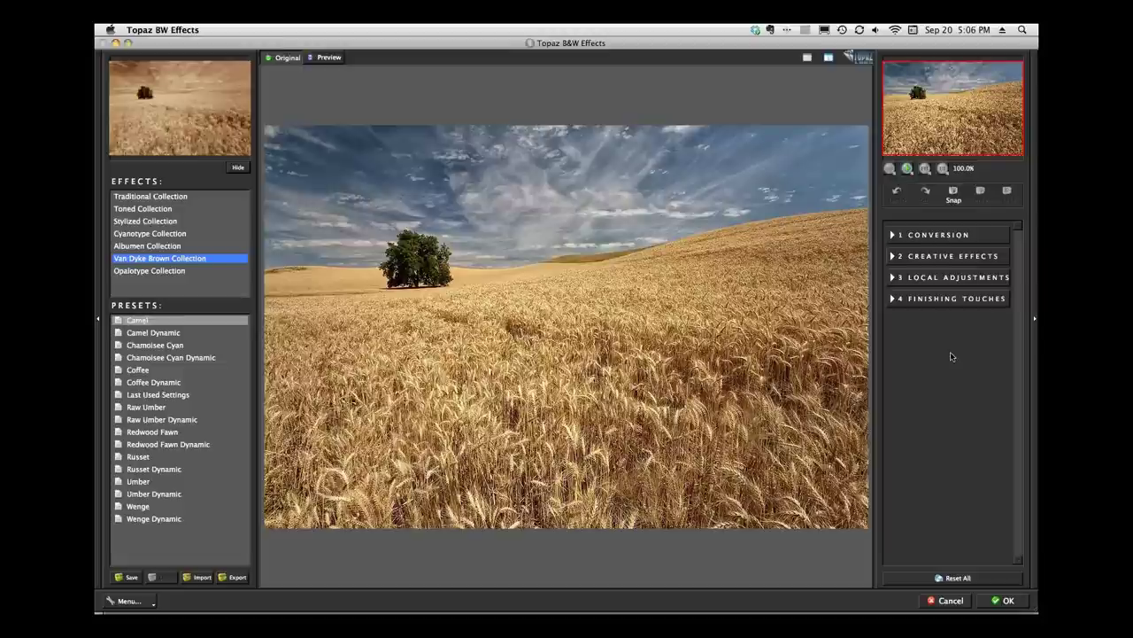
- Compare Classic and Cool Tone I, then apply the Traditional Collection's Warm Tone I preset
{"action": "left_click", "coordinate": [158, 199]}
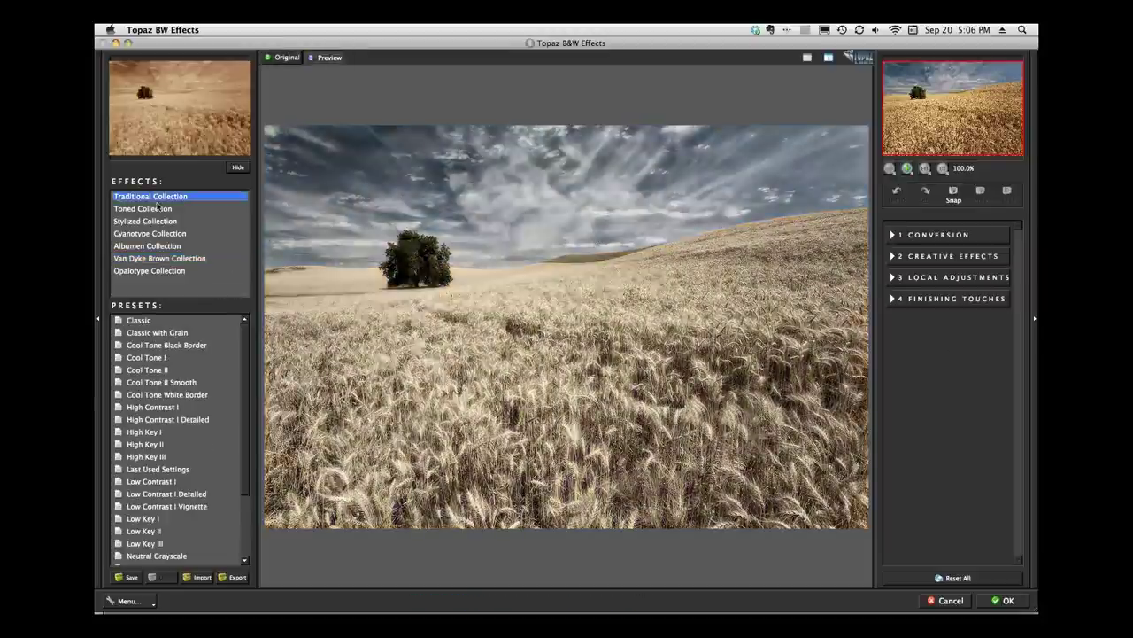
{"action": "left_click", "coordinate": [153, 321]}
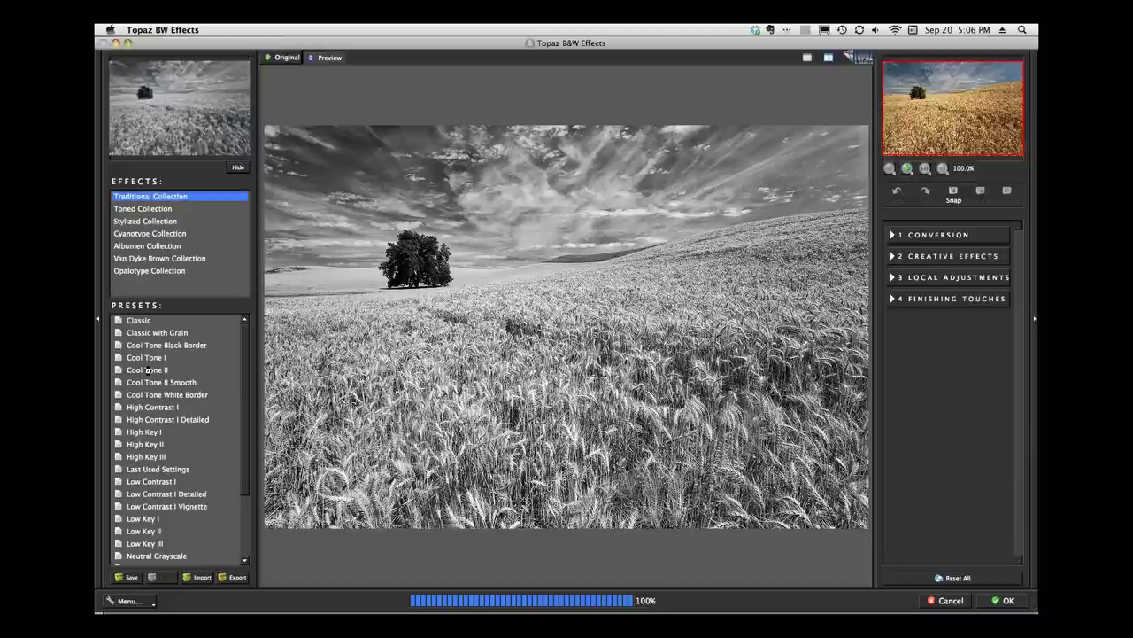
{"action": "left_click", "coordinate": [146, 361]}
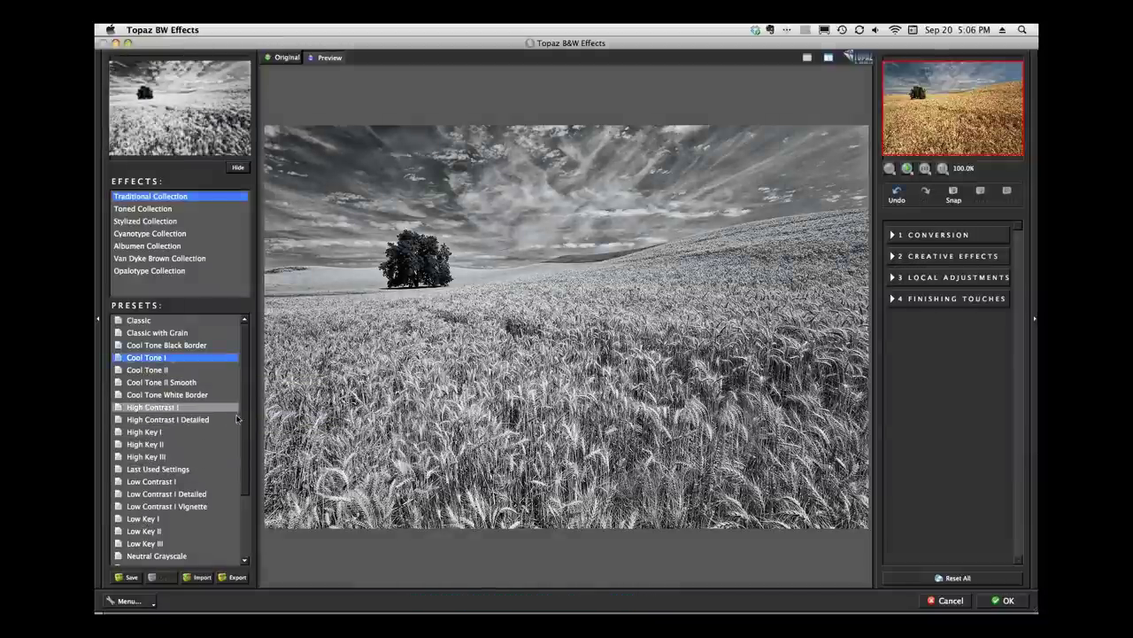
{"action": "left_click_drag", "start_coordinate": [245, 416], "coordinate": [244, 474]}
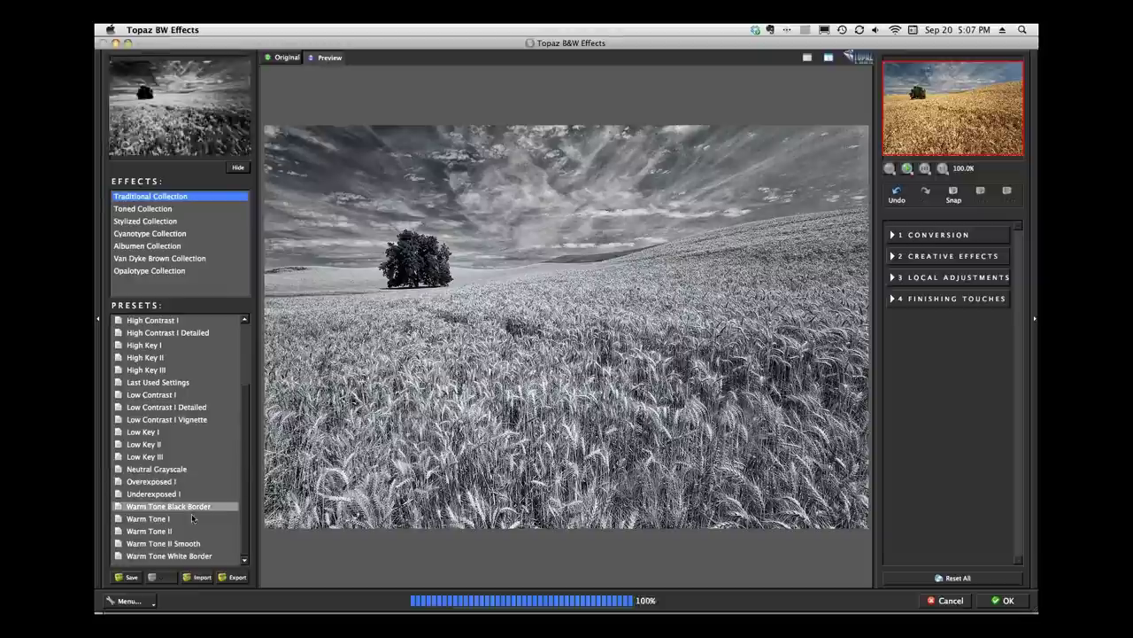
{"action": "left_click", "coordinate": [155, 523]}
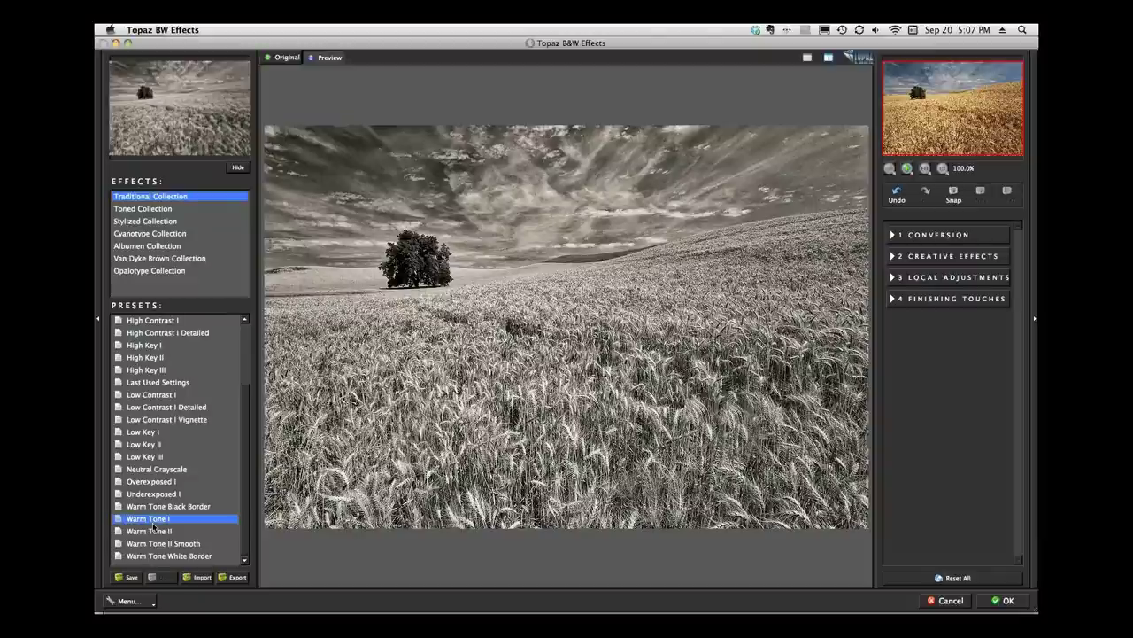
{"action": "left_click", "coordinate": [912, 236]}
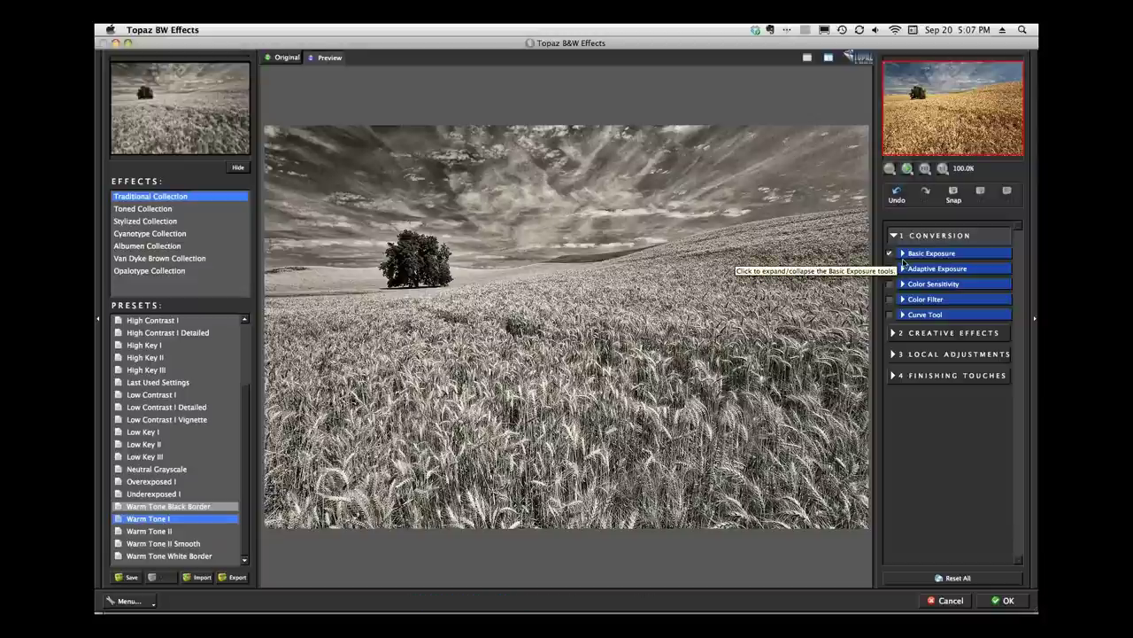
- In Basic Exposure, set Contrast to 0.00 and try Brightness 0.07 before resetting it to 0.00
{"action": "left_click", "coordinate": [903, 254]}
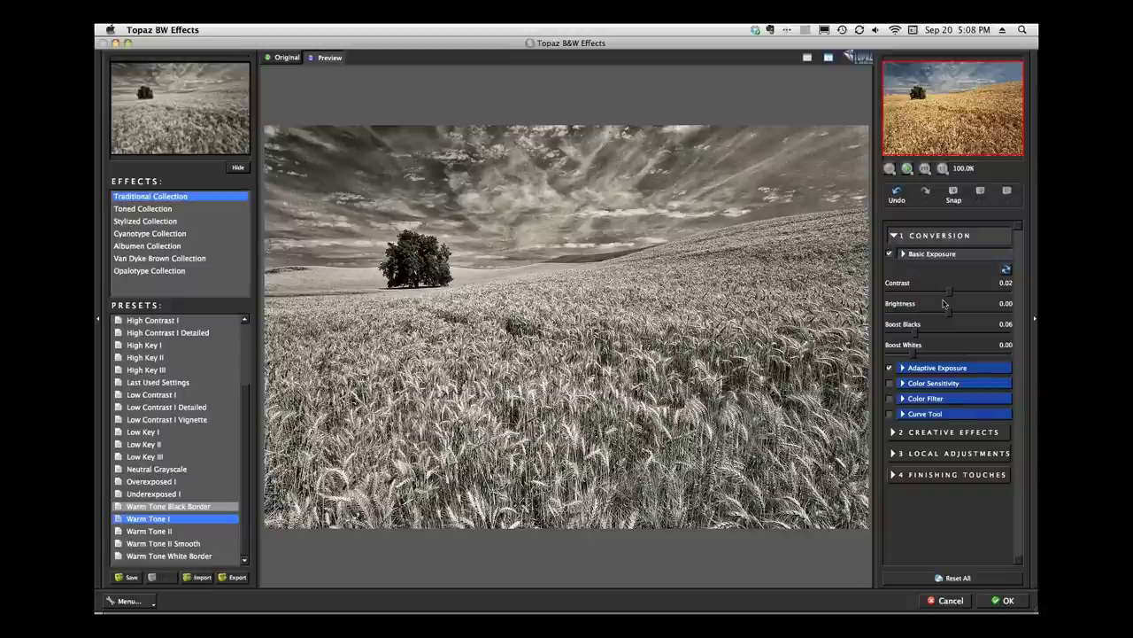
{"action": "left_click_drag", "start_coordinate": [949, 302], "coordinate": [949, 302]}
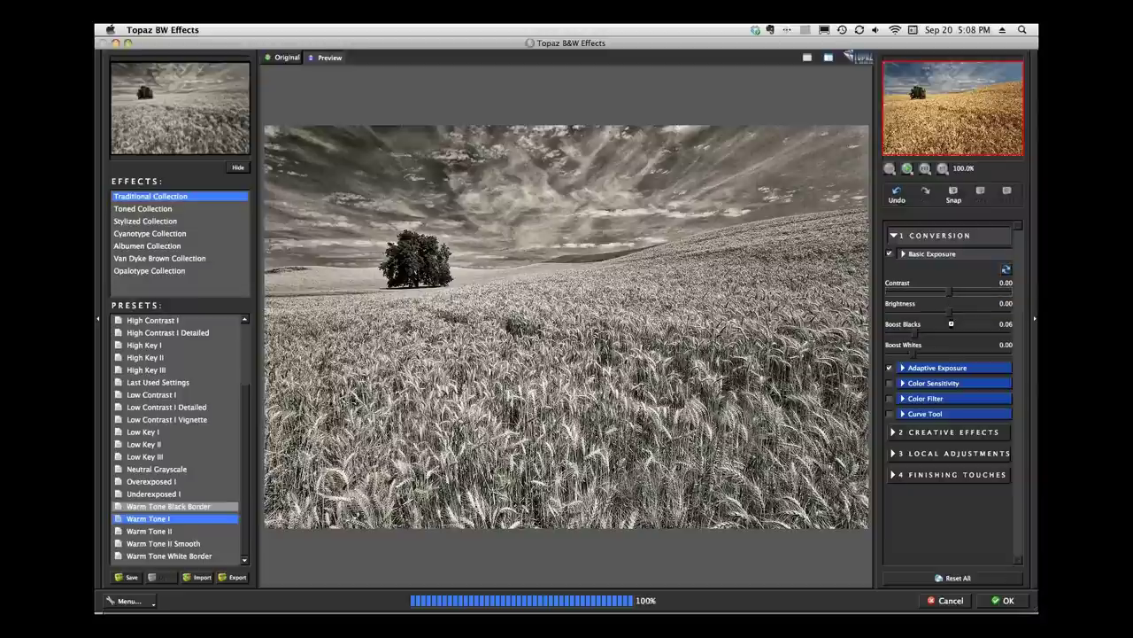
{"action": "left_click_drag", "start_coordinate": [951, 323], "coordinate": [956, 324]}
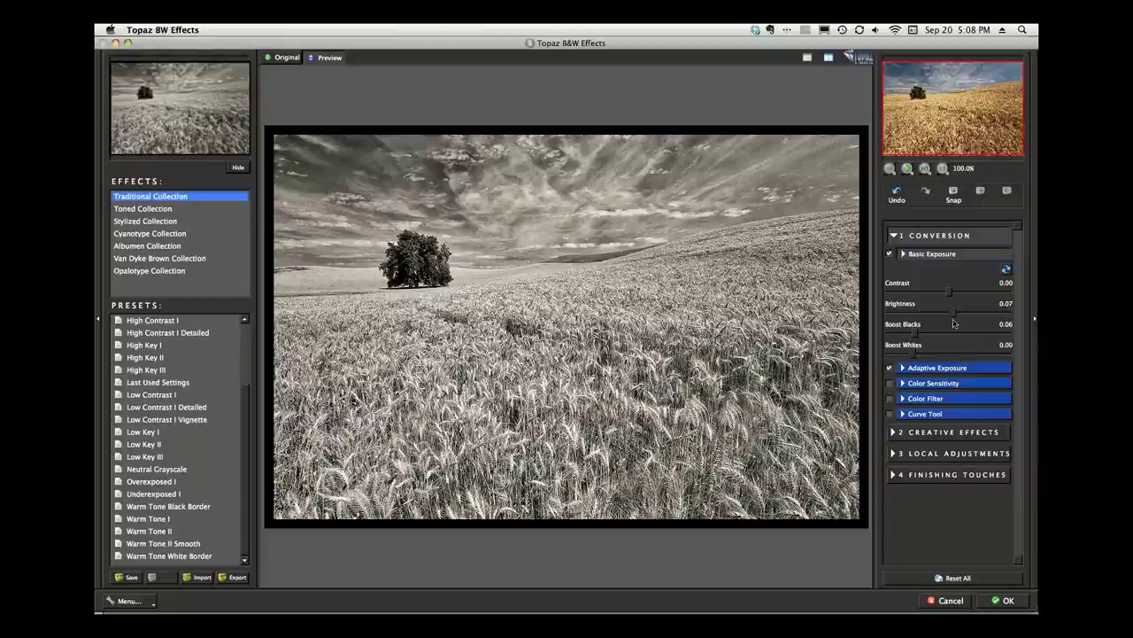
{"action": "left_click_drag", "start_coordinate": [953, 323], "coordinate": [921, 365]}
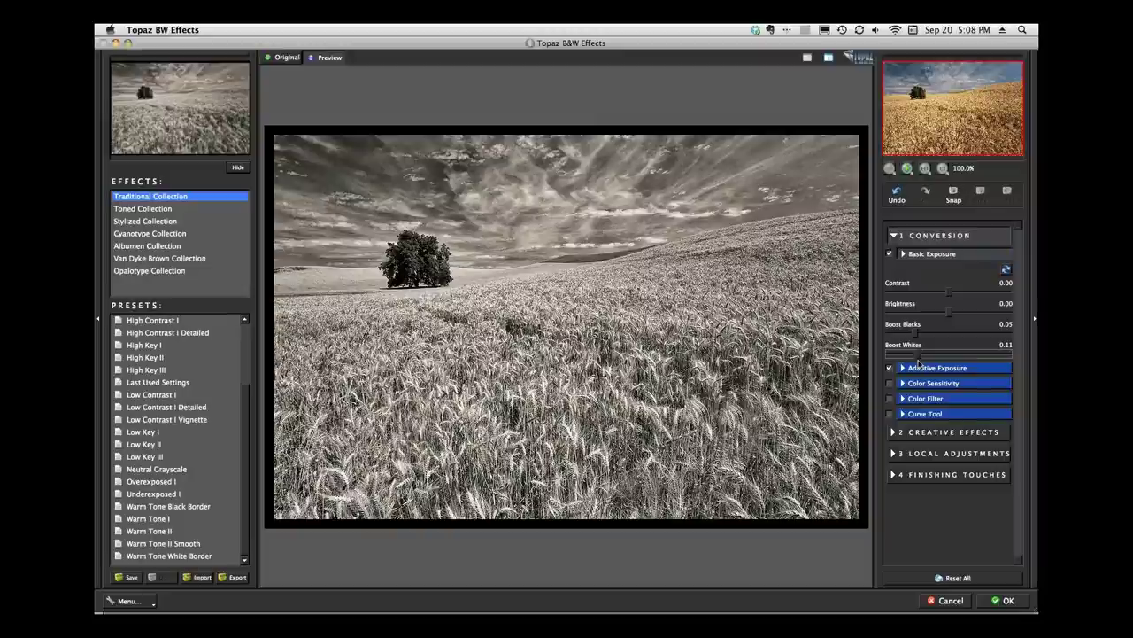
{"action": "left_click", "coordinate": [903, 371]}
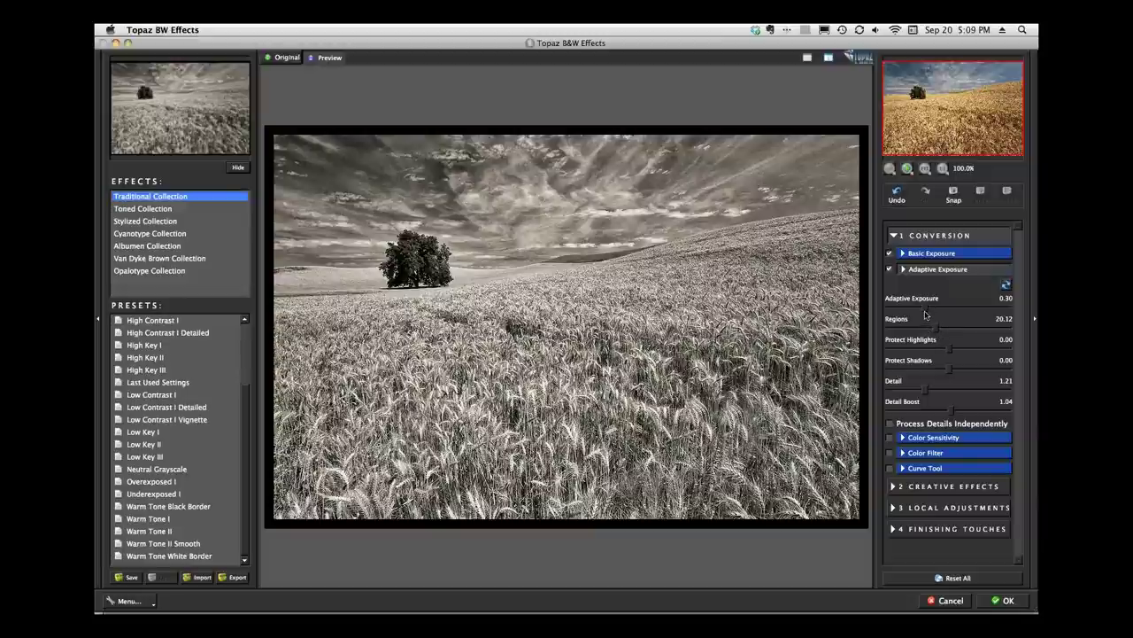
- Set Adaptive Exposure to 0.25 and Regions to 19.64 after trying higher values
{"action": "mouse_move", "coordinate": [926, 312]}
{"action": "left_mouse_down"}
{"action": "mouse_move", "coordinate": [907, 317]}
{"action": "mouse_move", "coordinate": [960, 319]}
{"action": "mouse_move", "coordinate": [916, 322]}
{"action": "left_mouse_up"}
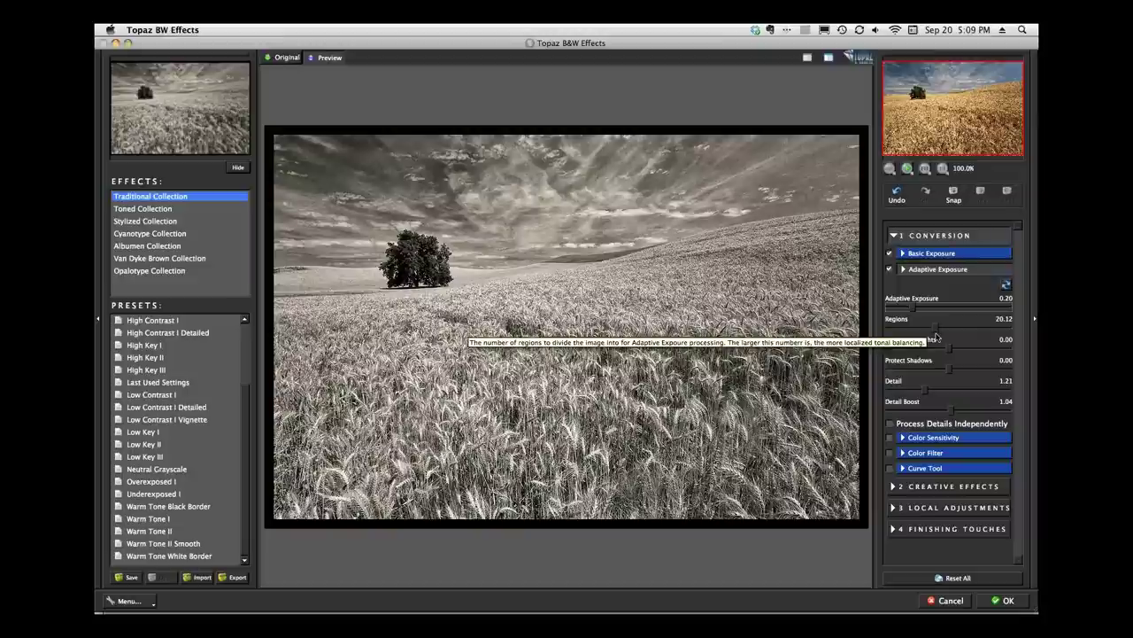
{"action": "left_click_drag", "start_coordinate": [936, 335], "coordinate": [916, 338]}
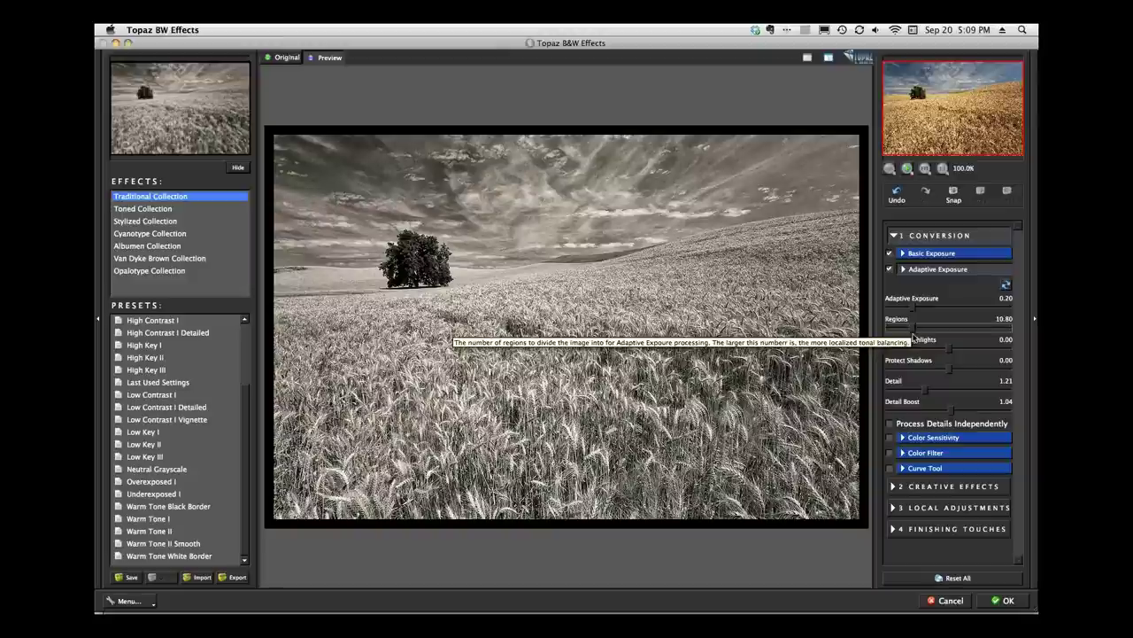
{"action": "left_click_drag", "start_coordinate": [913, 337], "coordinate": [954, 338]}
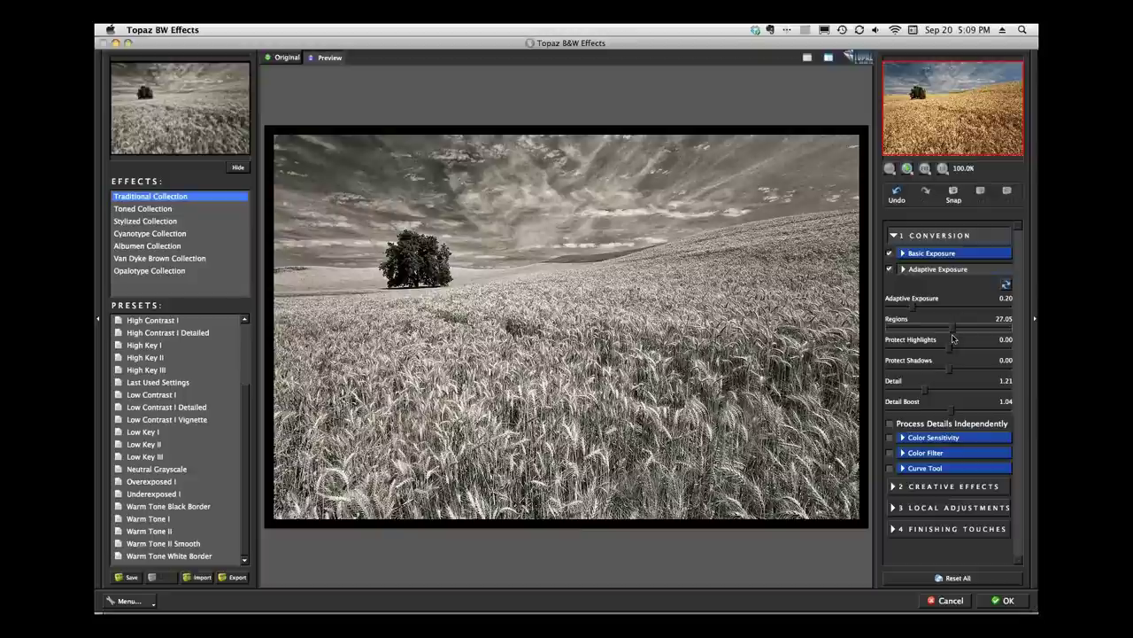
{"action": "left_click_drag", "start_coordinate": [953, 338], "coordinate": [989, 340]}
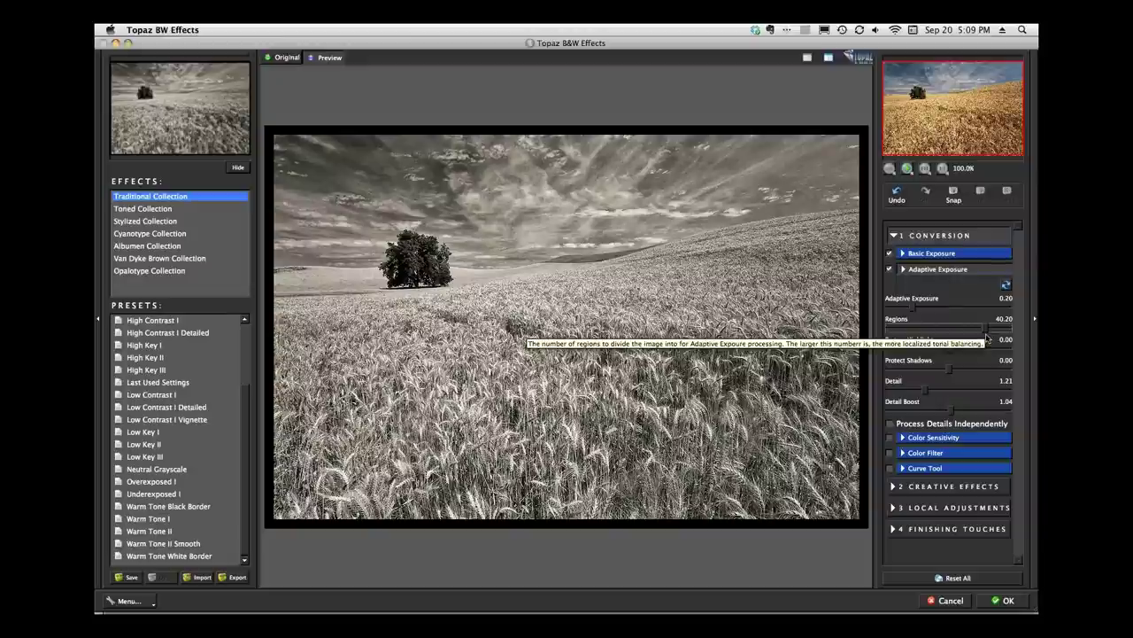
{"action": "left_click_drag", "start_coordinate": [988, 338], "coordinate": [993, 339]}
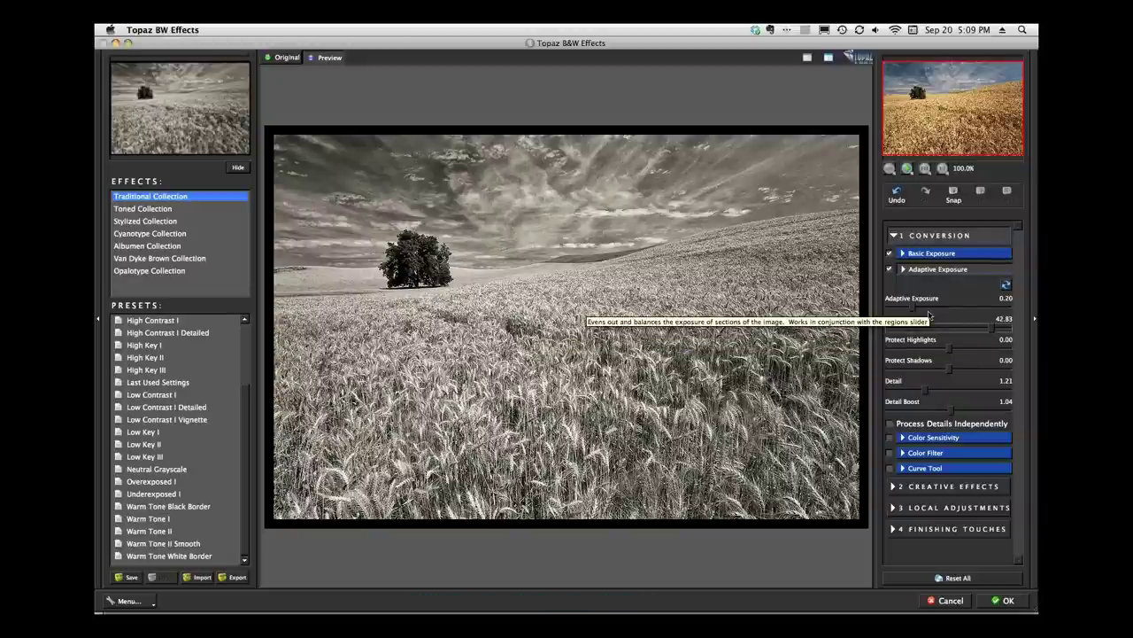
{"action": "left_click_drag", "start_coordinate": [913, 308], "coordinate": [927, 318]}
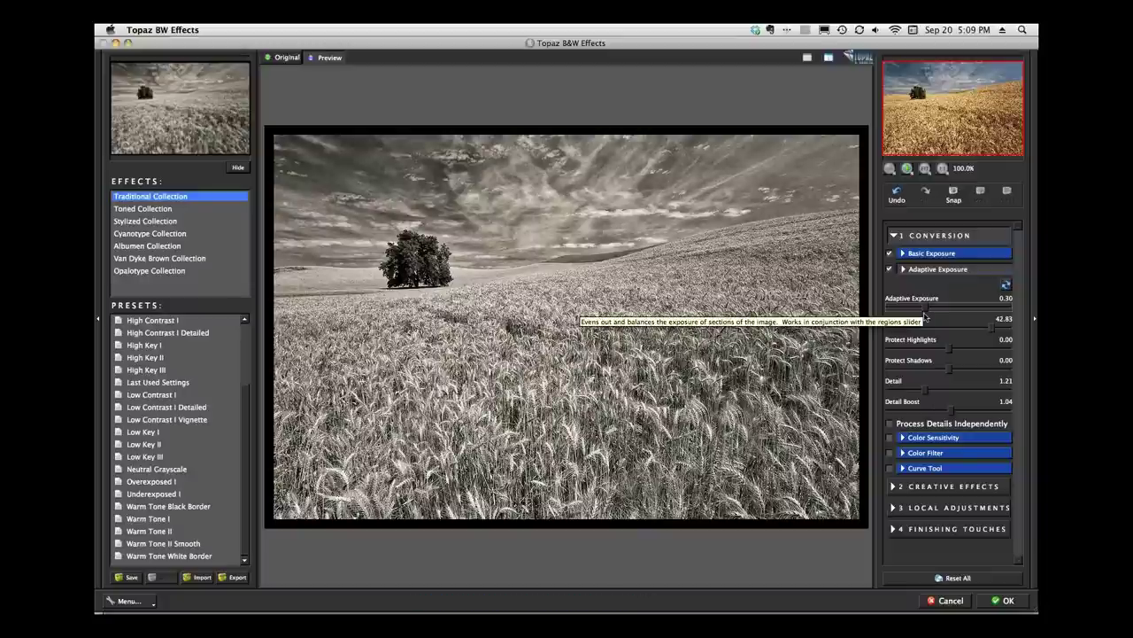
{"action": "left_click_drag", "start_coordinate": [925, 316], "coordinate": [919, 316]}
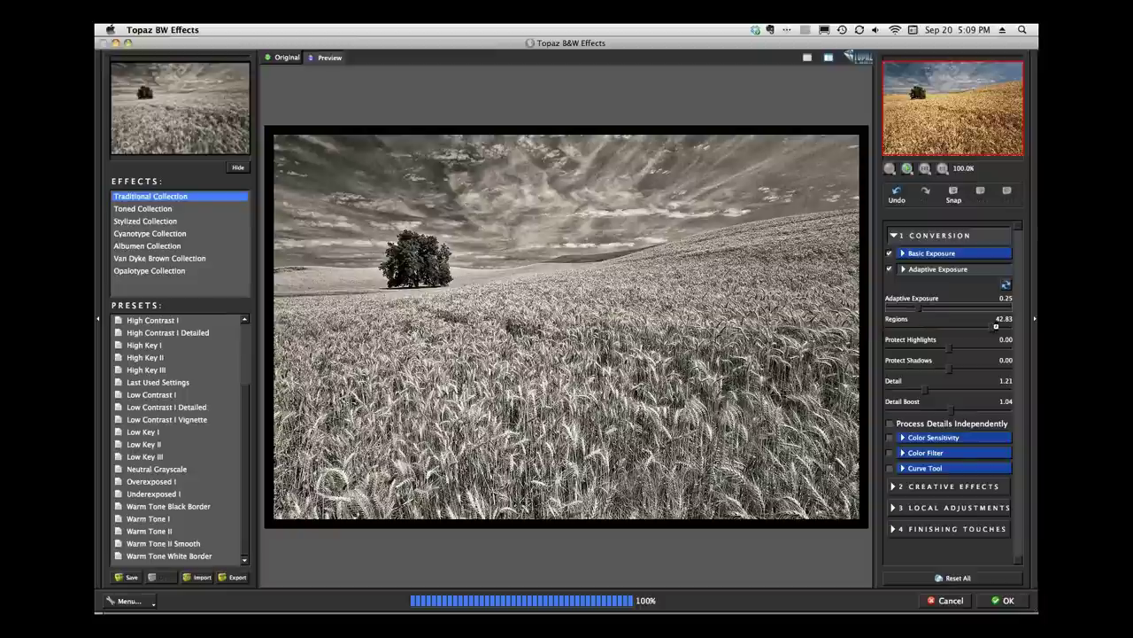
{"action": "left_click_drag", "start_coordinate": [993, 337], "coordinate": [937, 339]}
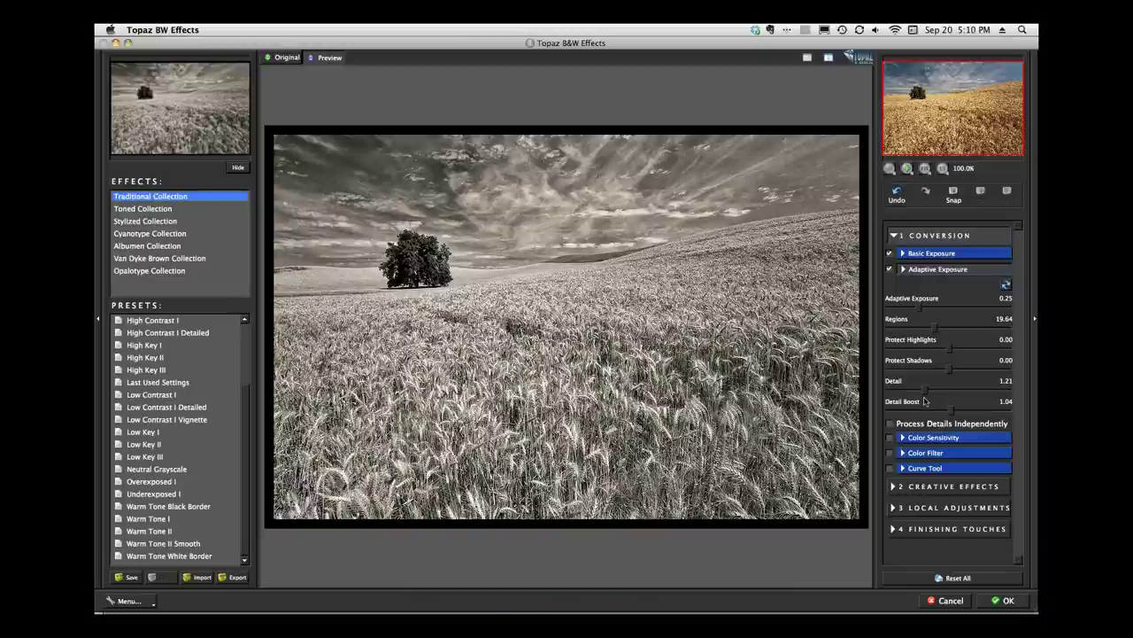
- Set Detail to 1.13 and reveal the Color Sensitivity sliders
{"action": "left_click_drag", "start_coordinate": [924, 399], "coordinate": [943, 401]}
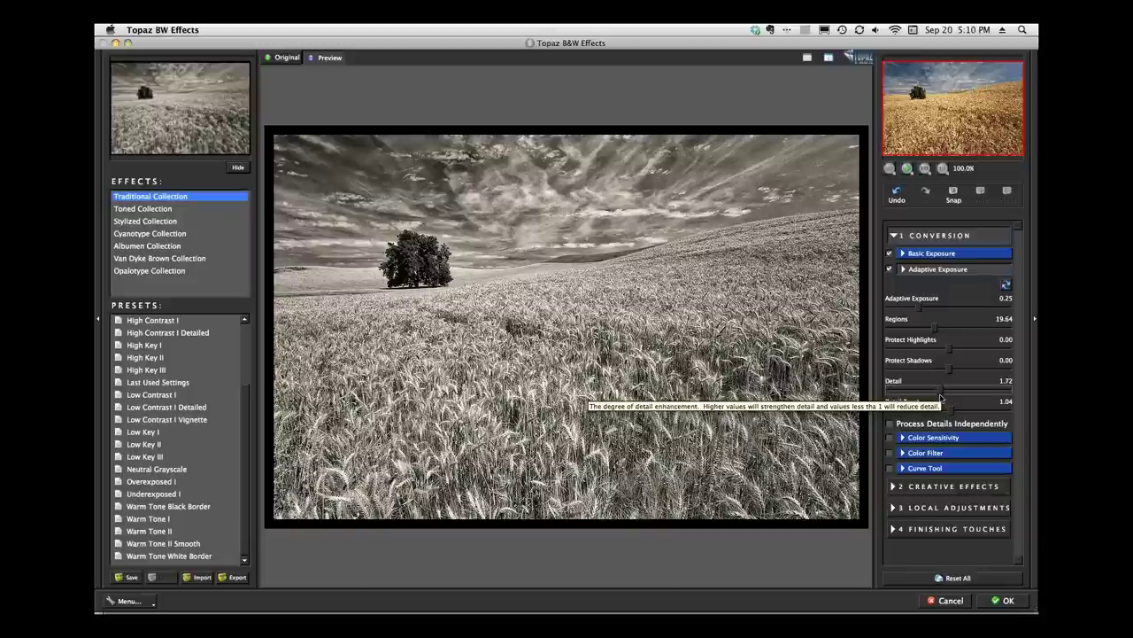
{"action": "left_click", "coordinate": [940, 398]}
{"action": "left_click_drag", "start_coordinate": [940, 398], "coordinate": [925, 397]}
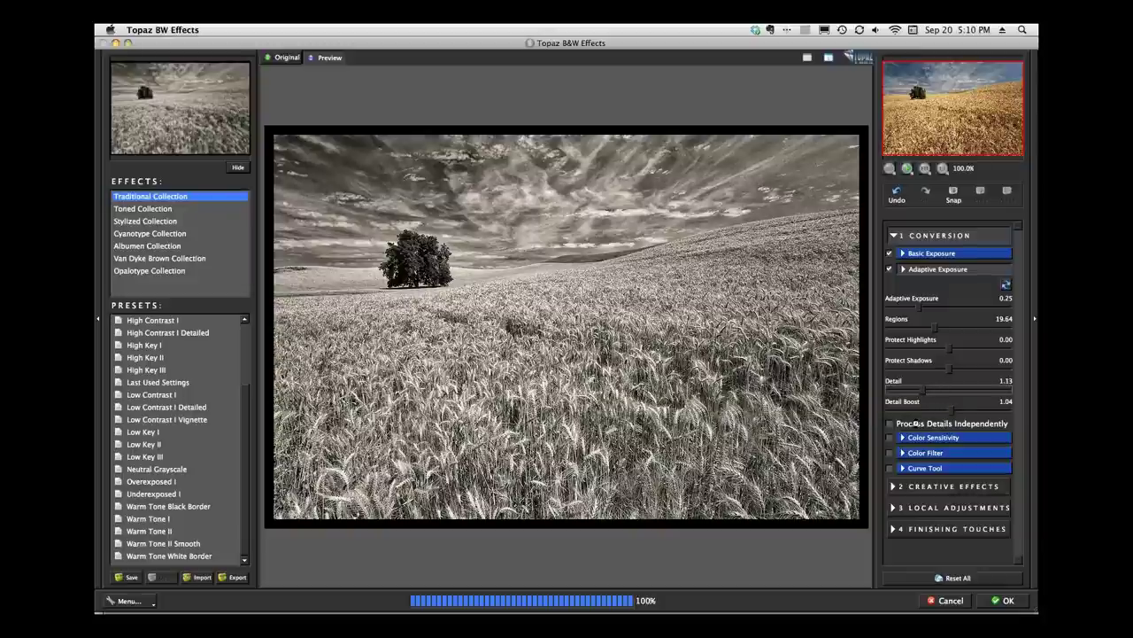
{"action": "left_click", "coordinate": [912, 437]}
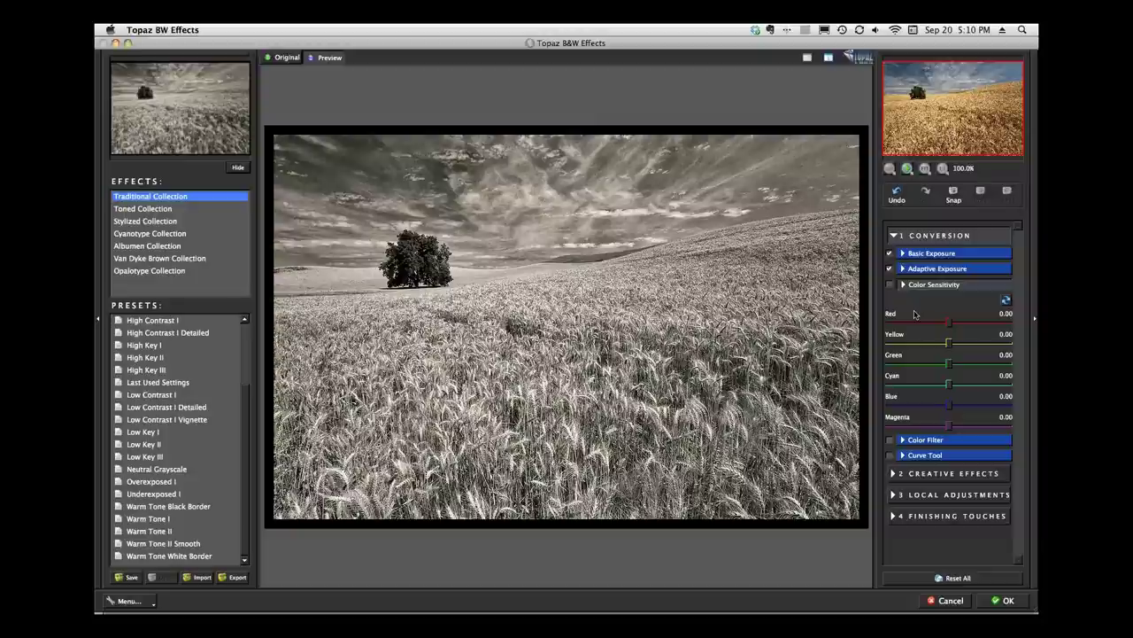
- Set Color Sensitivity to Red 0.23, Yellow 0.12 and Blue -0.31
{"action": "mouse_move", "coordinate": [950, 333]}
{"action": "left_mouse_down"}
{"action": "mouse_move", "coordinate": [966, 334]}
{"action": "mouse_move", "coordinate": [937, 335]}
{"action": "mouse_move", "coordinate": [965, 337]}
{"action": "left_mouse_up"}
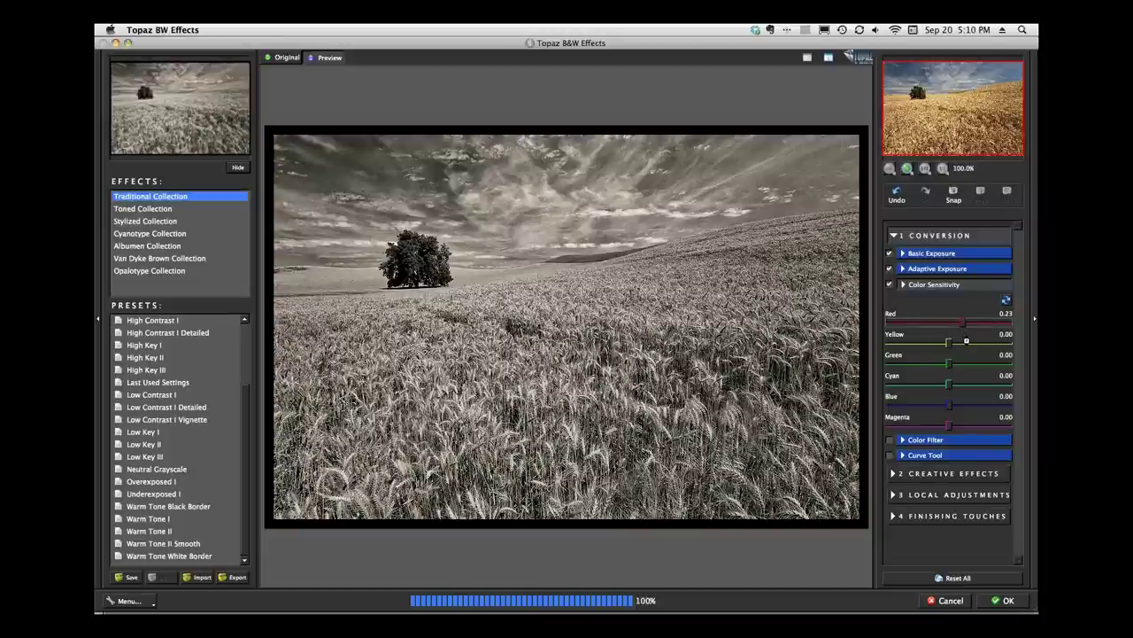
{"action": "left_click", "coordinate": [950, 351]}
{"action": "left_click_drag", "start_coordinate": [950, 352], "coordinate": [958, 352]}
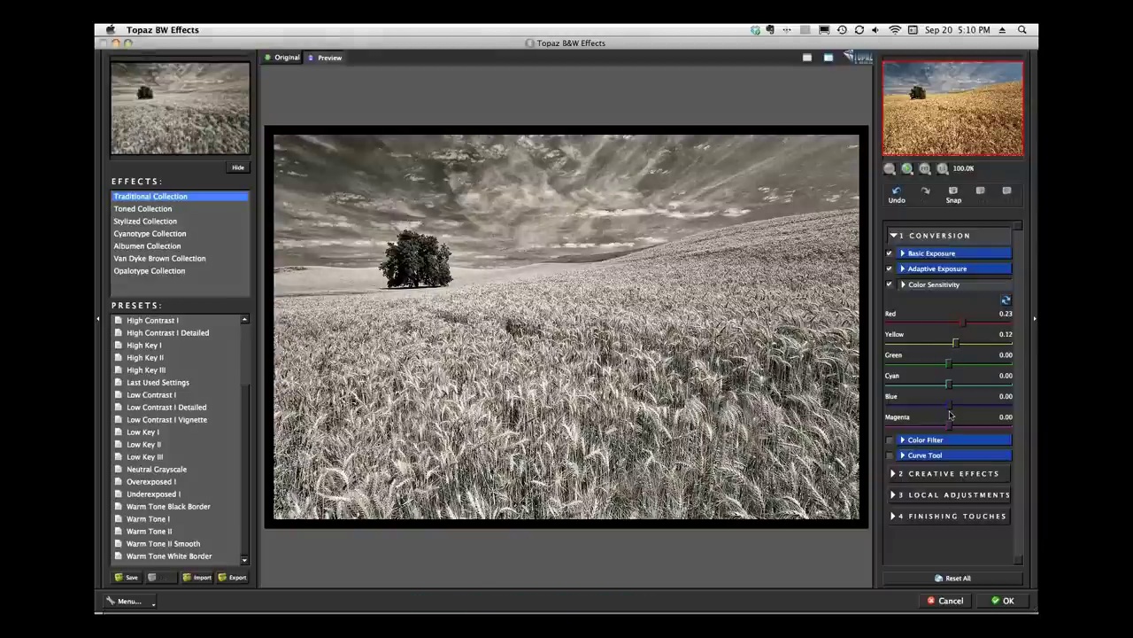
{"action": "left_click_drag", "start_coordinate": [950, 414], "coordinate": [932, 415]}
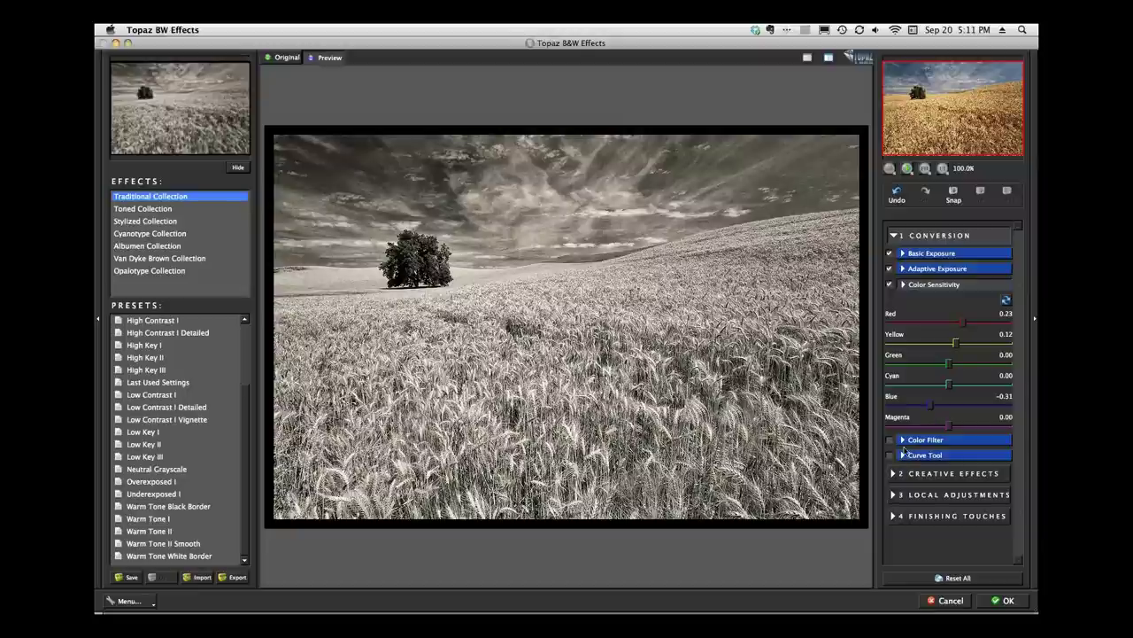
- Enable Color Filter at Hue 22.81 and Strength 0.36, toggling it off and on to compare
{"action": "left_click", "coordinate": [903, 444]}
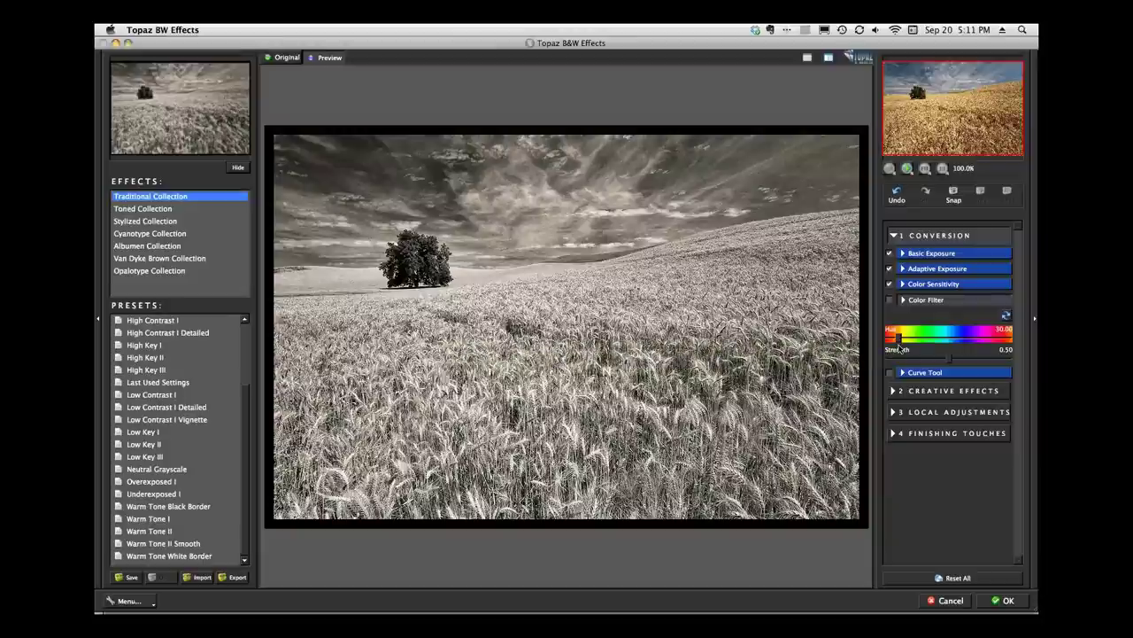
{"action": "left_click_drag", "start_coordinate": [899, 344], "coordinate": [912, 347]}
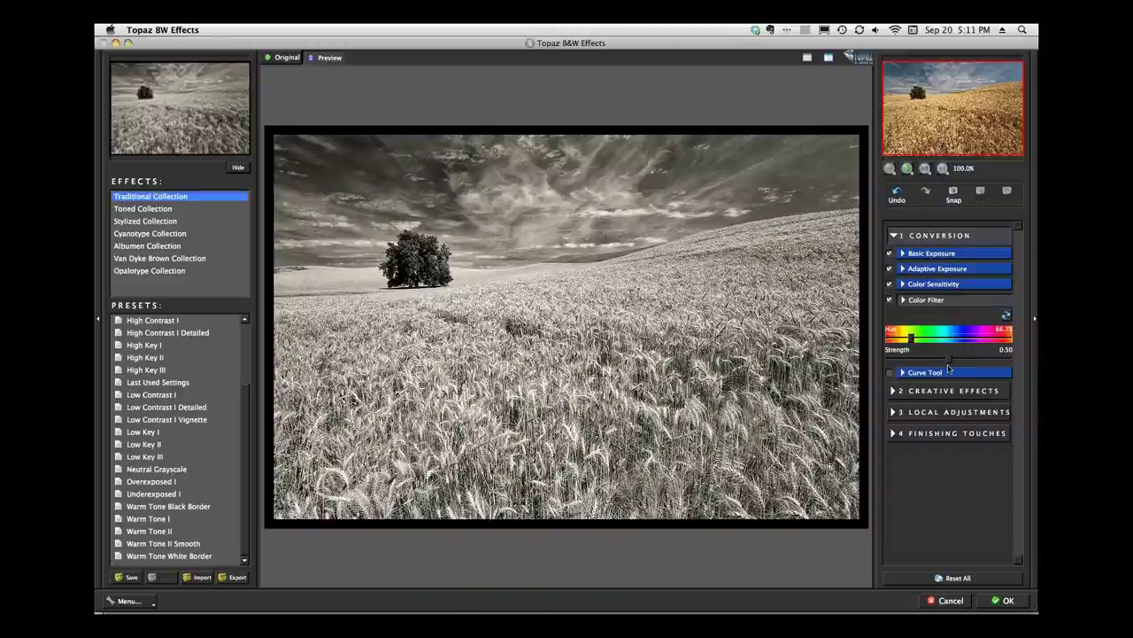
{"action": "left_click_drag", "start_coordinate": [948, 365], "coordinate": [967, 371]}
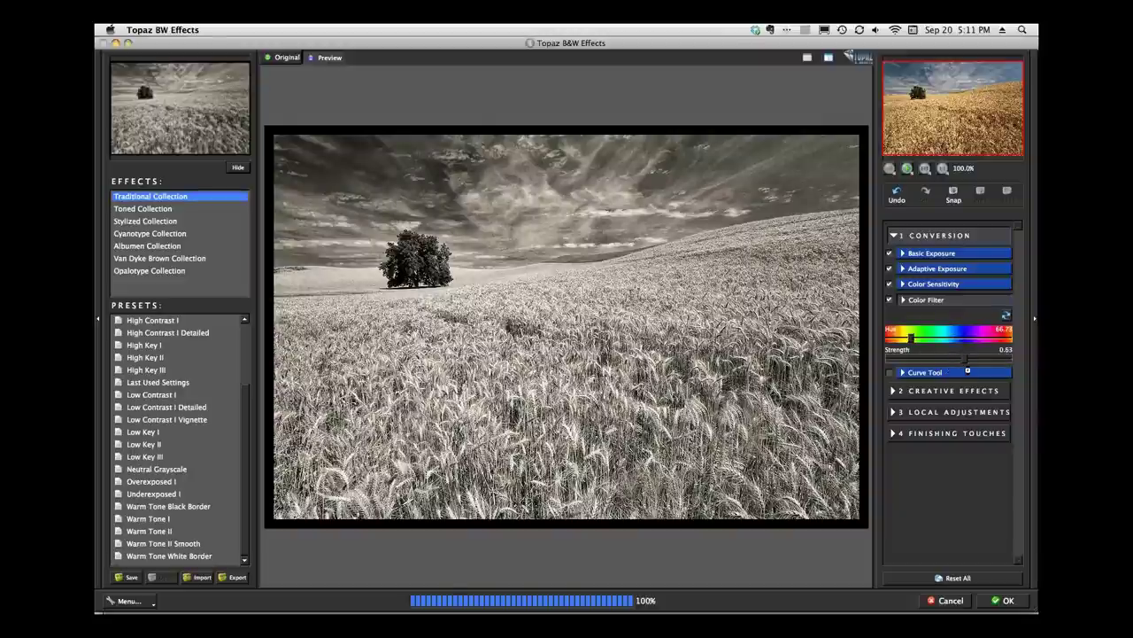
{"action": "left_click_drag", "start_coordinate": [911, 345], "coordinate": [984, 369]}
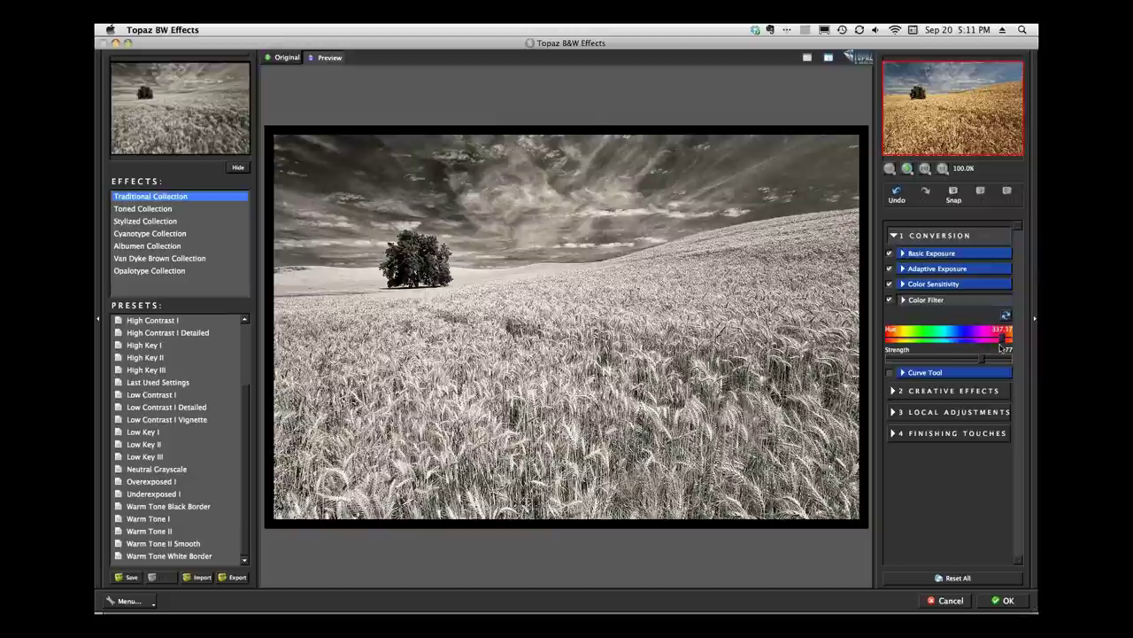
{"action": "left_click_drag", "start_coordinate": [1000, 336], "coordinate": [892, 349]}
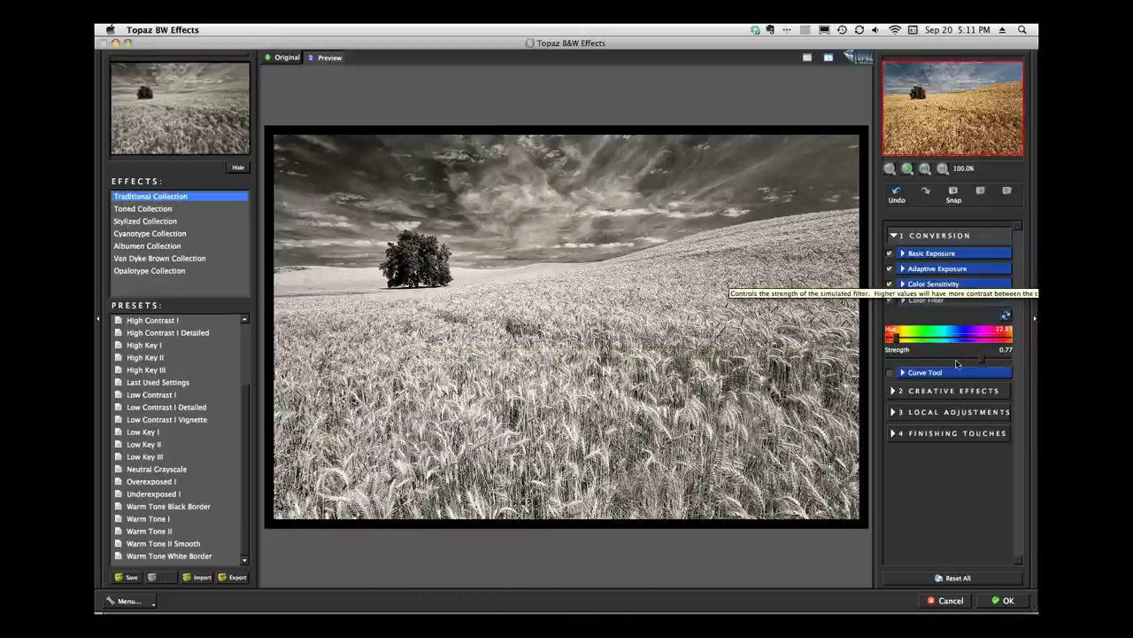
{"action": "left_click_drag", "start_coordinate": [981, 358], "coordinate": [935, 372]}
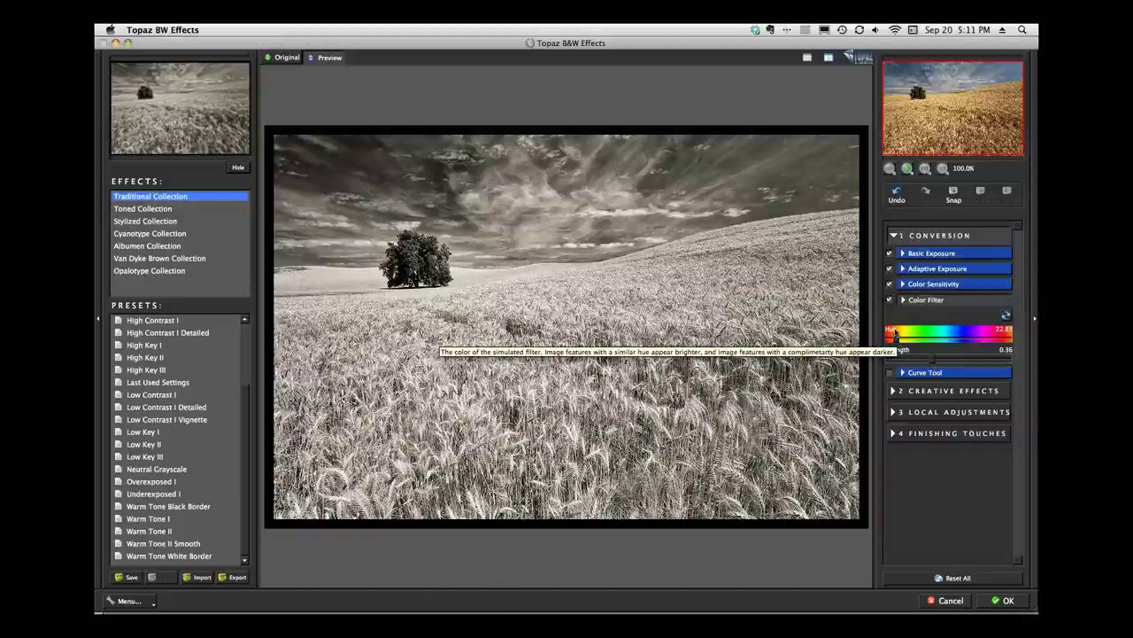
{"action": "left_click", "coordinate": [890, 302]}
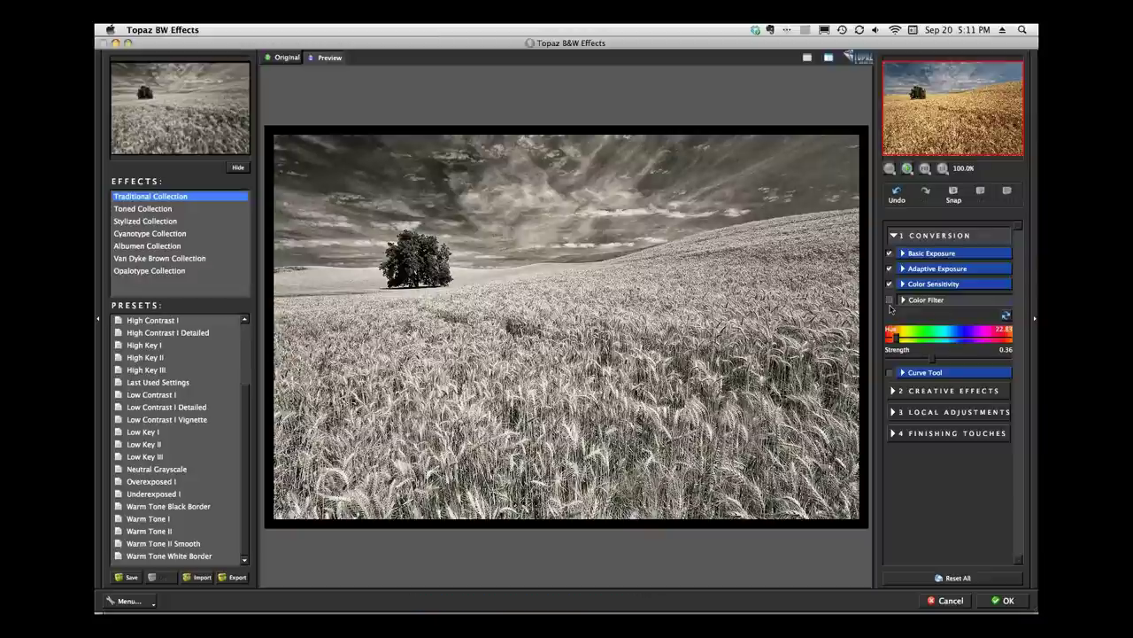
{"action": "left_click", "coordinate": [890, 301]}
- Turn on the Diffusion creative effect with Softness 0.31 and Diffusion 0.45
{"action": "left_click", "coordinate": [892, 397]}
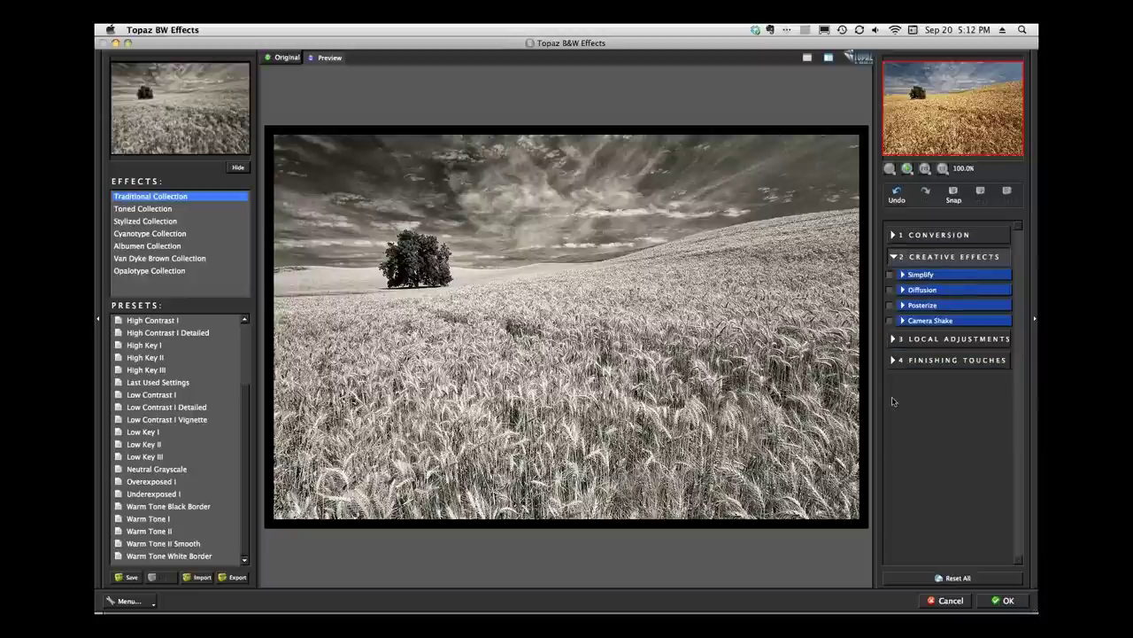
{"action": "left_click", "coordinate": [889, 290]}
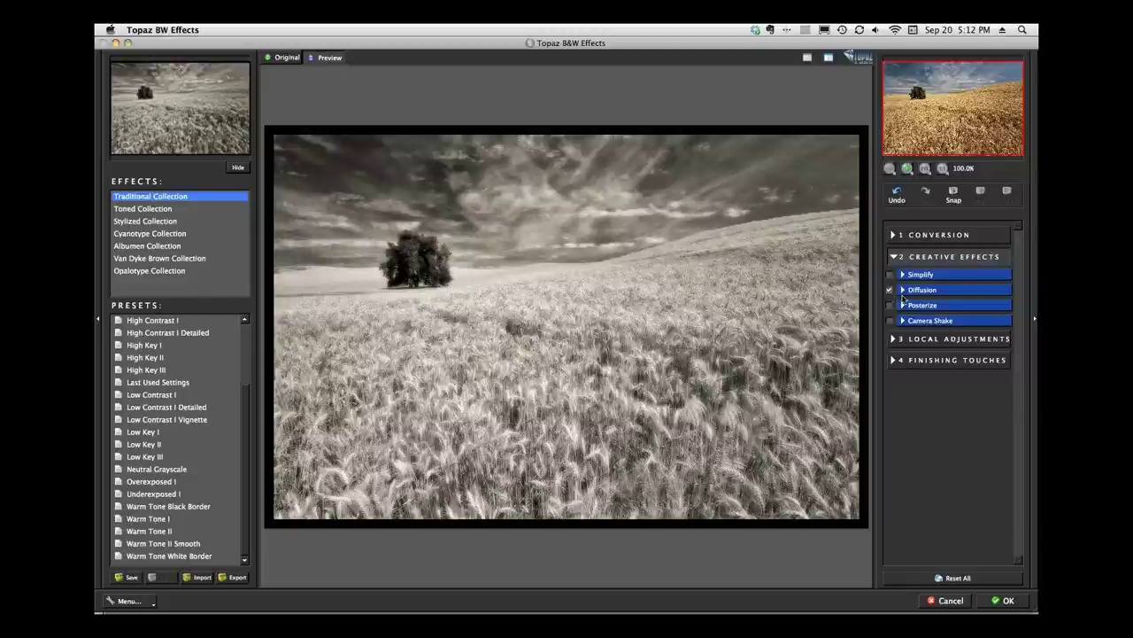
{"action": "left_click", "coordinate": [902, 292]}
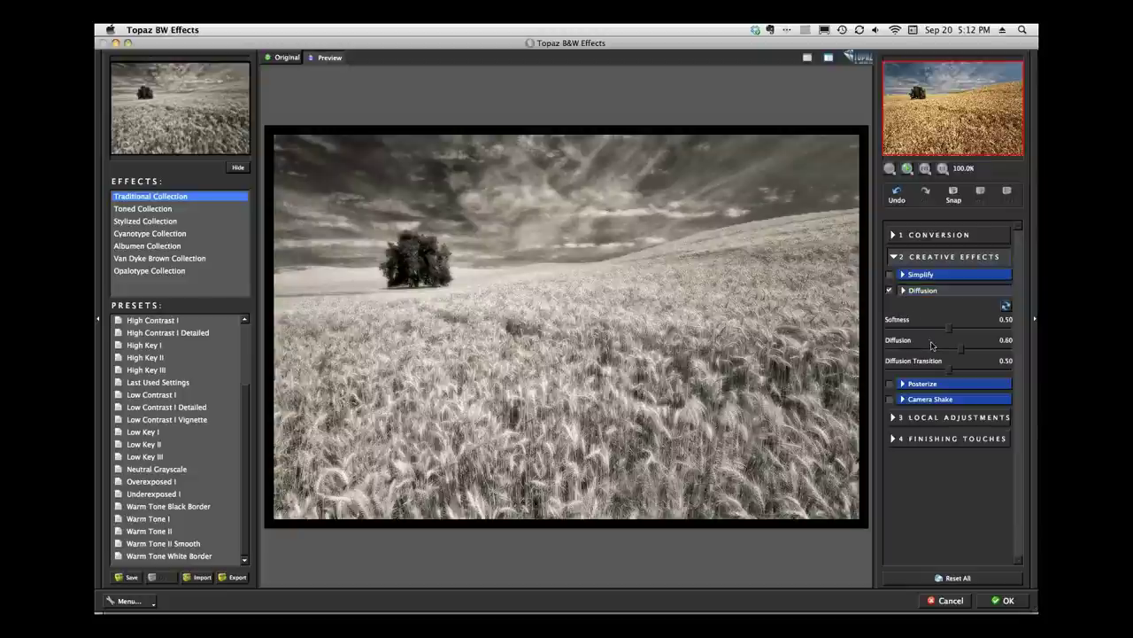
{"action": "mouse_move", "coordinate": [951, 339]}
{"action": "left_mouse_down"}
{"action": "mouse_move", "coordinate": [929, 339]}
{"action": "mouse_move", "coordinate": [945, 351]}
{"action": "left_mouse_up"}
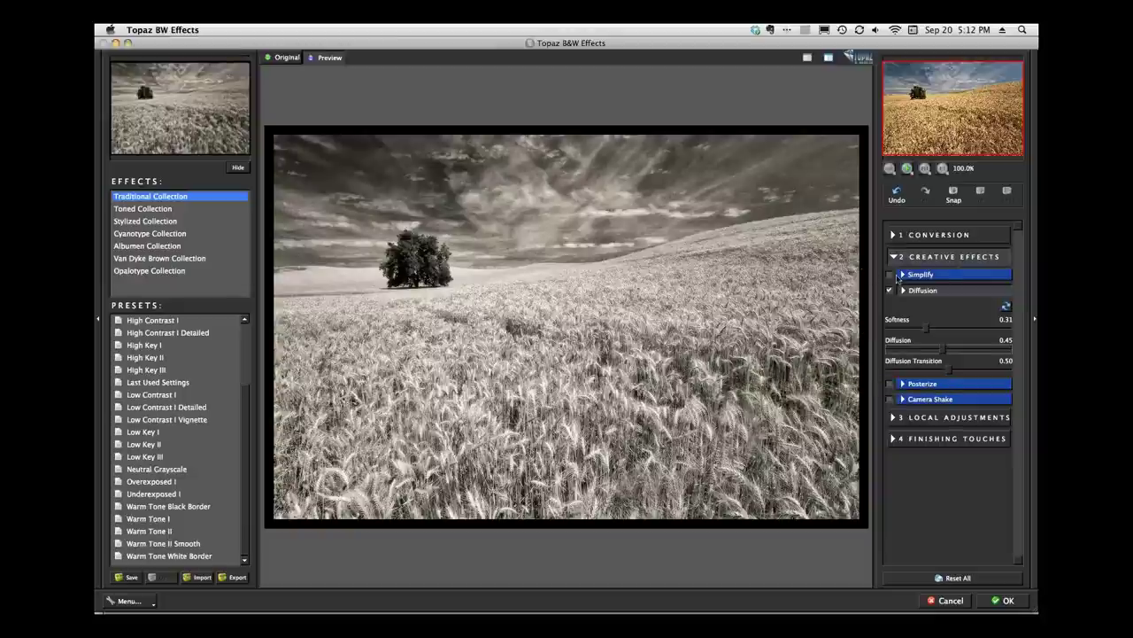
- Try and remove the Simplify and Camera Shake effects, then open Local Adjustments
{"action": "left_click", "coordinate": [889, 286]}
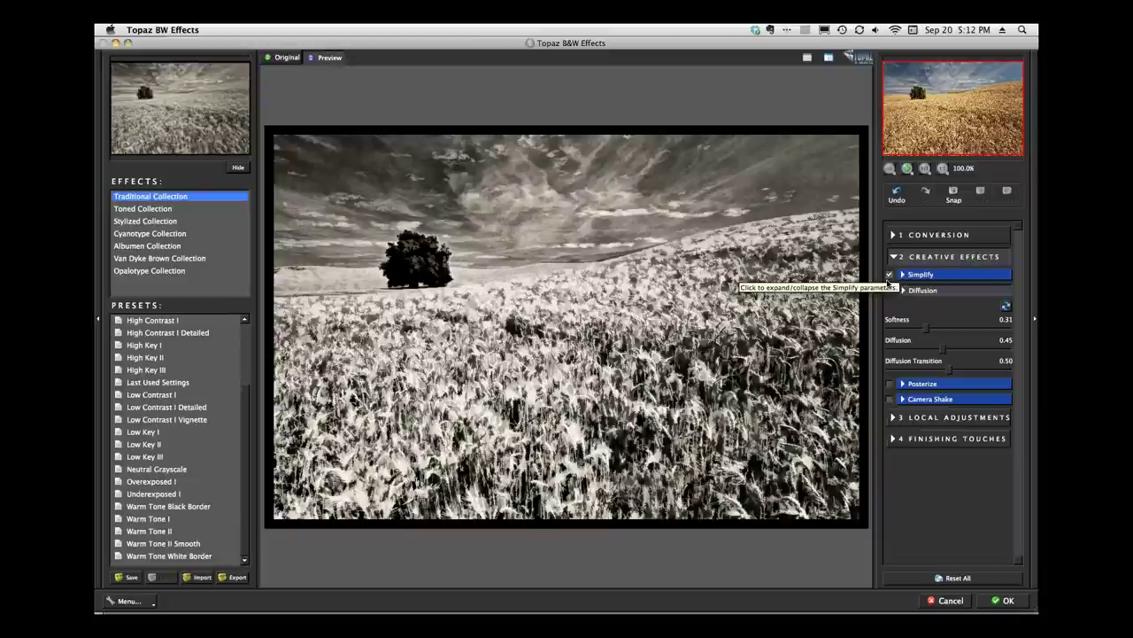
{"action": "left_click", "coordinate": [889, 275]}
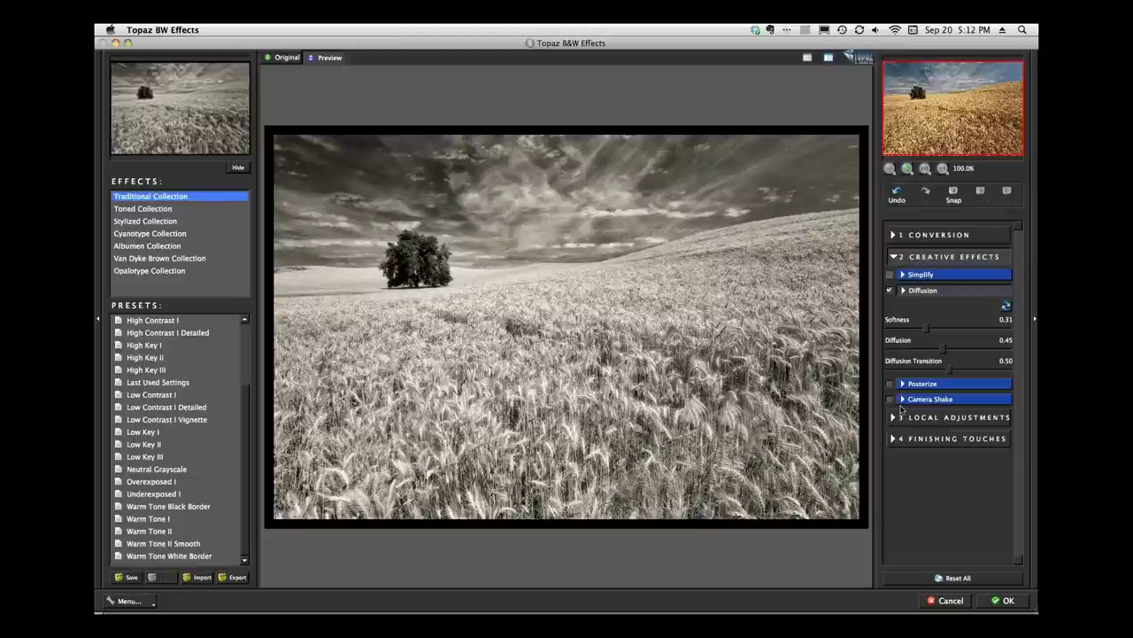
{"action": "left_click", "coordinate": [889, 399]}
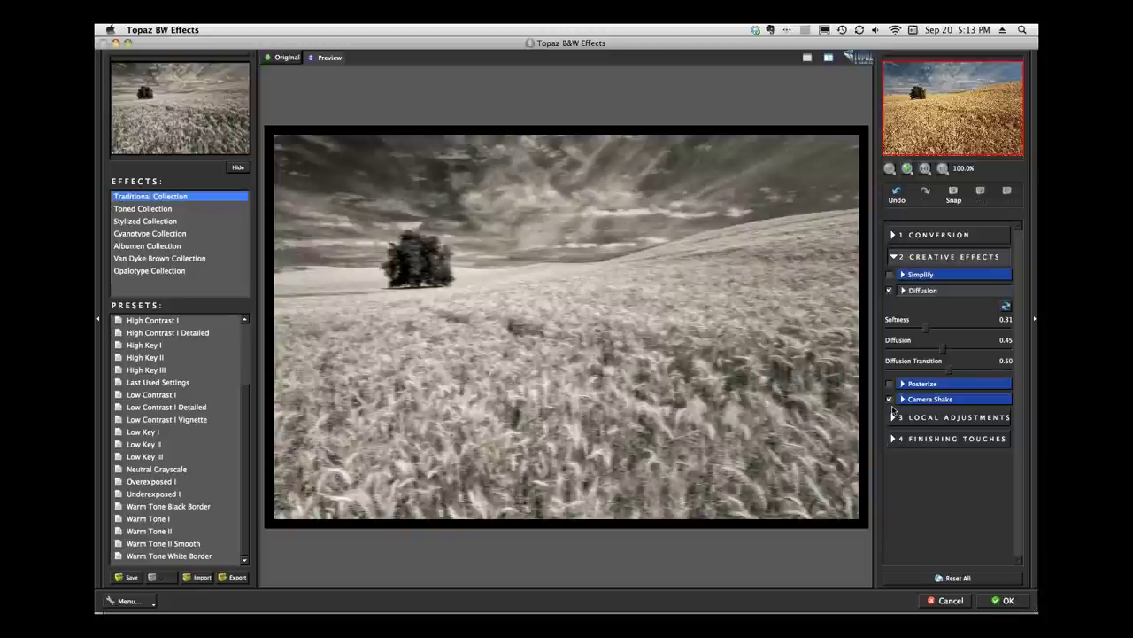
{"action": "left_click", "coordinate": [889, 400]}
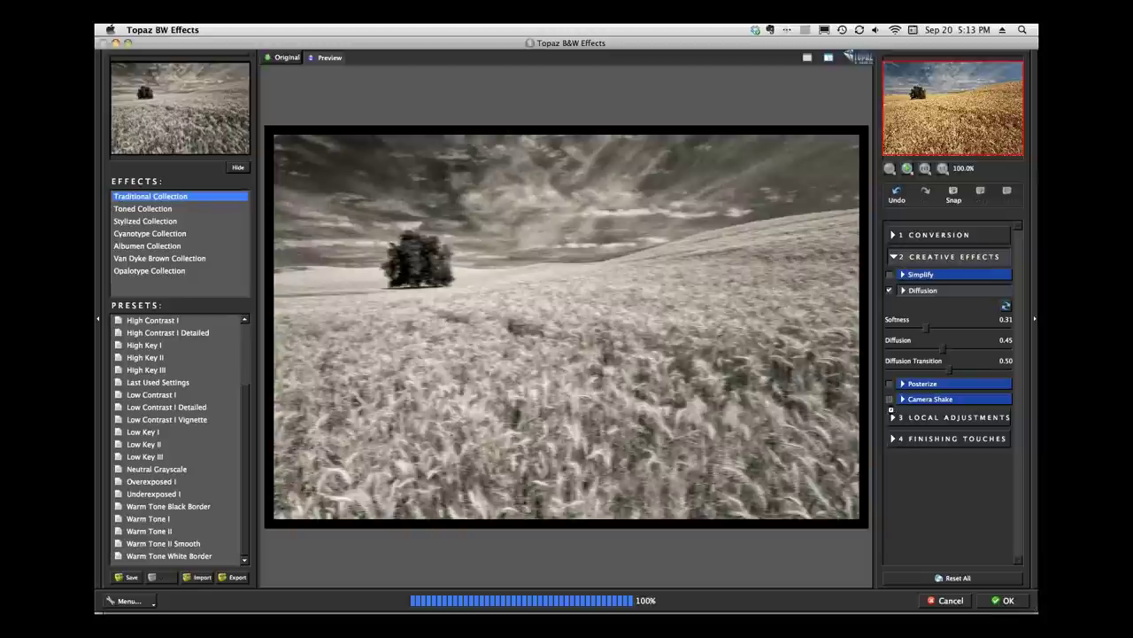
{"action": "left_click", "coordinate": [892, 422]}
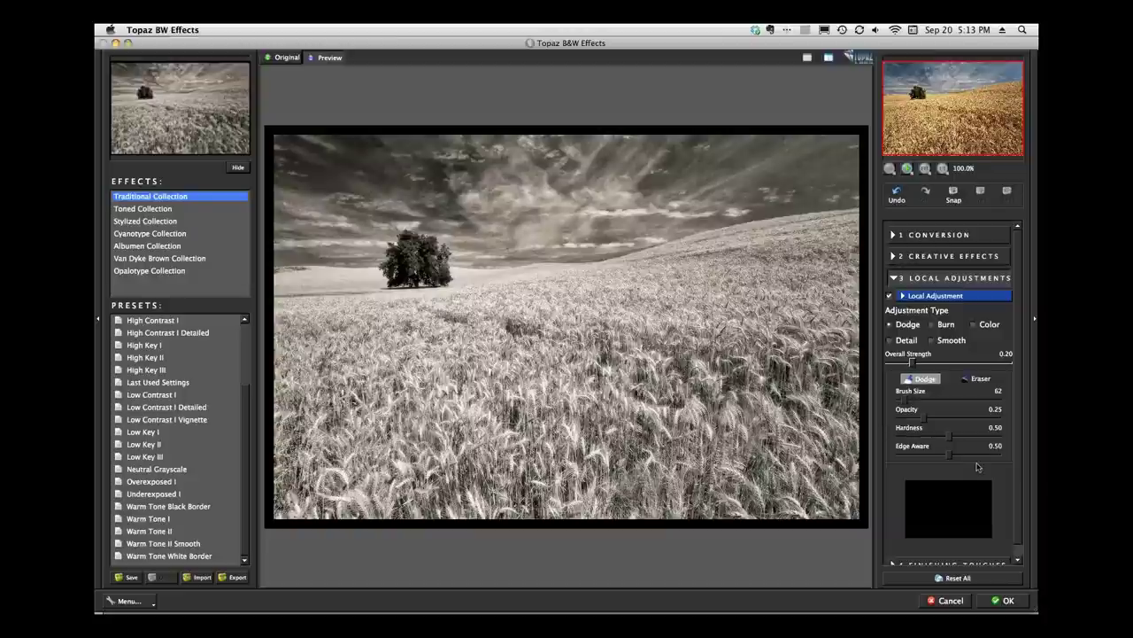
- Expand Finishing Touches to show the Silver and Paper Tone and Border options
{"action": "scroll", "coordinate": [1023, 403], "scroll_direction": "down", "scroll_amount": 1}
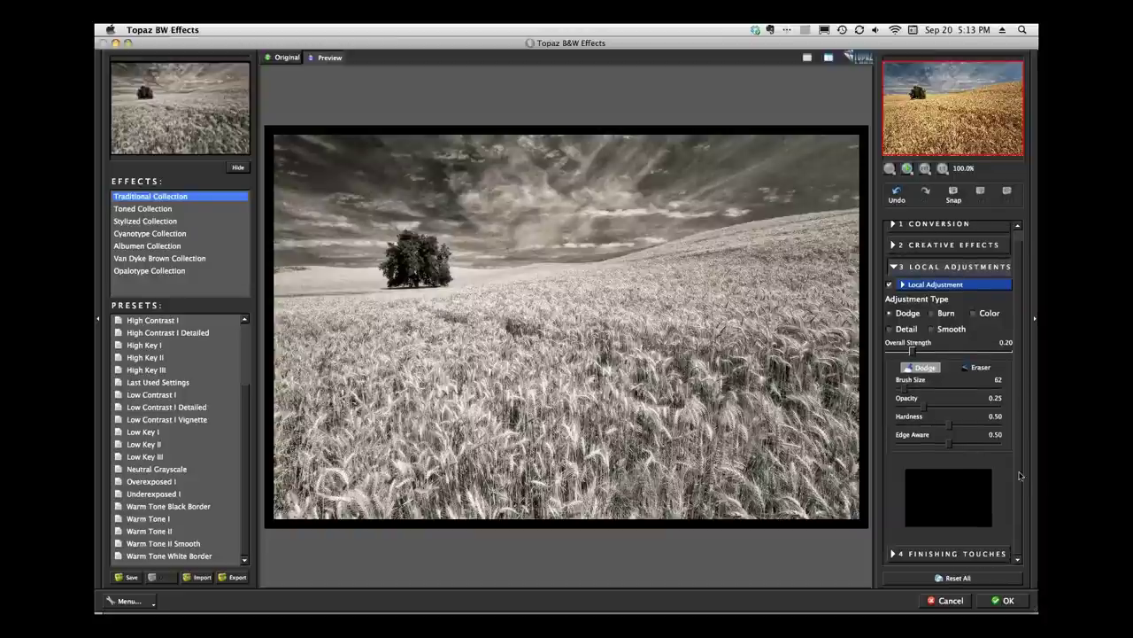
{"action": "left_click", "coordinate": [895, 557]}
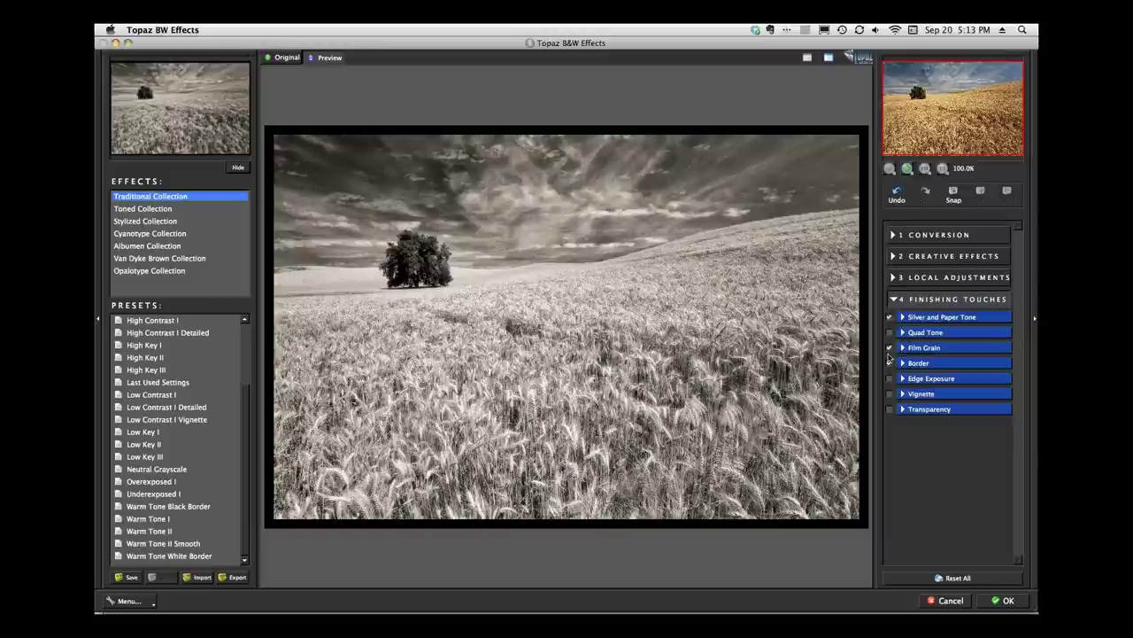
- Turn off film grain, then try the edge-darkening and black border toggles, keeping the border
{"action": "left_click", "coordinate": [890, 354]}
{"action": "left_click", "coordinate": [890, 378]}
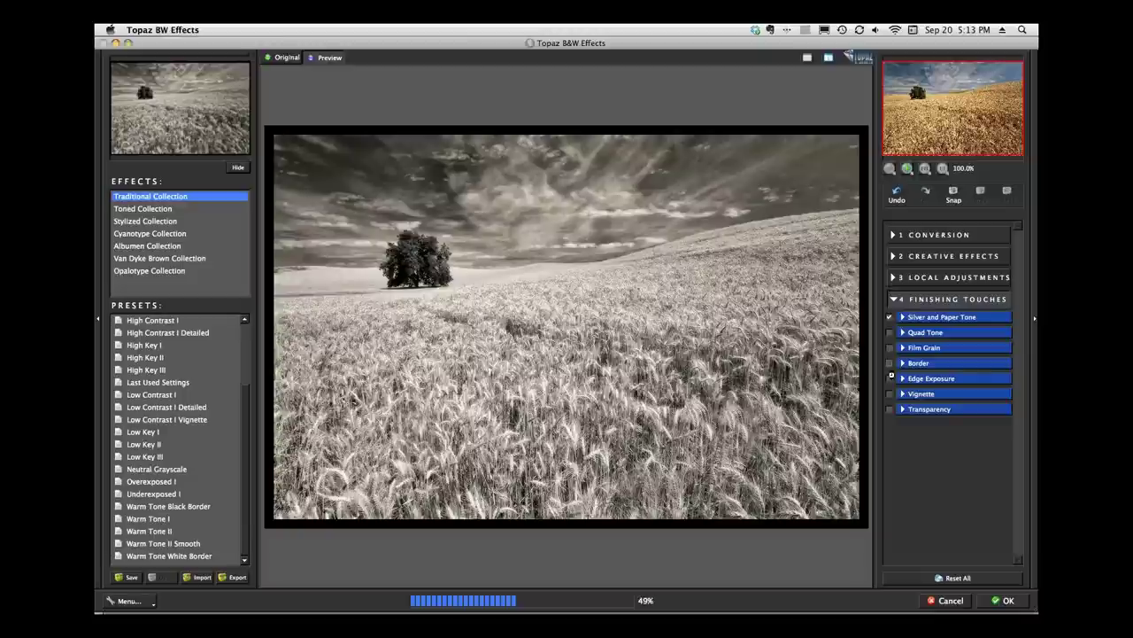
{"action": "left_click", "coordinate": [890, 364]}
{"action": "left_click", "coordinate": [890, 364]}
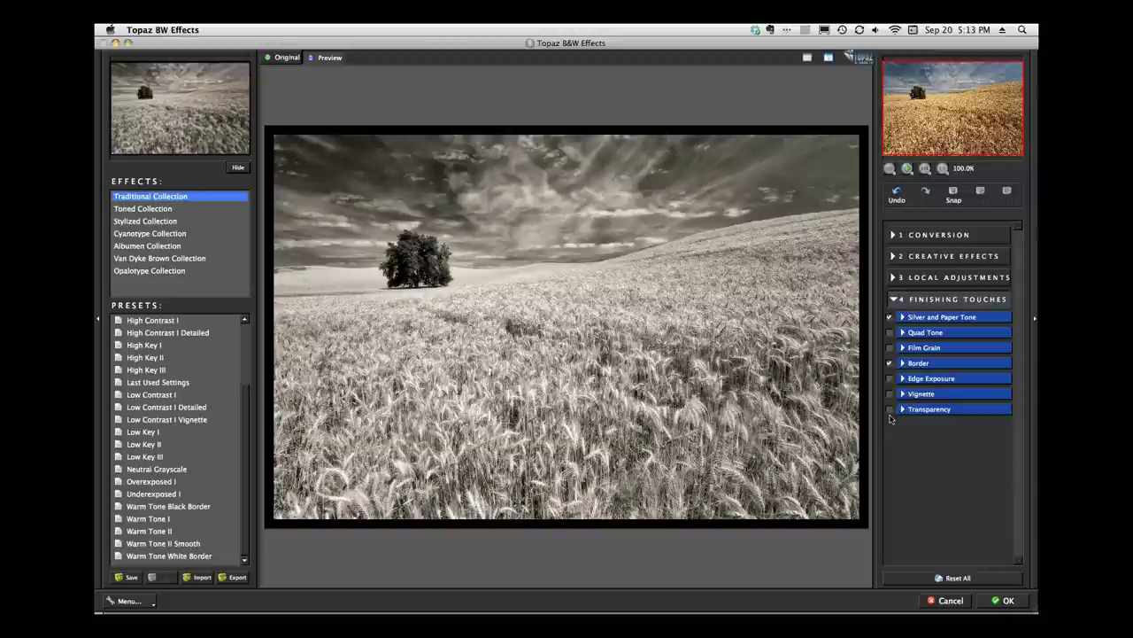
- Blend the original colour back at 0.74 Transparency and bring up the Local Adjustments settings
{"action": "left_click", "coordinate": [890, 413]}
{"action": "left_click", "coordinate": [902, 410]}
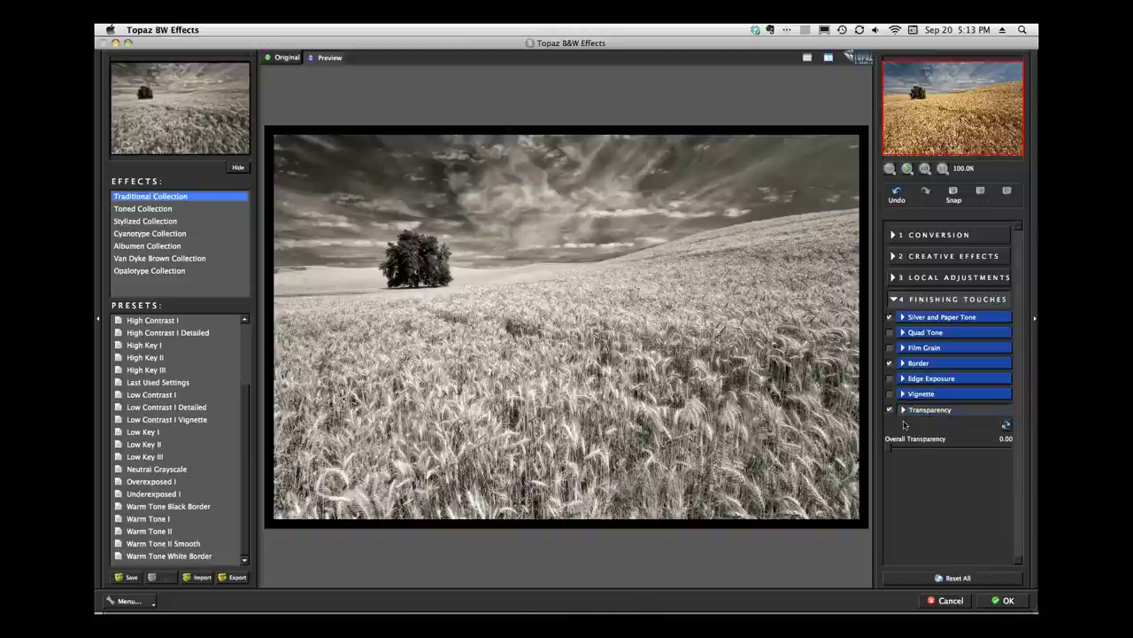
{"action": "left_click_drag", "start_coordinate": [888, 450], "coordinate": [1030, 458]}
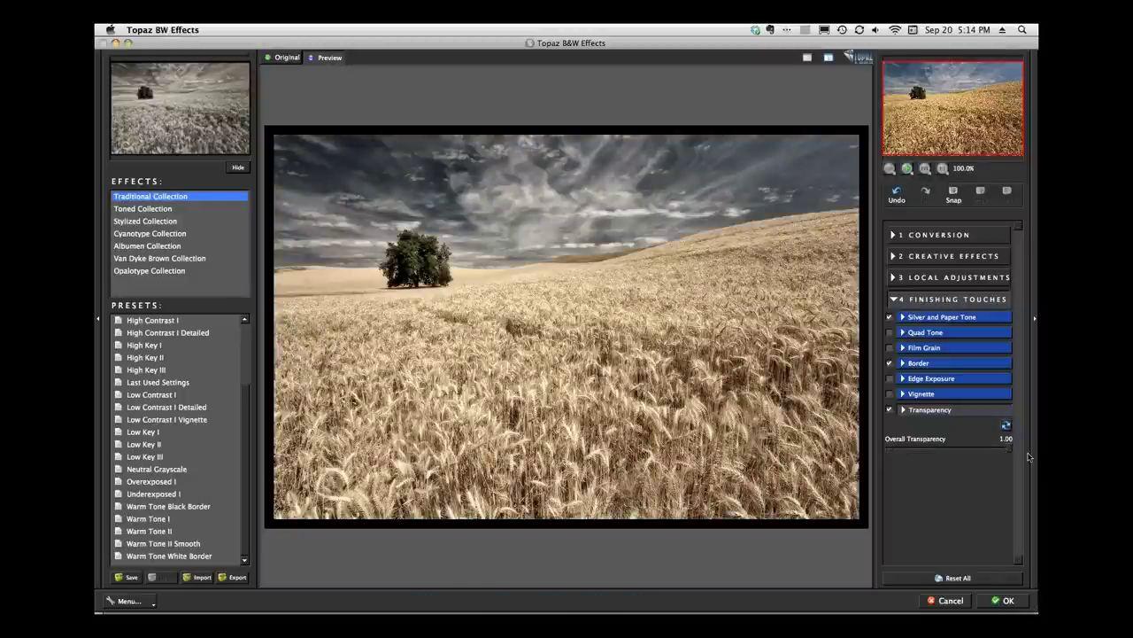
{"action": "left_click_drag", "start_coordinate": [1010, 451], "coordinate": [980, 458]}
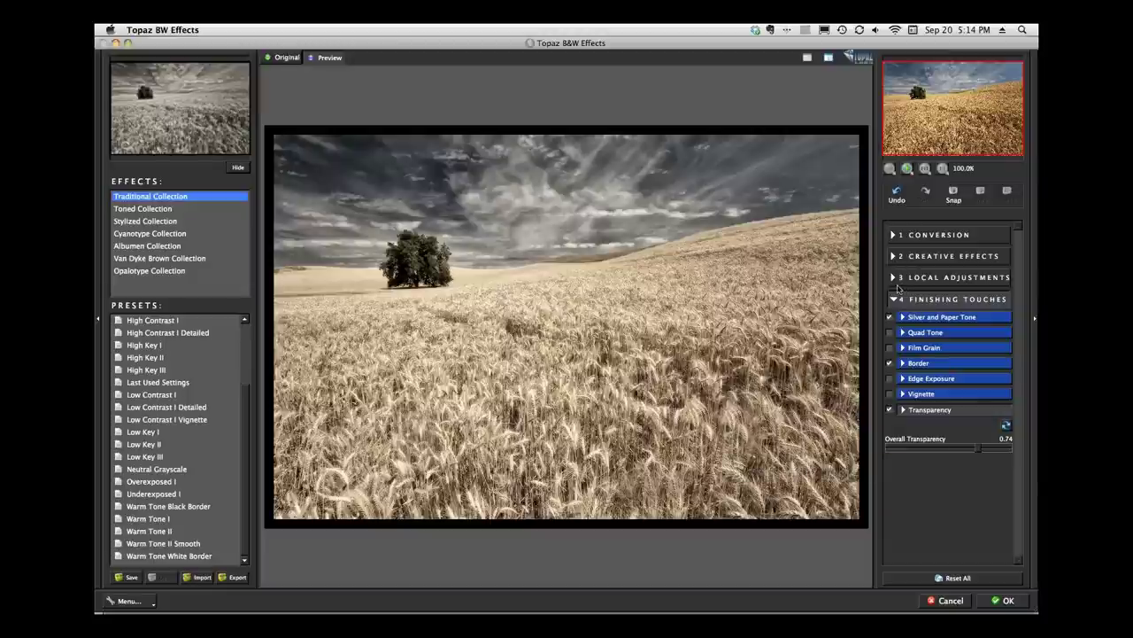
{"action": "left_click", "coordinate": [895, 282]}
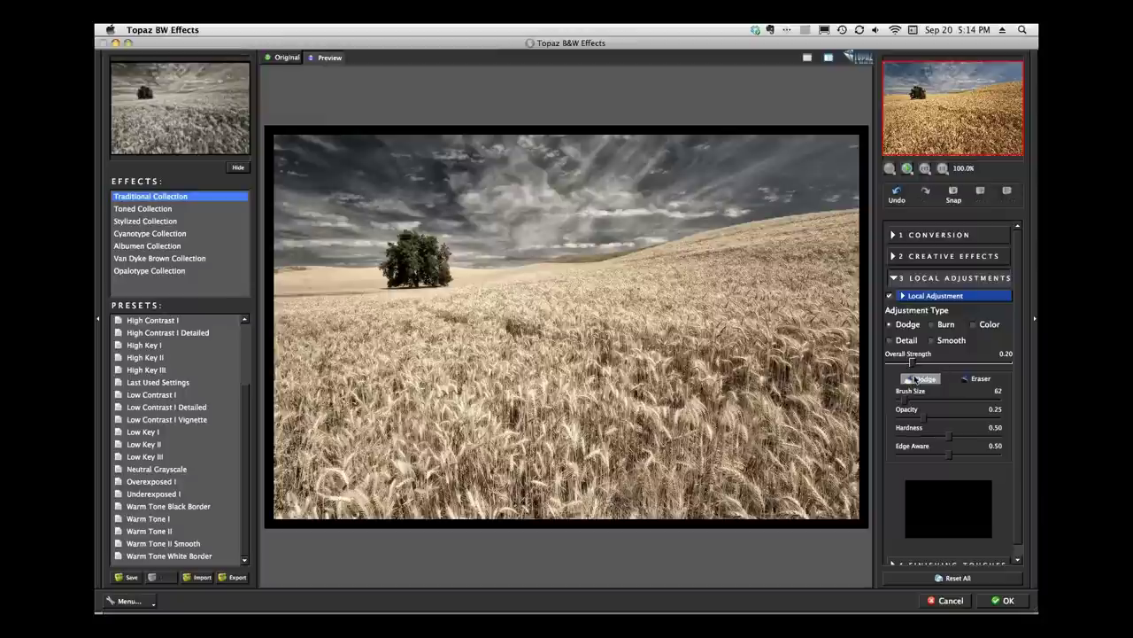
- Choose the Dodge brush and enlarge it to about size 95 for the tree
{"action": "left_click", "coordinate": [918, 379]}
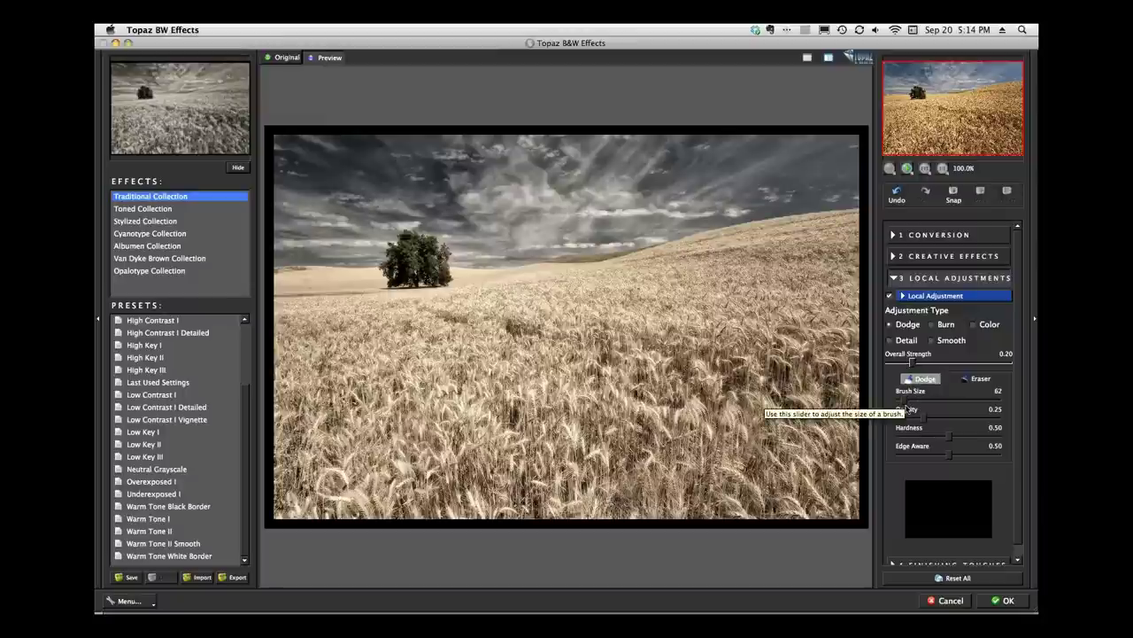
{"action": "left_click_drag", "start_coordinate": [904, 404], "coordinate": [907, 404]}
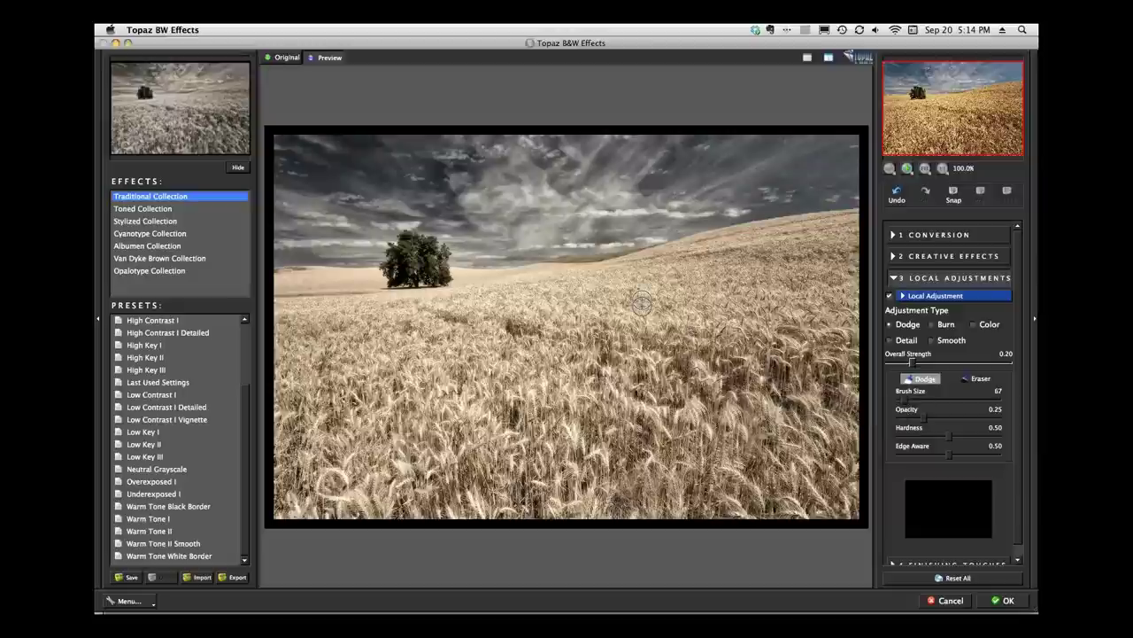
{"action": "key", "text": "bracketright"}
{"action": "key", "text": "bracketright"}
{"action": "key", "text": "bracketright"}
{"action": "key", "text": "bracketright"}
{"action": "key", "text": "bracketright"}
{"action": "key", "text": "bracketright"}
{"action": "key", "text": "bracketright"}
{"action": "key", "text": "bracketleft"}
{"action": "left_click_drag", "start_coordinate": [642, 303], "coordinate": [685, 308]}
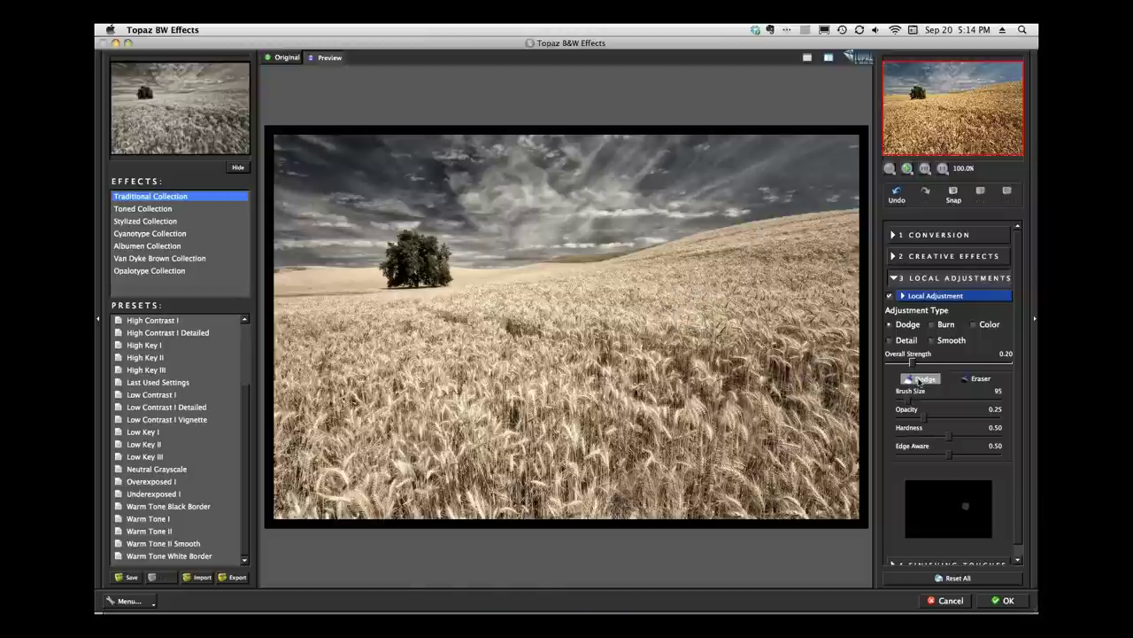
{"action": "left_click_drag", "start_coordinate": [905, 400], "coordinate": [905, 400]}
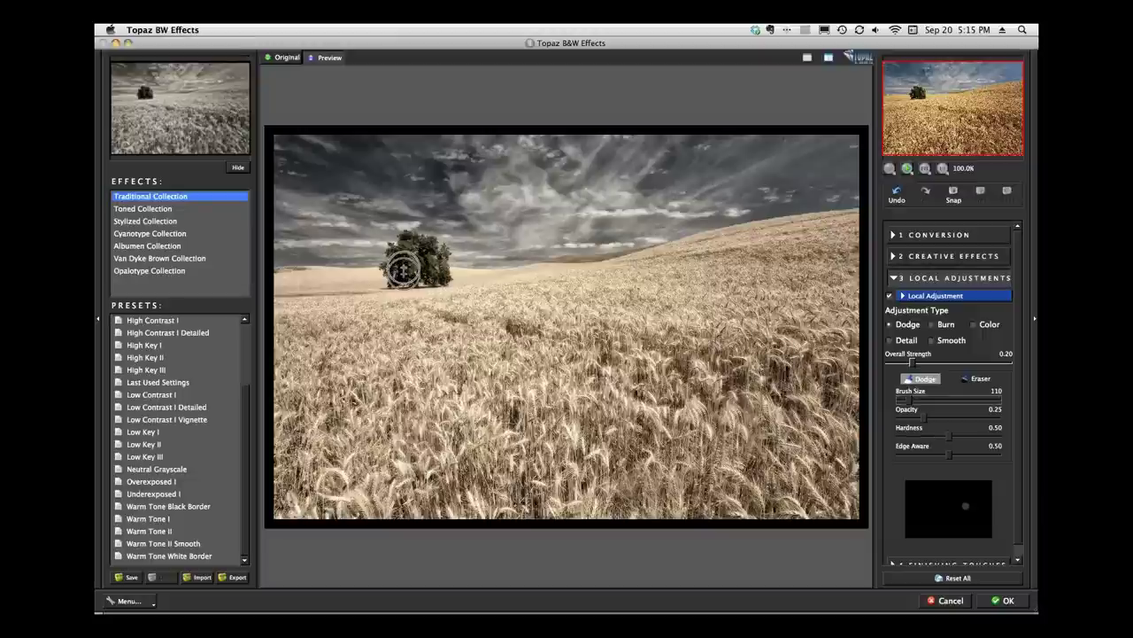
- Dodge over the tree, raise Overall Strength to 0.30, then cancel out of the plugin
{"action": "mouse_move", "coordinate": [403, 270]}
{"action": "left_mouse_down"}
{"action": "mouse_move", "coordinate": [399, 255]}
{"action": "mouse_move", "coordinate": [413, 253]}
{"action": "mouse_move", "coordinate": [426, 272]}
{"action": "mouse_move", "coordinate": [403, 281]}
{"action": "left_mouse_up"}
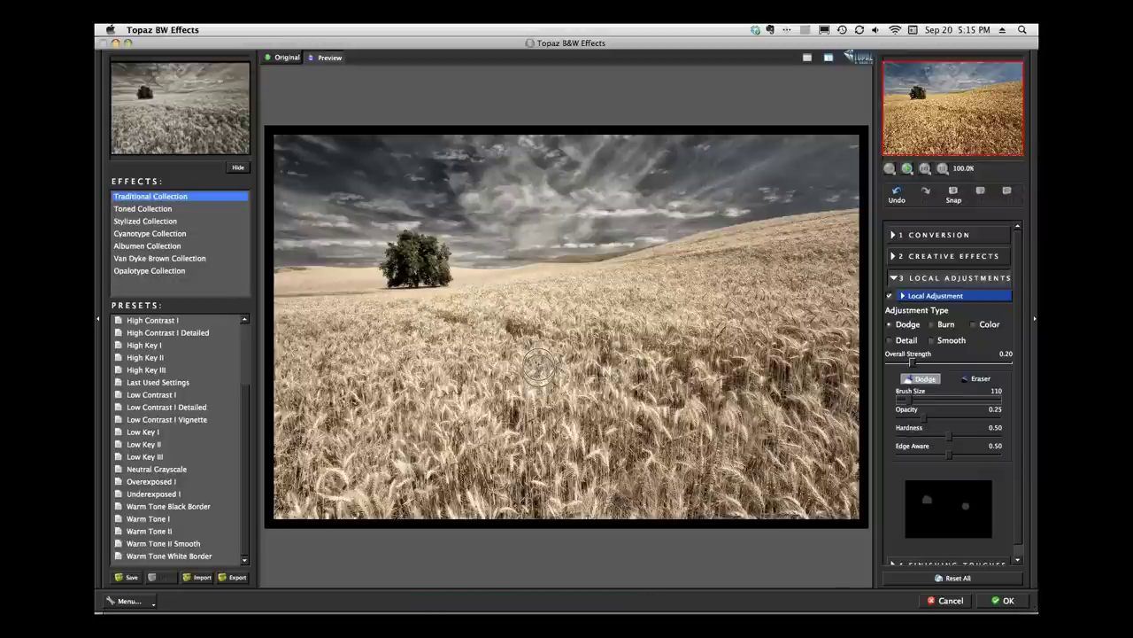
{"action": "mouse_move", "coordinate": [396, 266]}
{"action": "left_mouse_down"}
{"action": "mouse_move", "coordinate": [403, 275]}
{"action": "mouse_move", "coordinate": [403, 255]}
{"action": "mouse_move", "coordinate": [420, 257]}
{"action": "mouse_move", "coordinate": [427, 270]}
{"action": "left_mouse_up"}
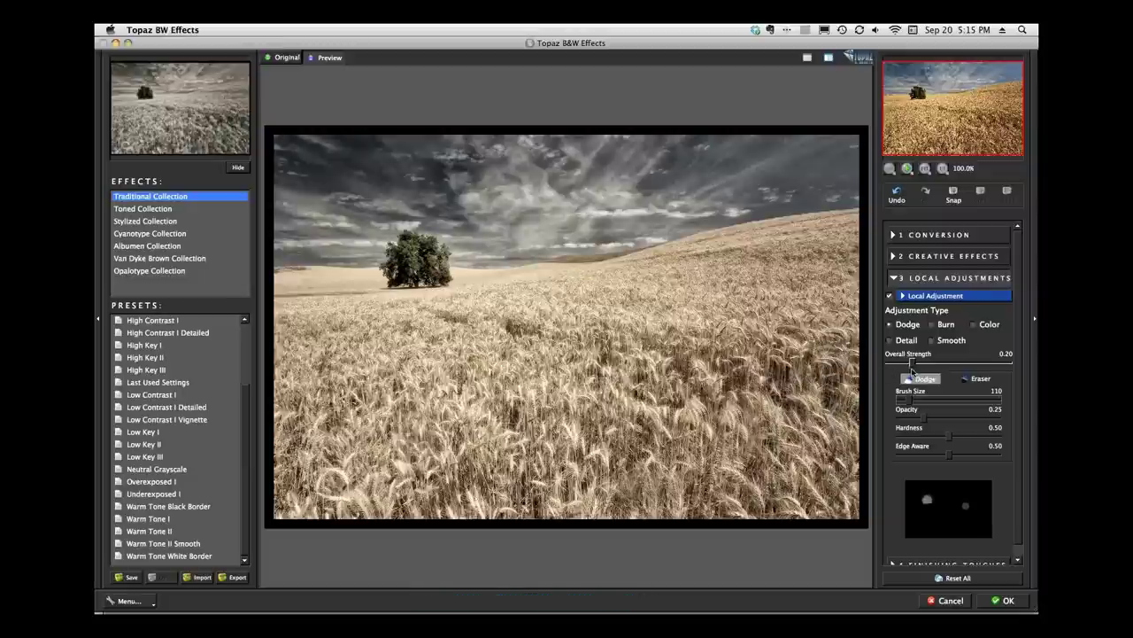
{"action": "left_click_drag", "start_coordinate": [912, 364], "coordinate": [925, 364]}
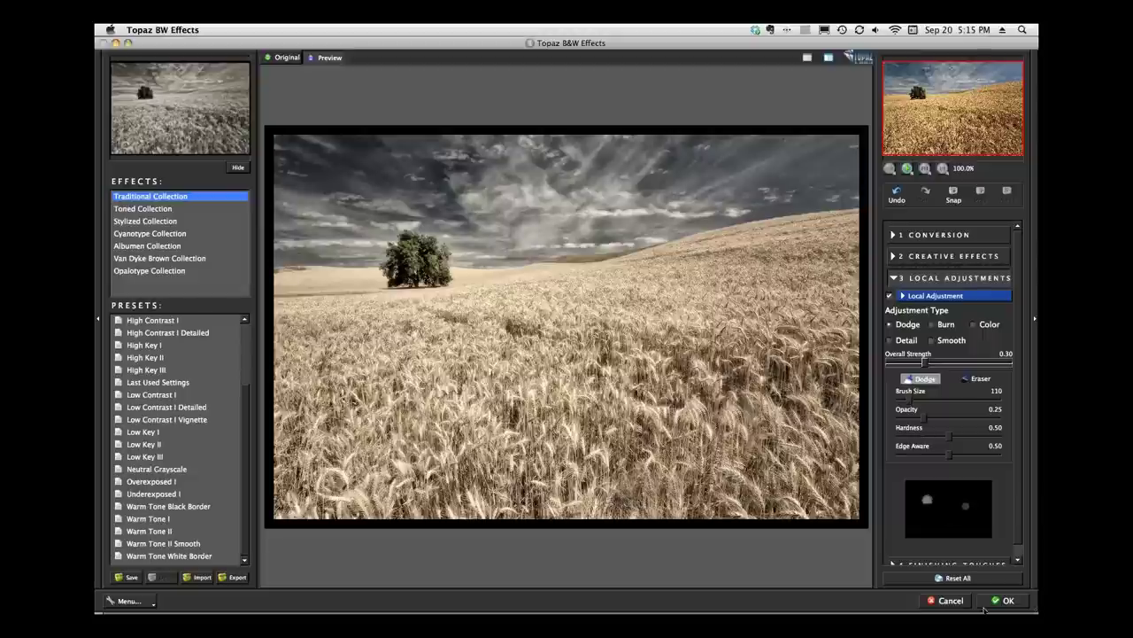
{"action": "left_click", "coordinate": [948, 605]}
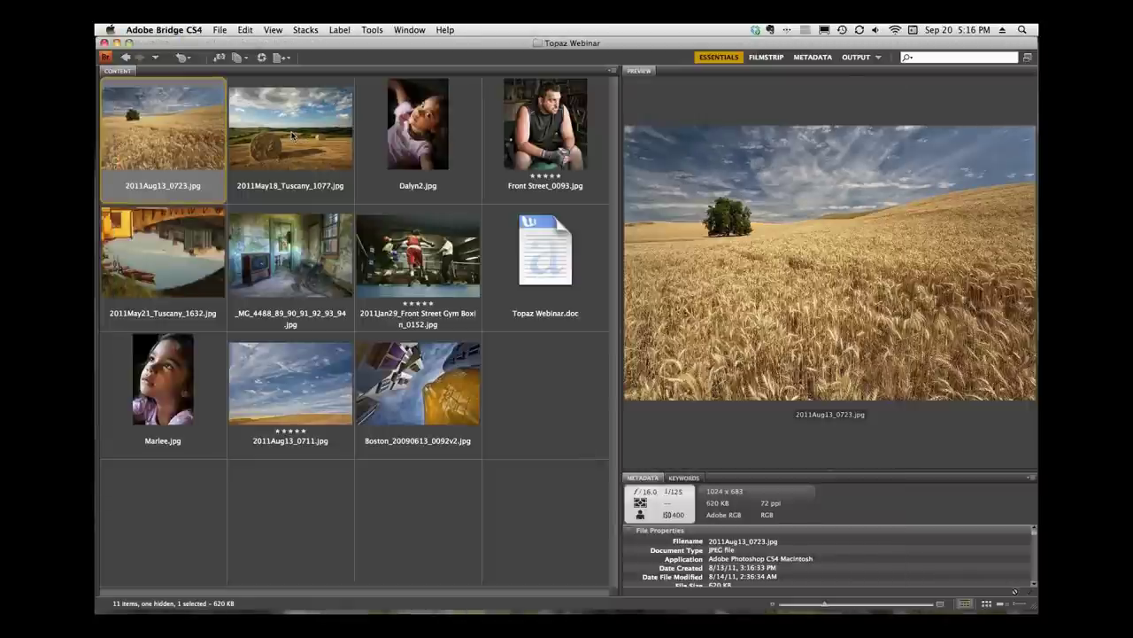
- Open 2011May18_Tuscany_1077.jpg in Photoshop in full-screen mode and bring up the Filter menu
{"action": "double_click", "coordinate": [292, 135]}
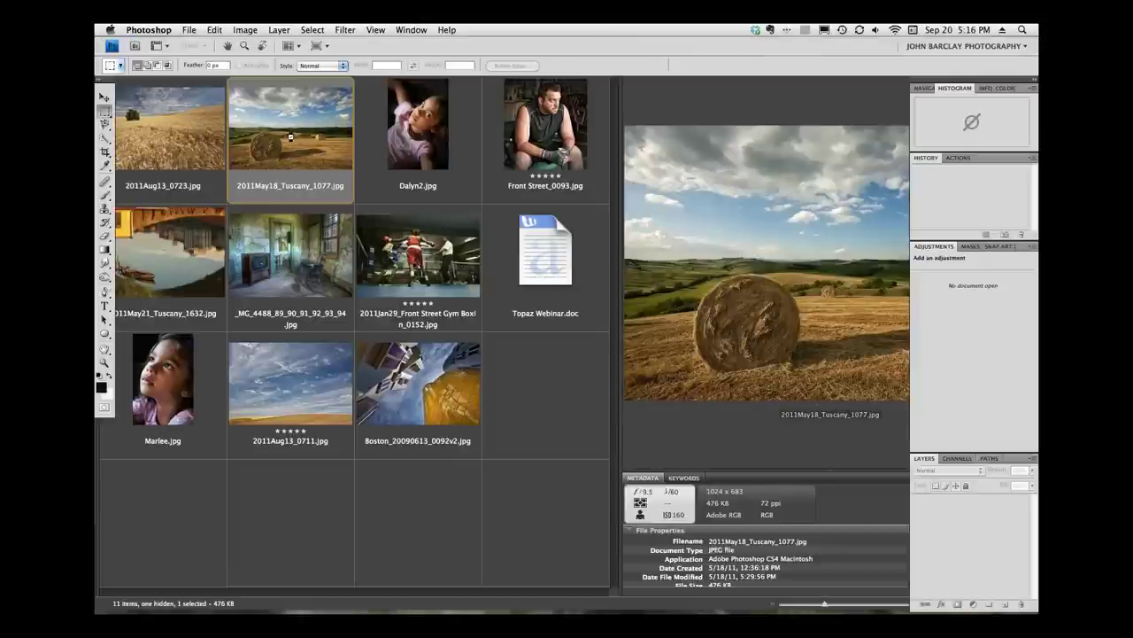
{"action": "key", "text": "f"}
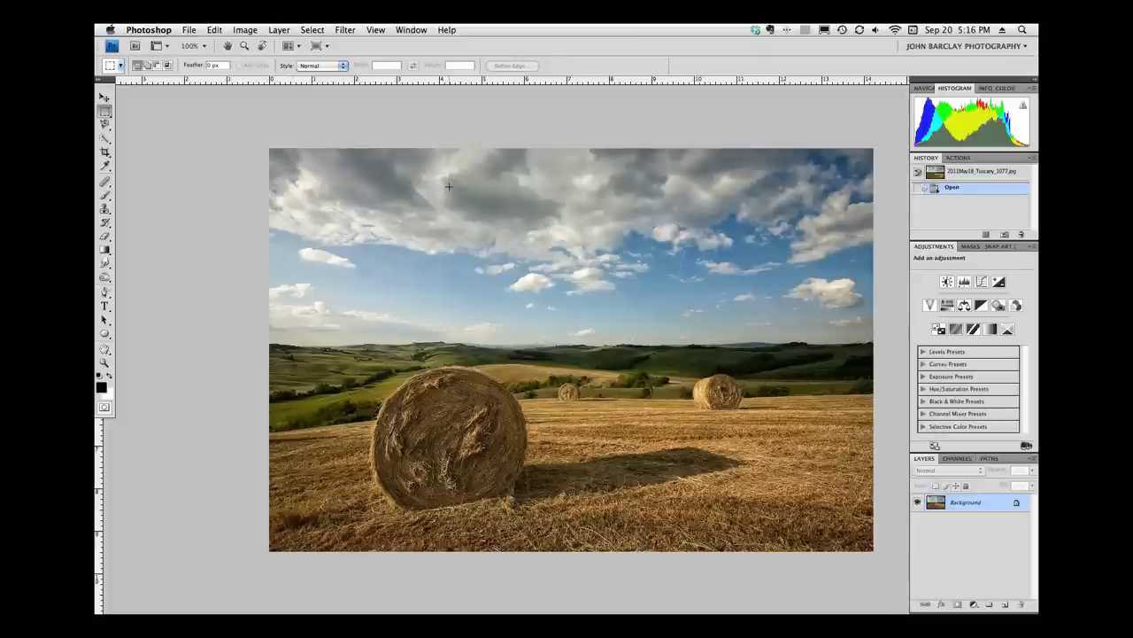
{"action": "scroll", "coordinate": [449, 187], "scroll_direction": "right", "scroll_amount": 2}
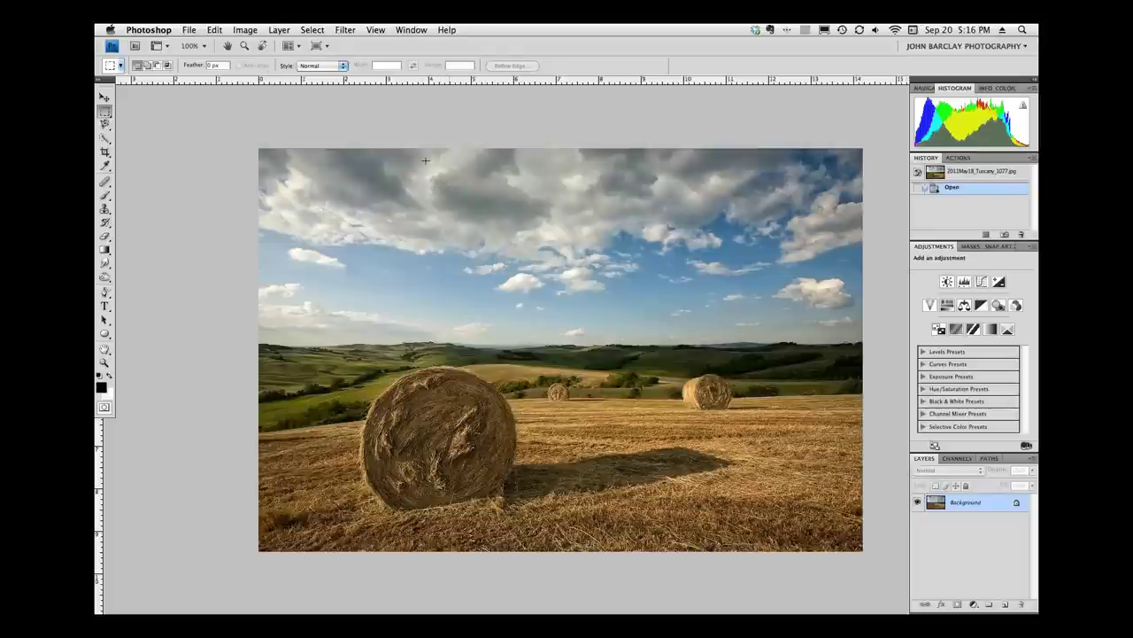
{"action": "left_click", "coordinate": [344, 30]}
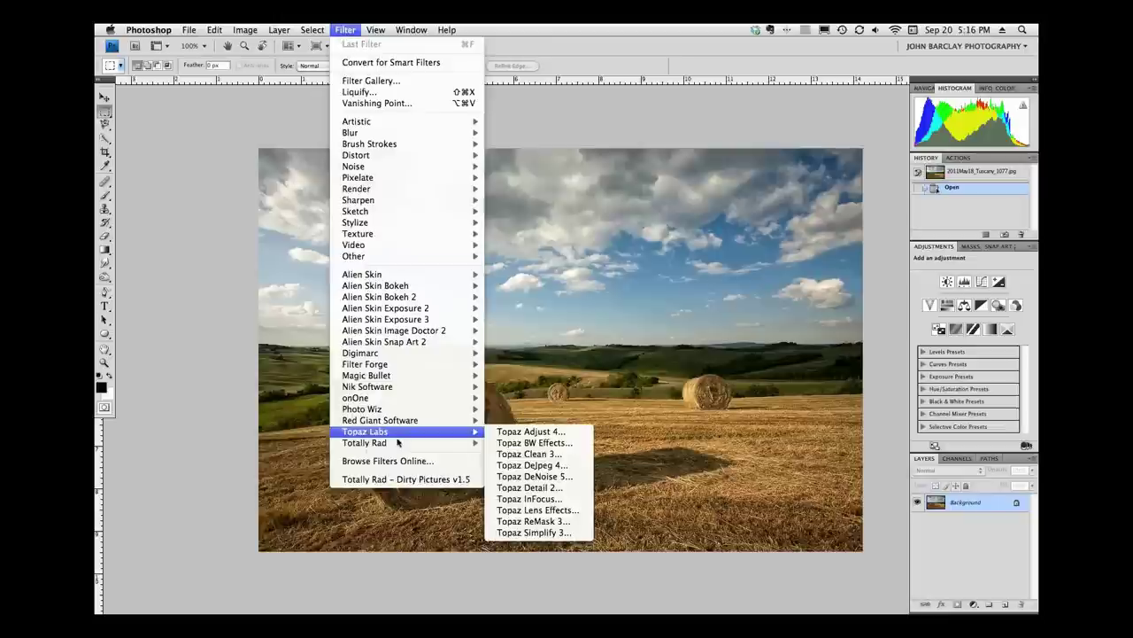
- Launch Topaz BW Effects on the hay-bale photo and apply the Traditional Classic preset
{"action": "left_click", "coordinate": [513, 443]}
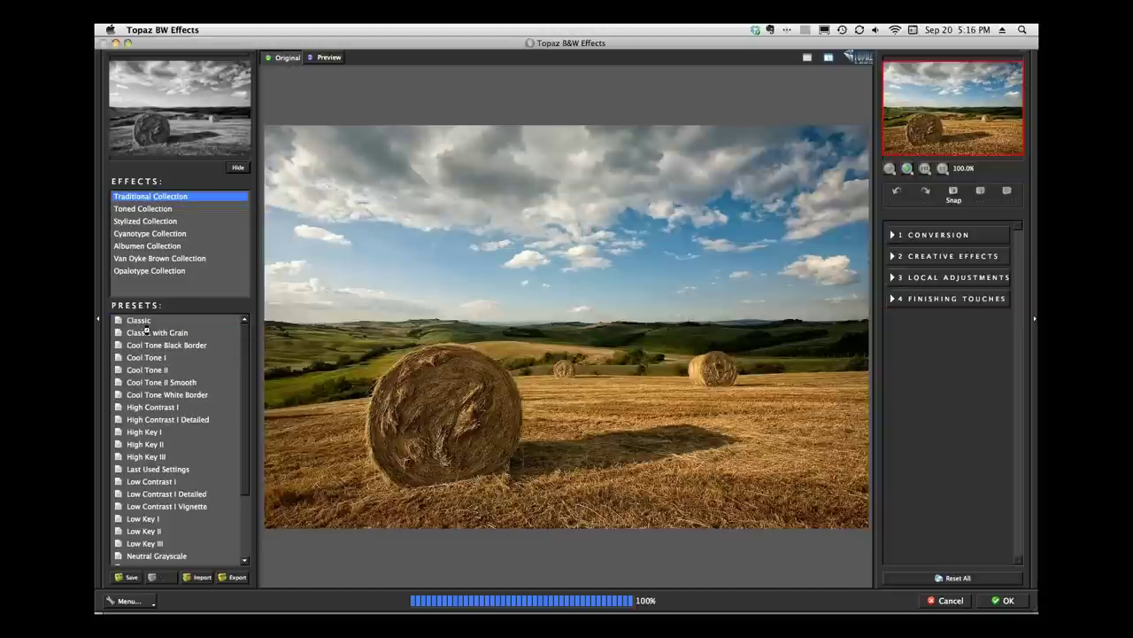
{"action": "left_click", "coordinate": [145, 325]}
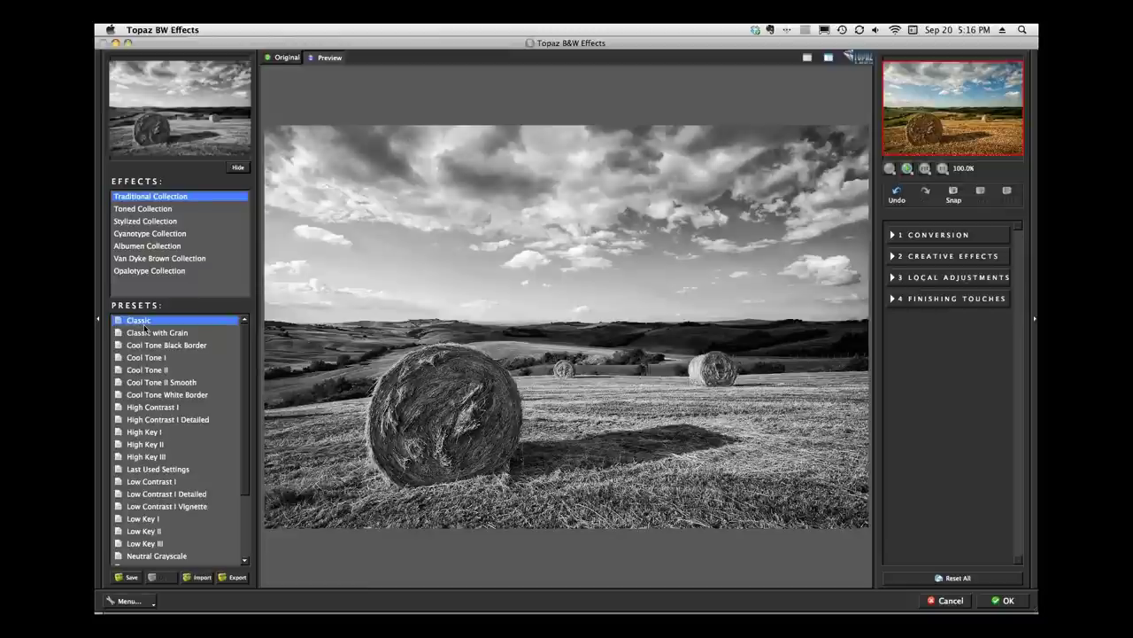
- Try the Stylized Diffusion and Adaptive Diffusion with Color presets, settling on Infrared I
{"action": "left_click", "coordinate": [137, 221]}
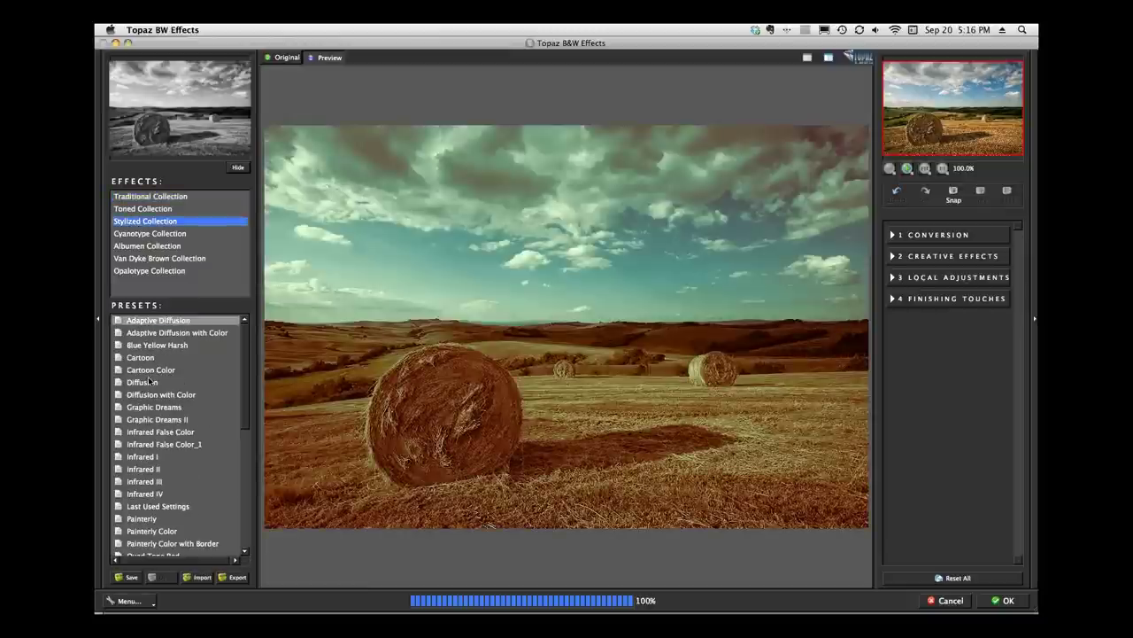
{"action": "left_click", "coordinate": [149, 382]}
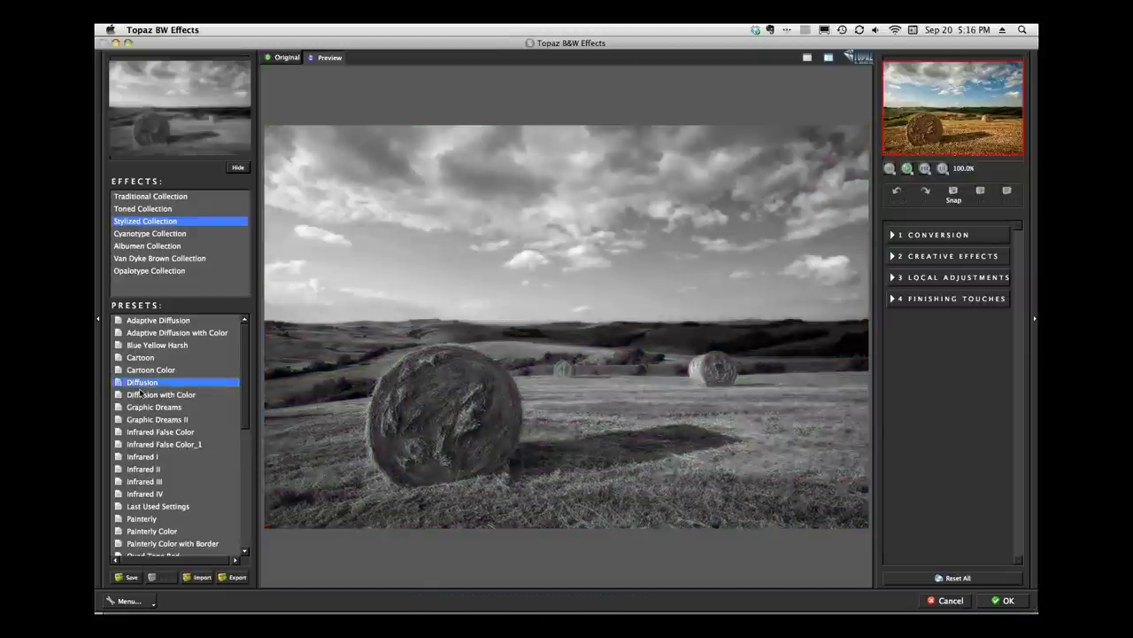
{"action": "left_click", "coordinate": [143, 335]}
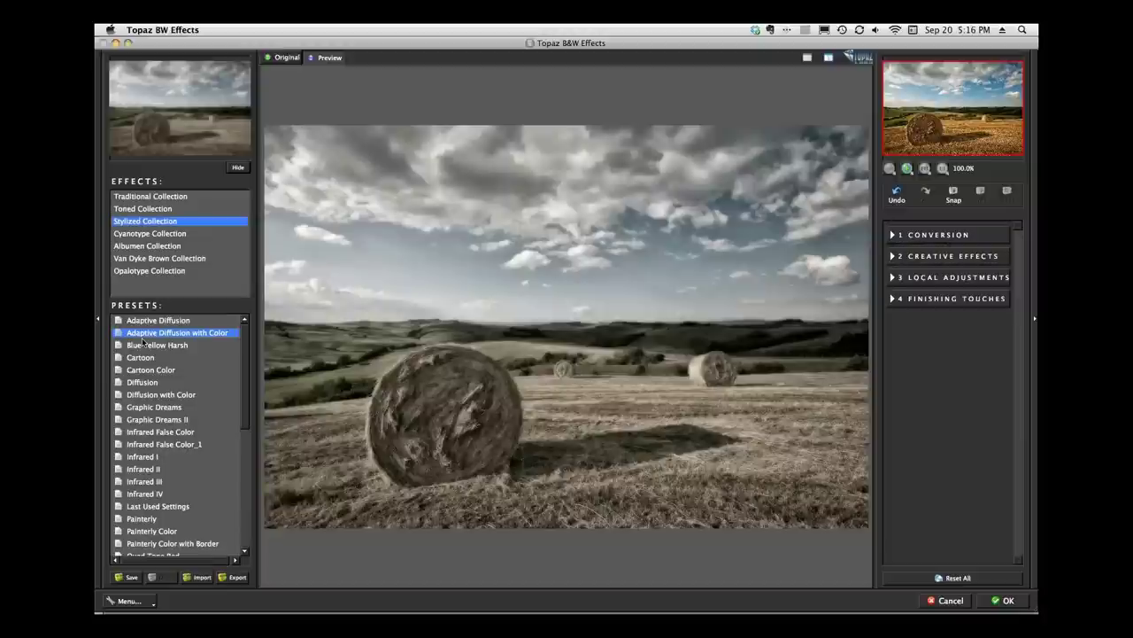
{"action": "left_click", "coordinate": [141, 458]}
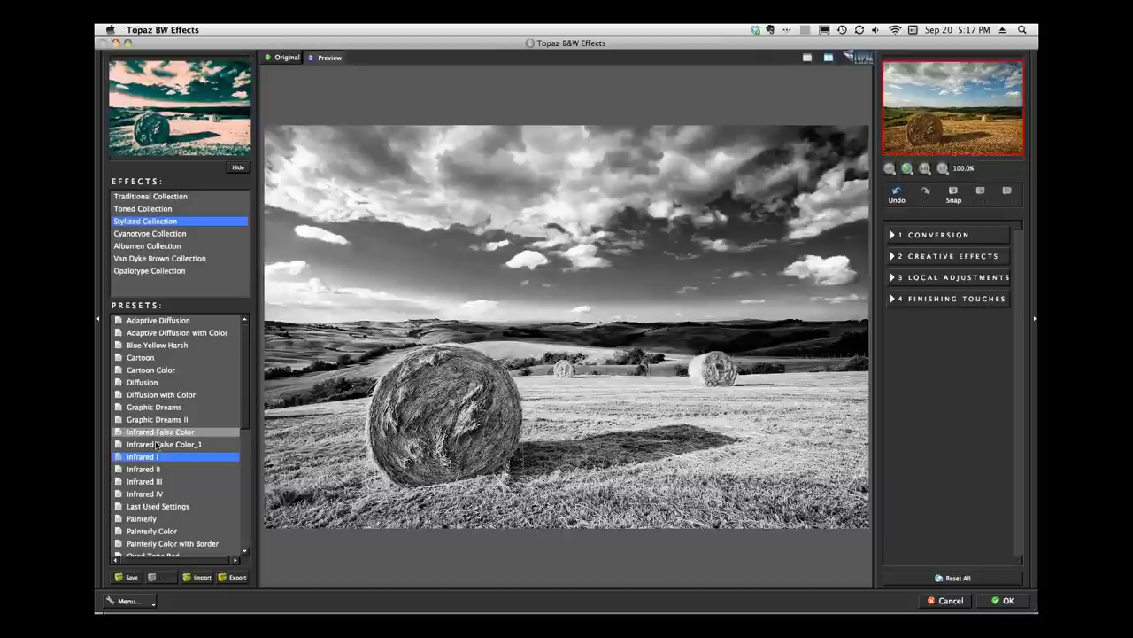
- Apply the Traditional Collection's Warm Tone I preset and expand 4 Finishing Touches
{"action": "left_click", "coordinate": [143, 200]}
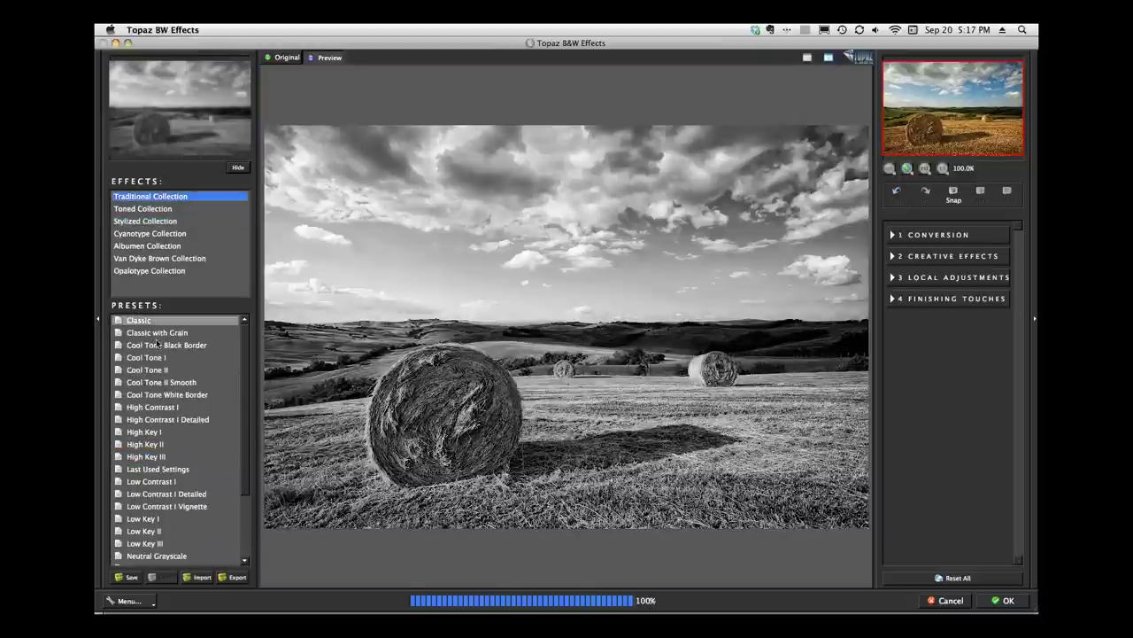
{"action": "scroll", "coordinate": [243, 441], "scroll_direction": "down", "scroll_amount": 1}
{"action": "scroll", "coordinate": [244, 441], "scroll_direction": "down", "scroll_amount": 2}
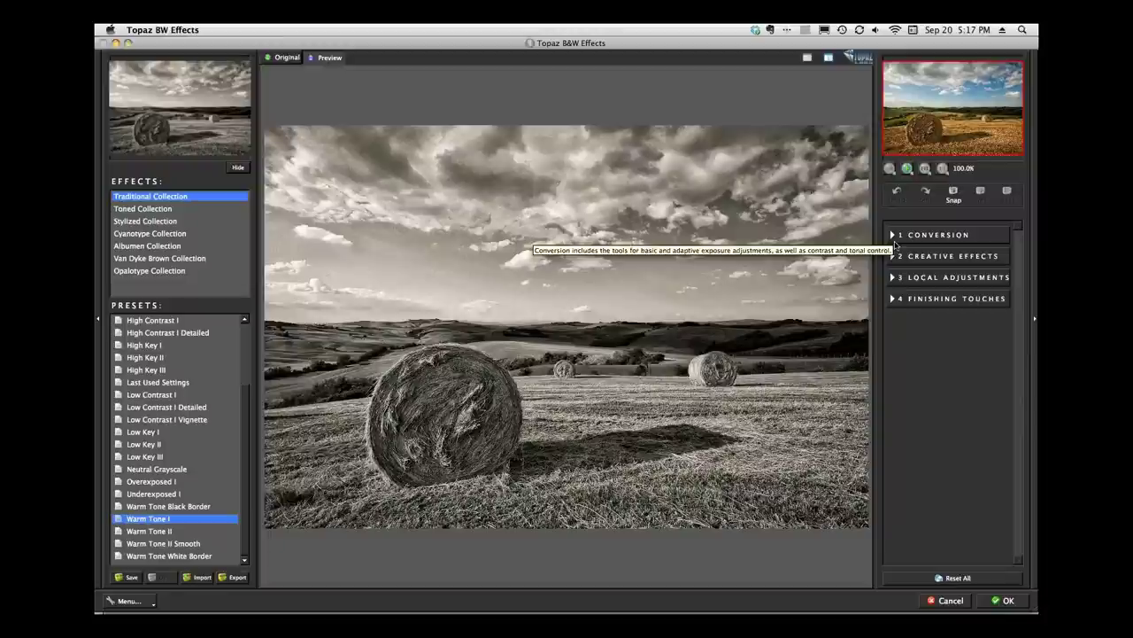
{"action": "left_click", "coordinate": [894, 301]}
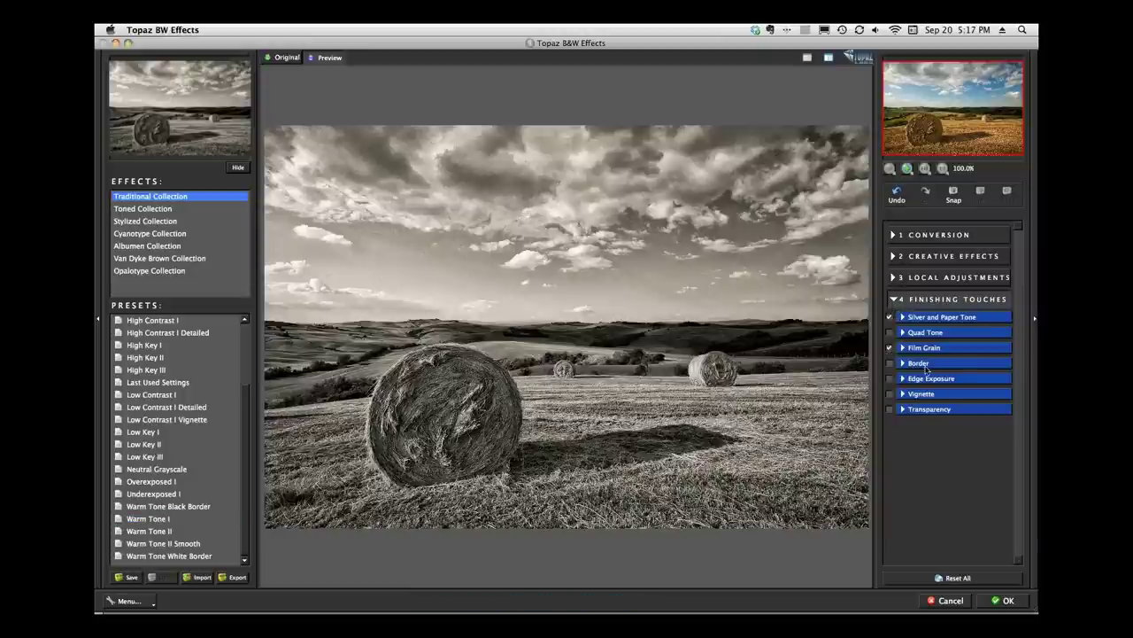
- Turn off Film Grain and enable Silver and Paper Tone plus a white Border
{"action": "left_click", "coordinate": [889, 348]}
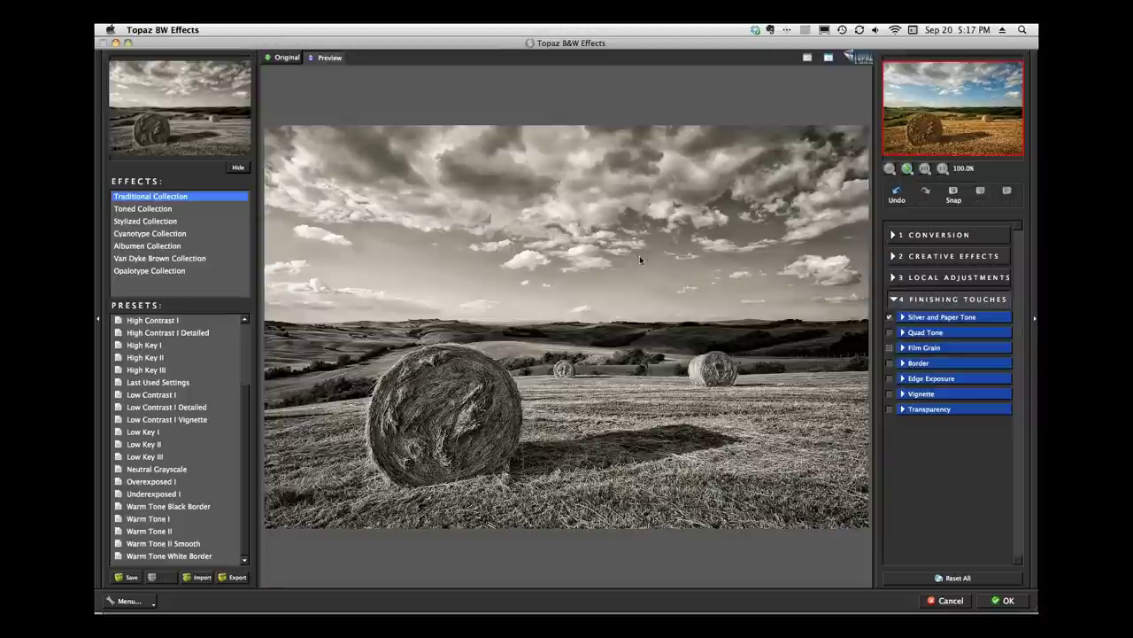
{"action": "left_click", "coordinate": [890, 316]}
{"action": "left_click", "coordinate": [889, 364]}
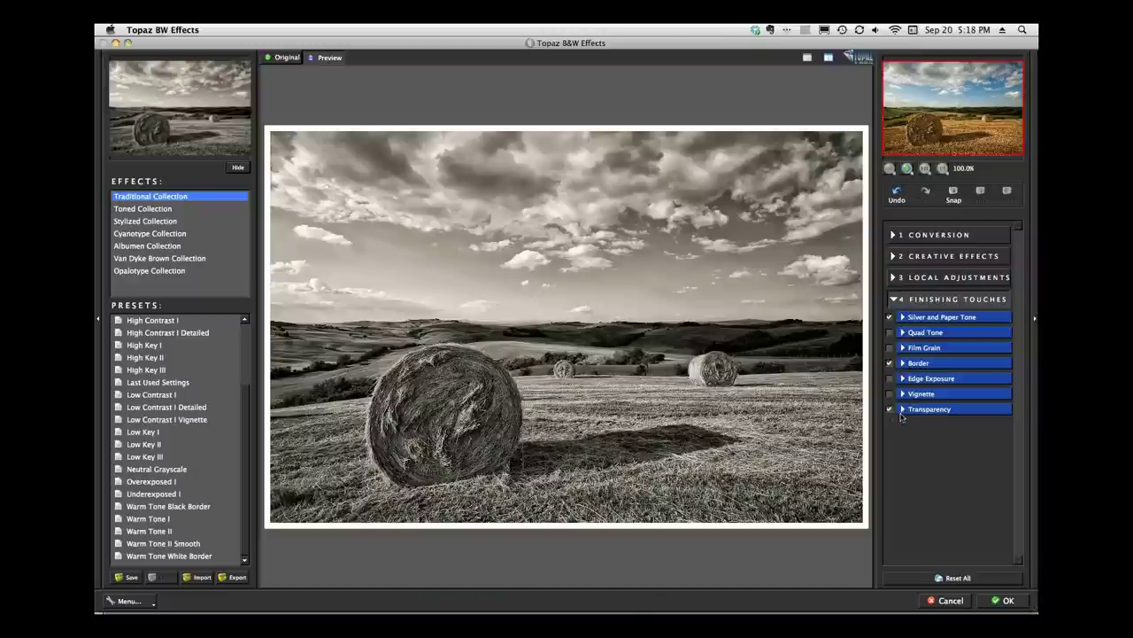
- Enable Transparency and set Overall Transparency to 0.55
{"action": "left_click", "coordinate": [902, 411]}
{"action": "left_click_drag", "start_coordinate": [889, 449], "coordinate": [968, 459]}
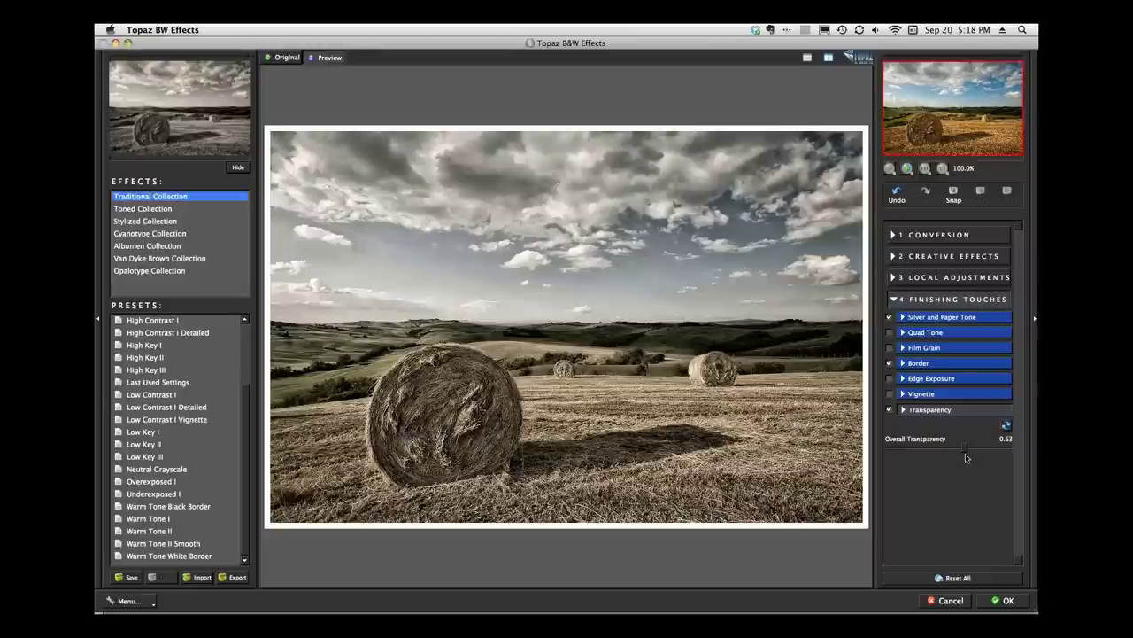
{"action": "left_click_drag", "start_coordinate": [964, 448], "coordinate": [955, 448]}
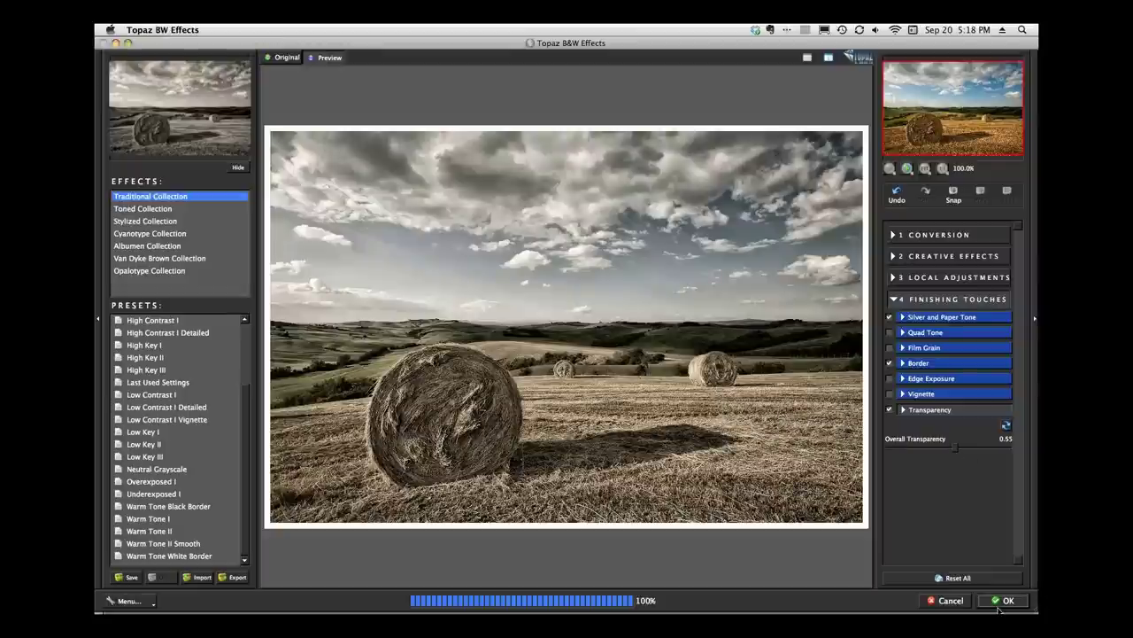
- Apply the warm-toned, white-bordered effect to the hay-bale photo in Photoshop
{"action": "left_click", "coordinate": [1005, 601]}
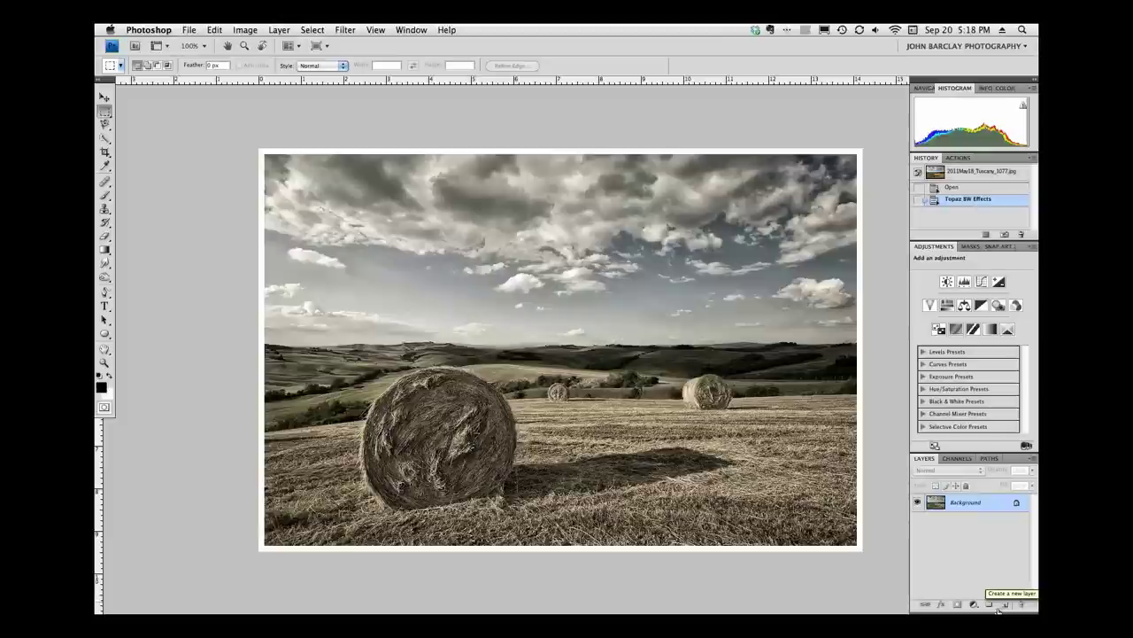
- Switch to Bridge and open Dalyn2.jpg, the pink-shirt portrait, in Photoshop
{"action": "key", "text": "super+Tab"}
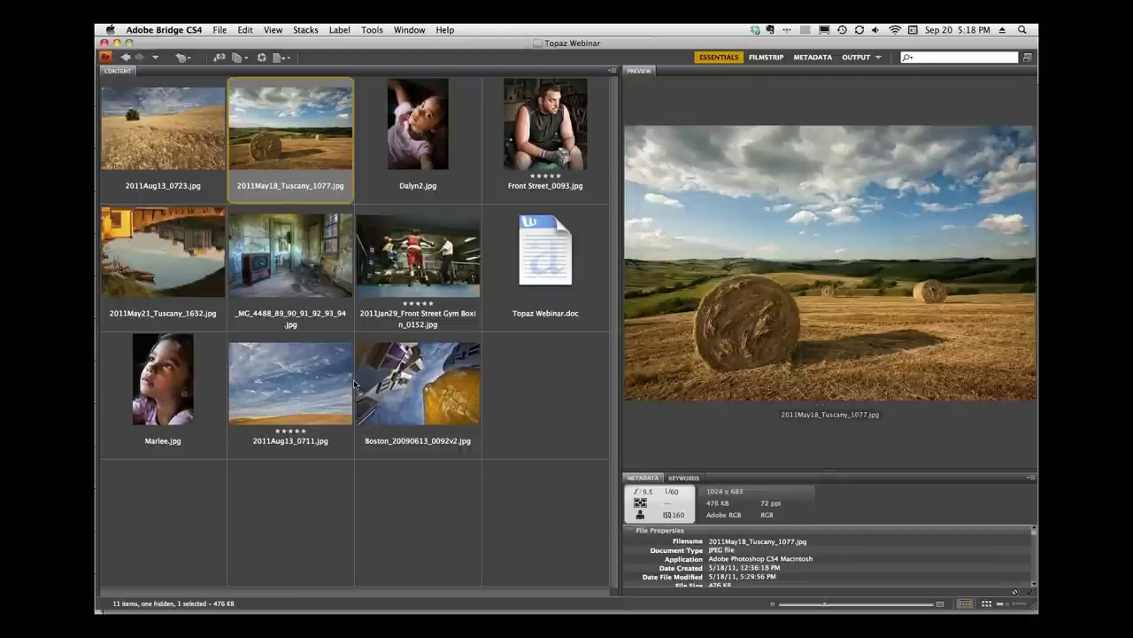
{"action": "double_click", "coordinate": [398, 148]}
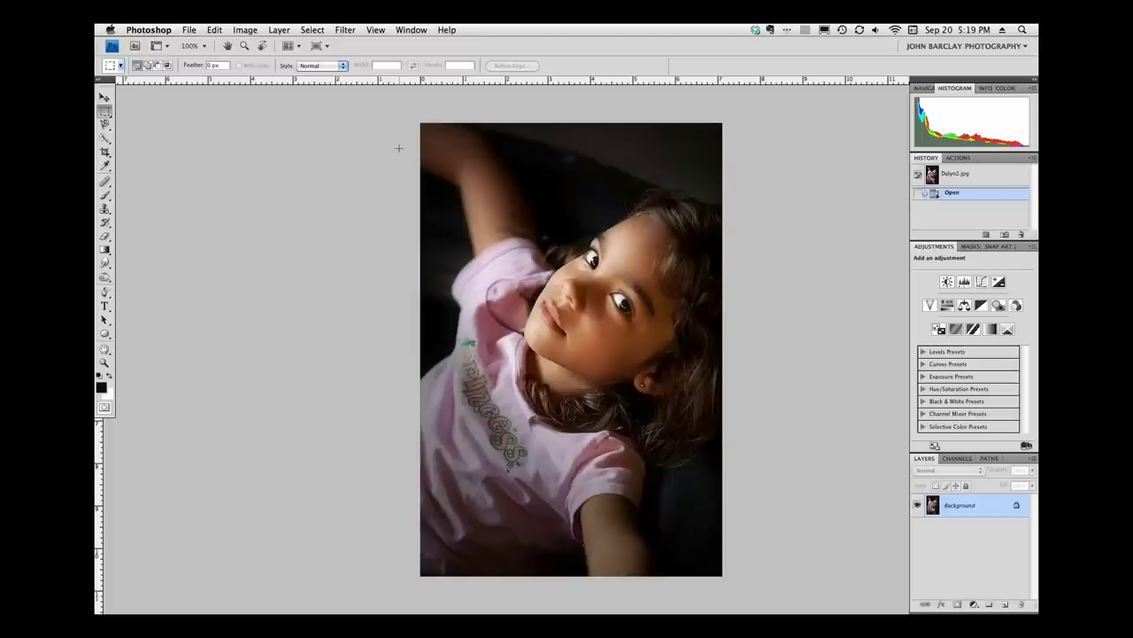
- Launch Topaz B&W Effects from Filter > Topaz Labs on the girl's portrait
{"action": "left_click", "coordinate": [344, 31]}
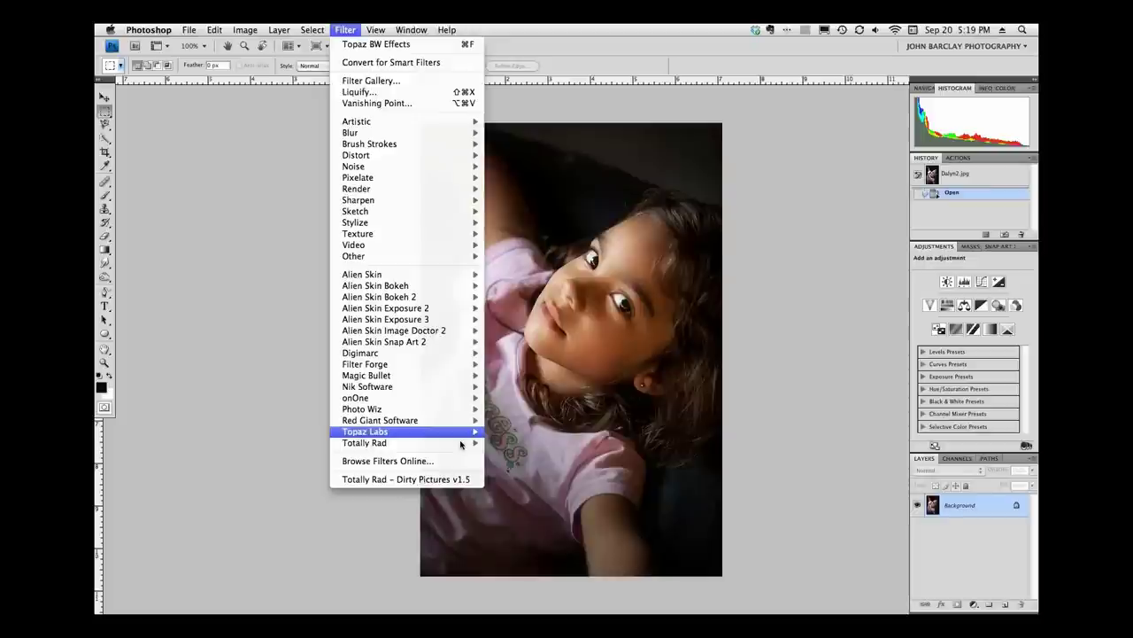
{"action": "mouse_move", "coordinate": [461, 441]}
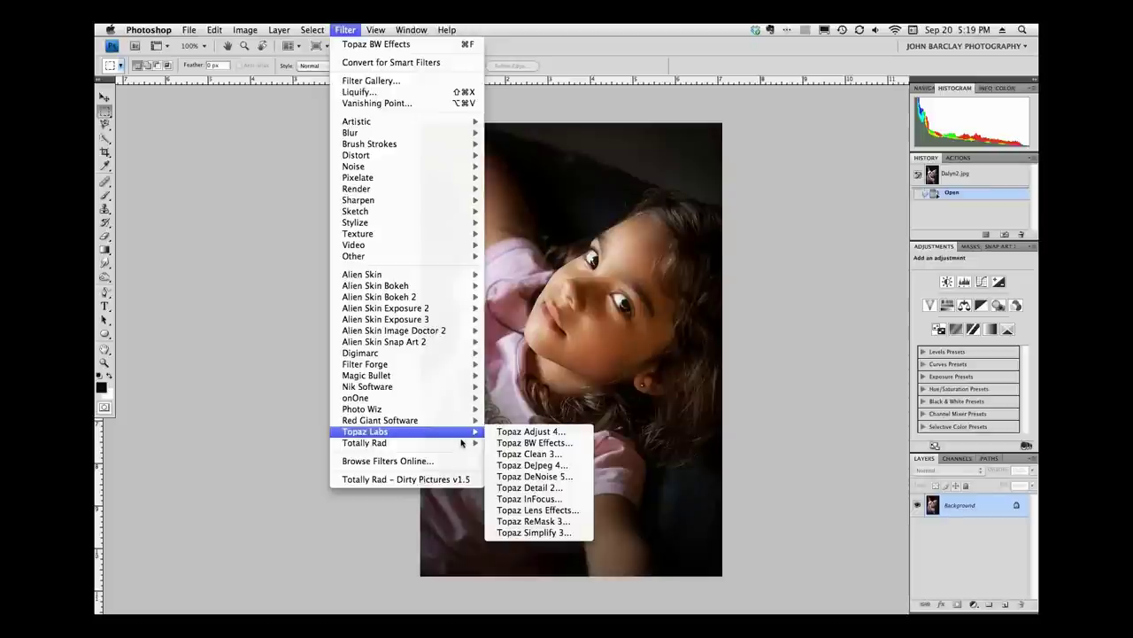
{"action": "left_click", "coordinate": [534, 442]}
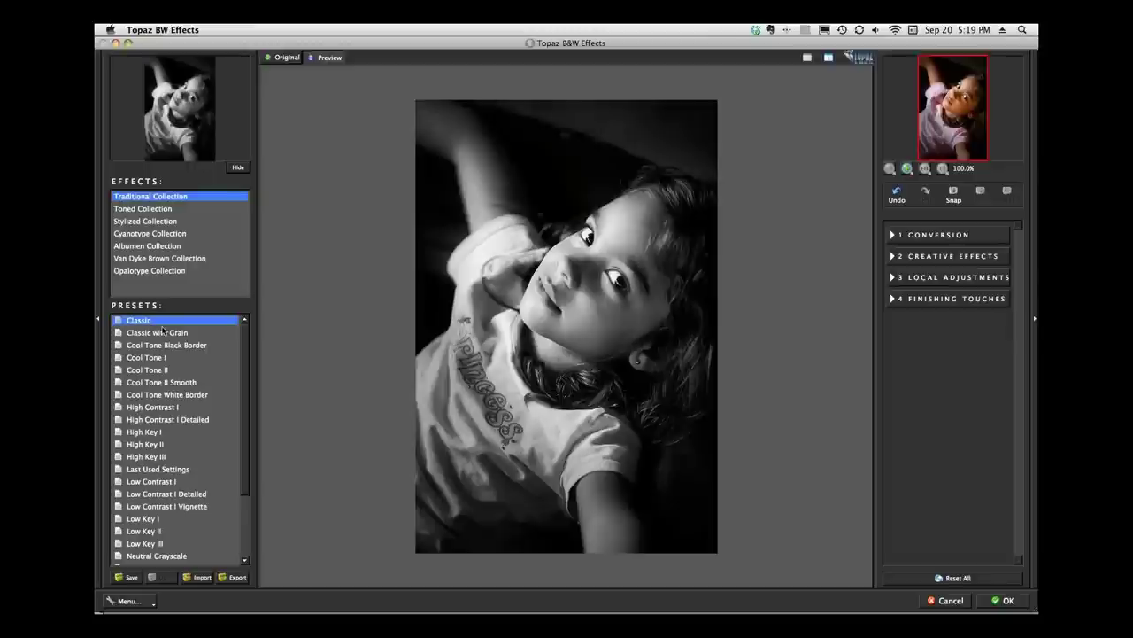
- Apply the Van Dyke Brown Collection's Camel preset after trying Coffee and Coffee Dynamic
{"action": "left_click", "coordinate": [140, 263]}
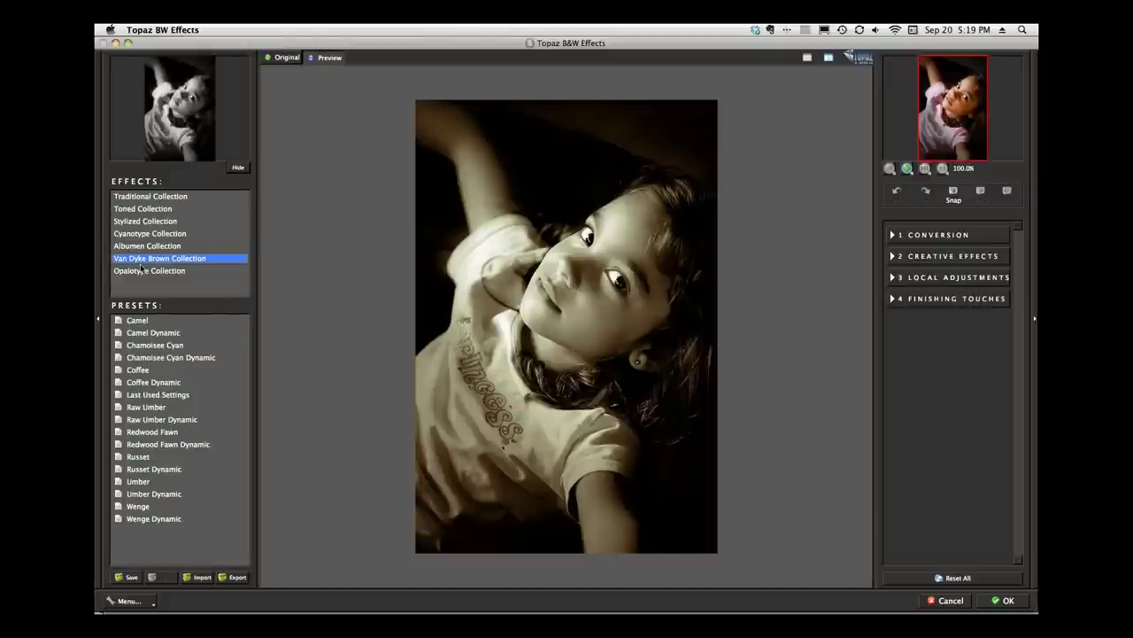
{"action": "left_click", "coordinate": [139, 374]}
{"action": "left_click", "coordinate": [141, 382]}
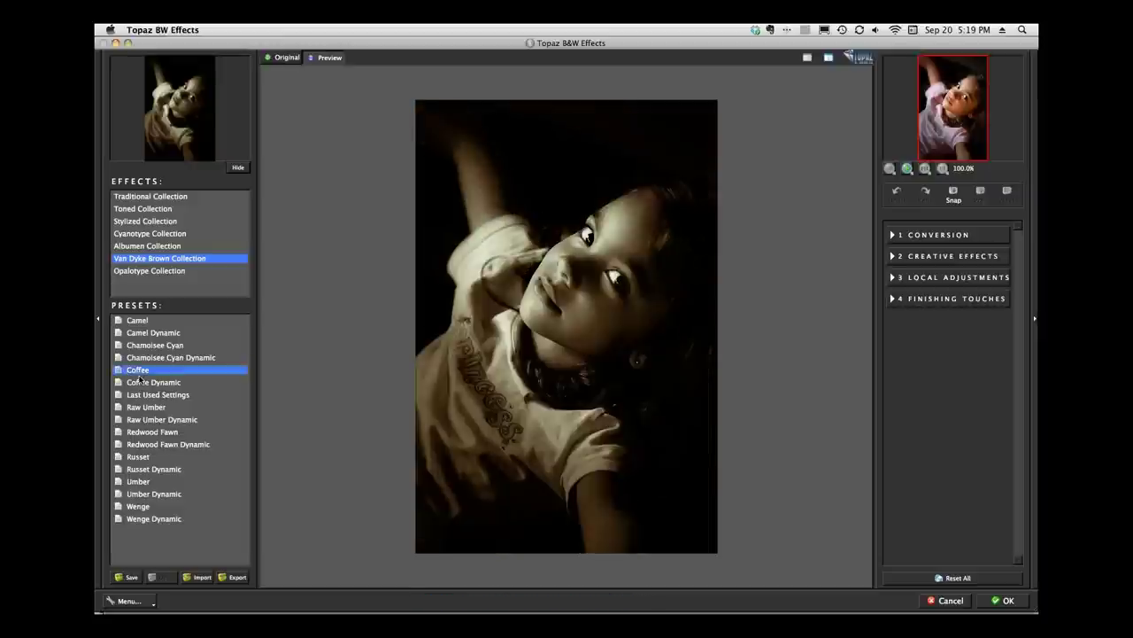
{"action": "left_click", "coordinate": [137, 321]}
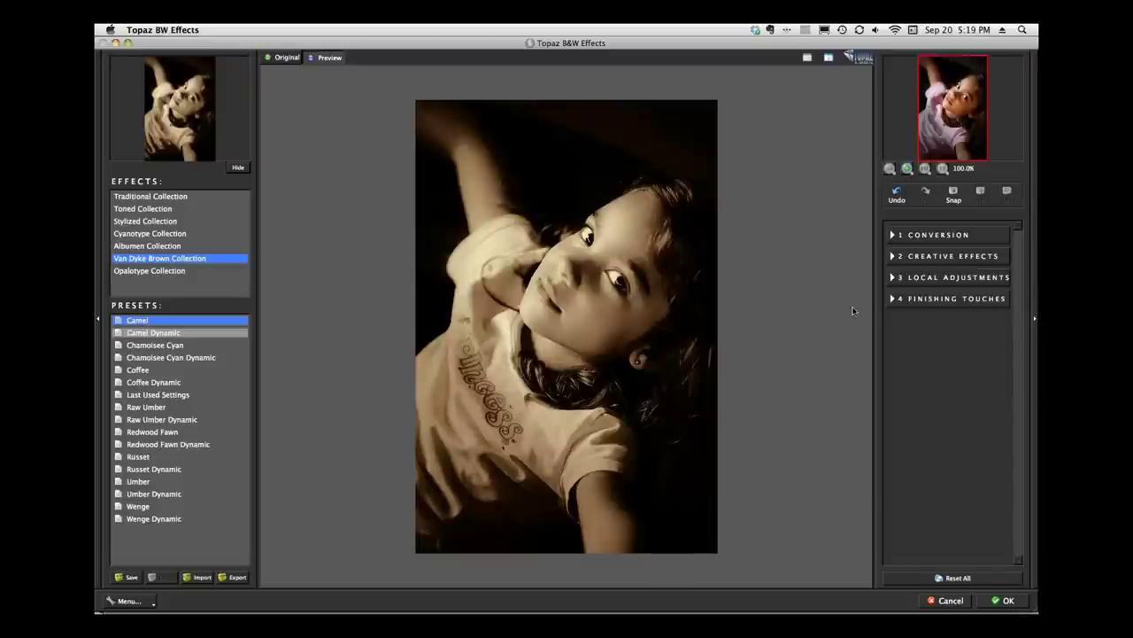
- Enable Diffusion under Creative Effects with Softness 0.31 and Diffusion 0.37
{"action": "left_click", "coordinate": [895, 262]}
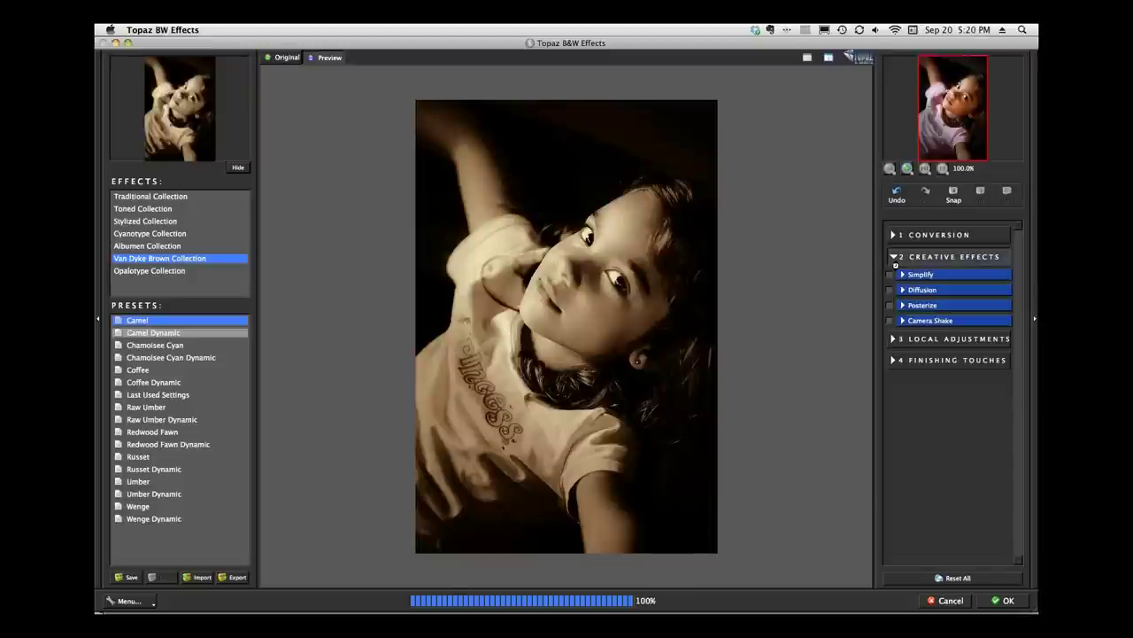
{"action": "left_click", "coordinate": [889, 290]}
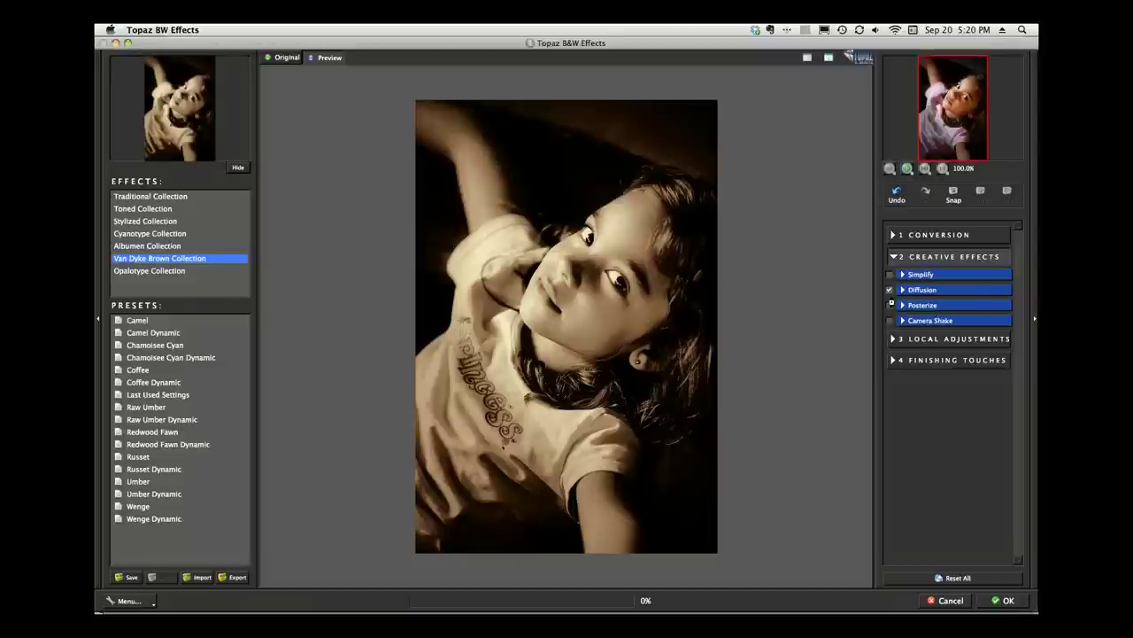
{"action": "left_click", "coordinate": [903, 291]}
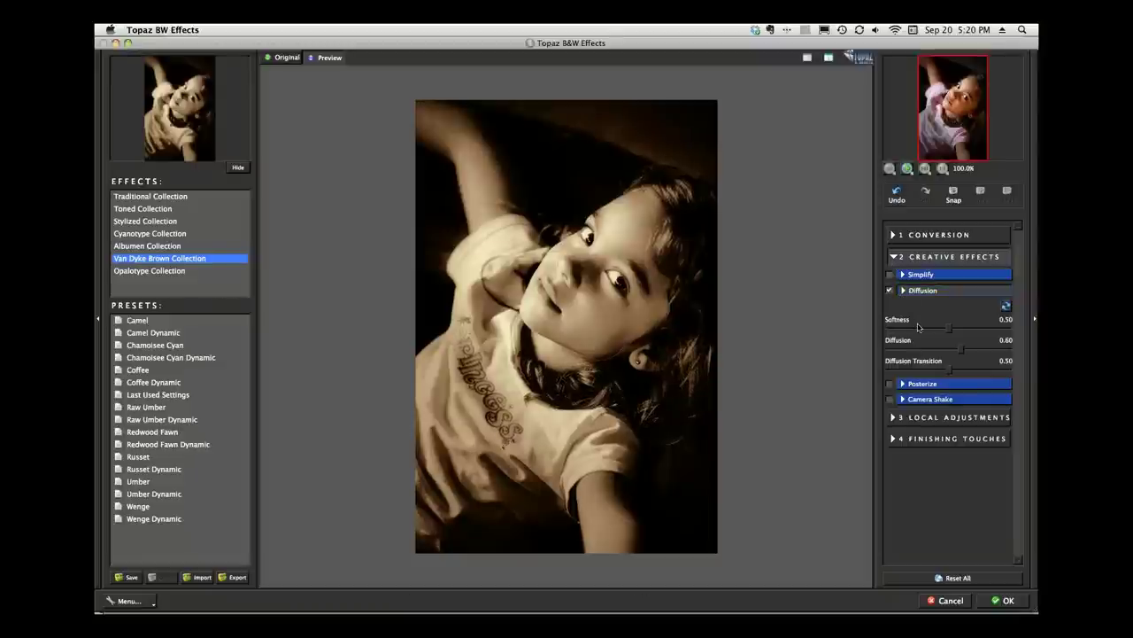
{"action": "left_click_drag", "start_coordinate": [950, 338], "coordinate": [934, 356]}
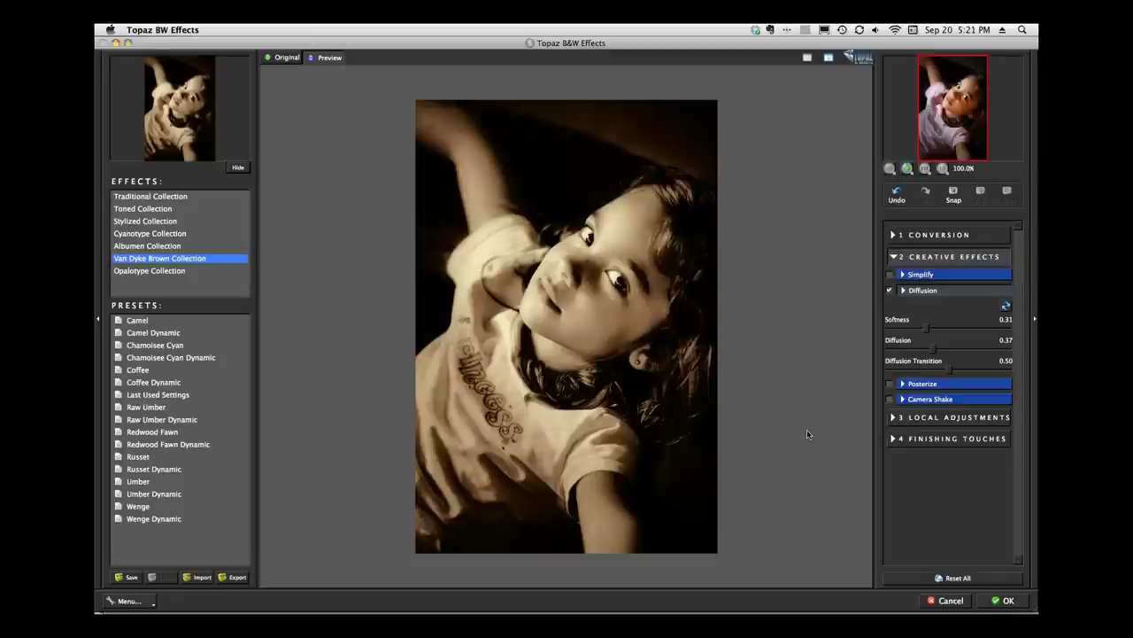
- Enable Transparency under Finishing Touches and set Overall Transparency to 0.67
{"action": "left_click", "coordinate": [894, 445]}
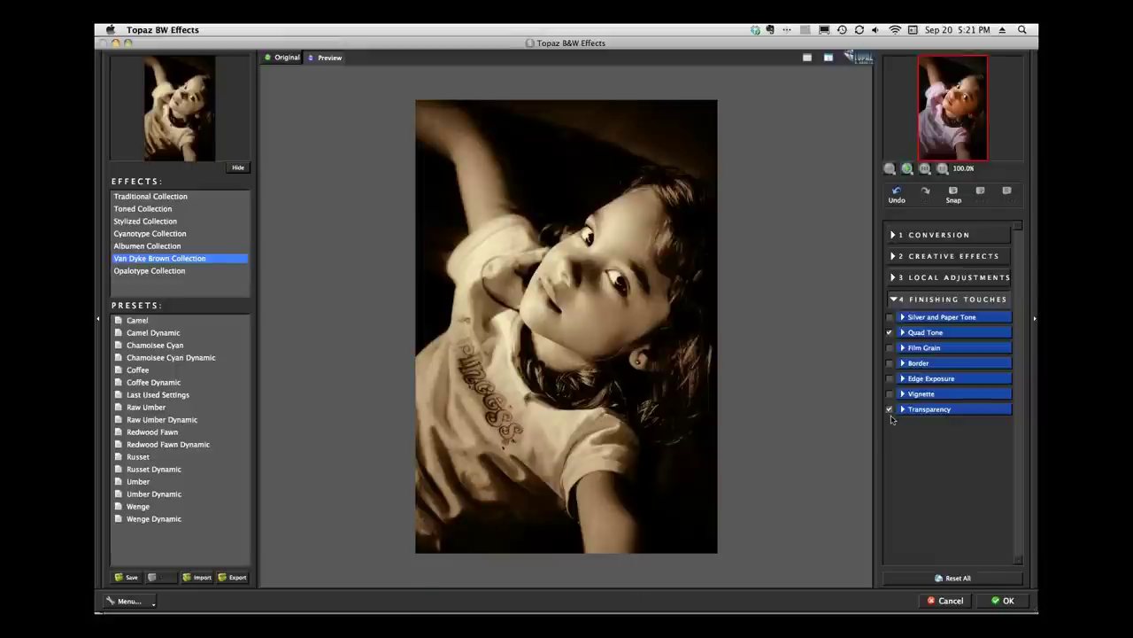
{"action": "left_click", "coordinate": [890, 409]}
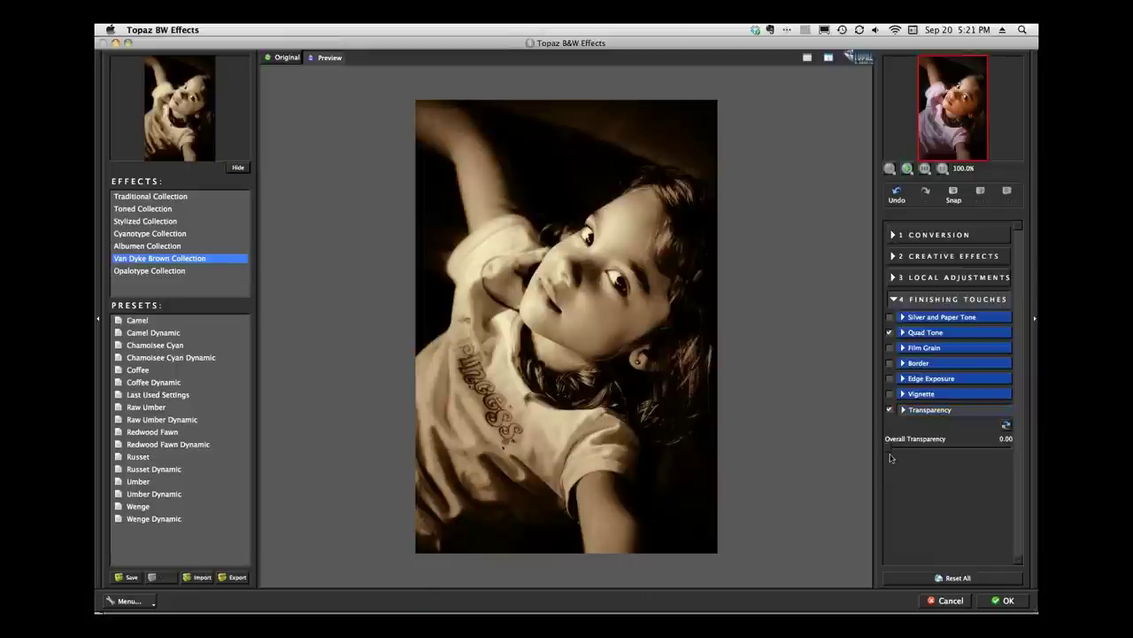
{"action": "left_click_drag", "start_coordinate": [891, 451], "coordinate": [965, 458]}
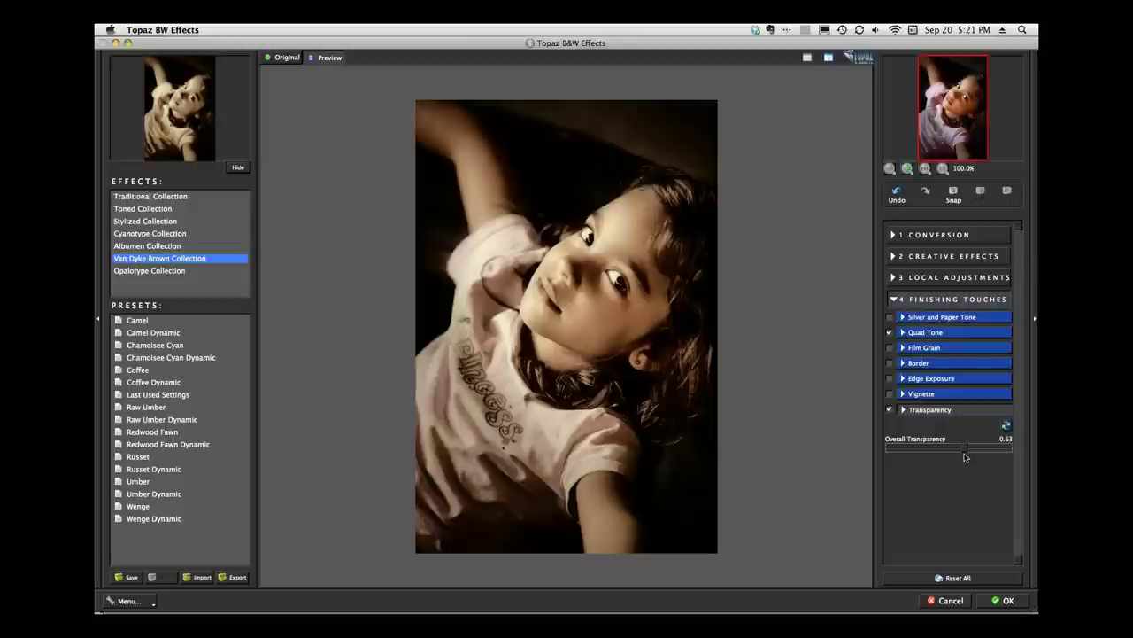
{"action": "left_click_drag", "start_coordinate": [965, 457], "coordinate": [970, 456]}
- Set the Local Adjustments brush type to Color and paint original colour onto the shirt
{"action": "left_click", "coordinate": [892, 277]}
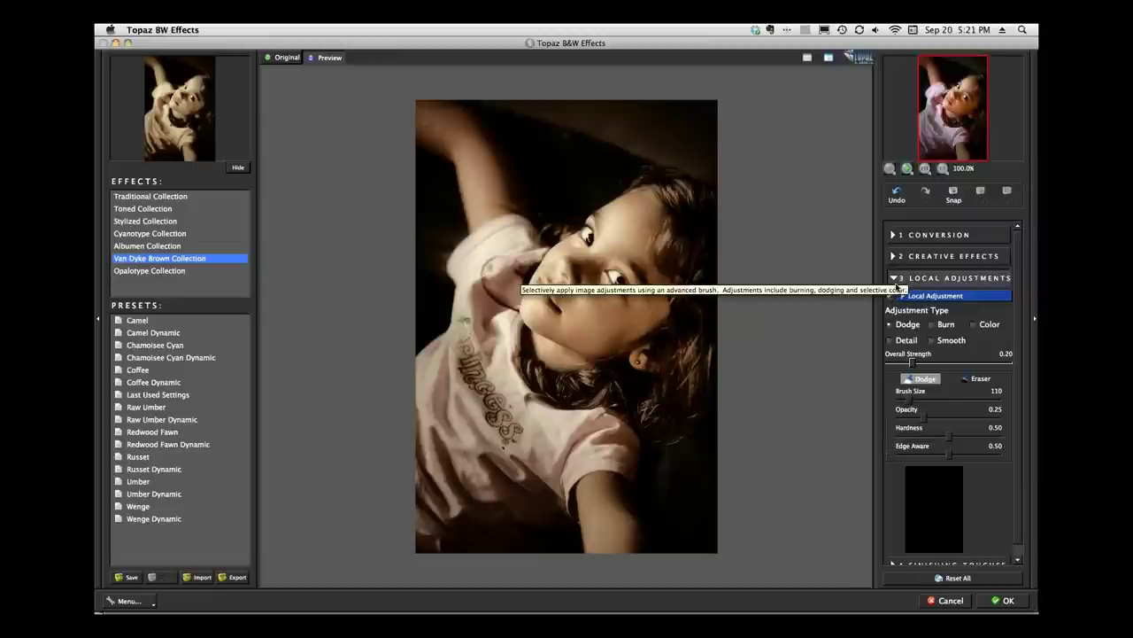
{"action": "left_click", "coordinate": [974, 331]}
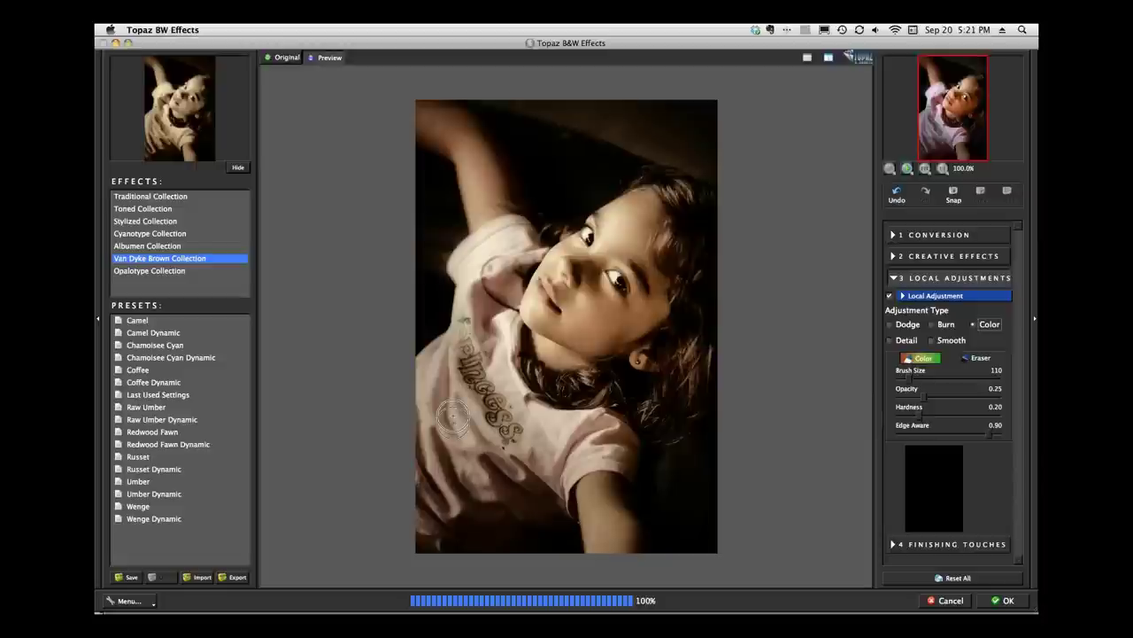
{"action": "left_click_drag", "start_coordinate": [451, 416], "coordinate": [611, 443]}
- Brush more colour over the lower shirt, left edge, chest and shoulder
{"action": "left_click_drag", "start_coordinate": [924, 397], "coordinate": [951, 408]}
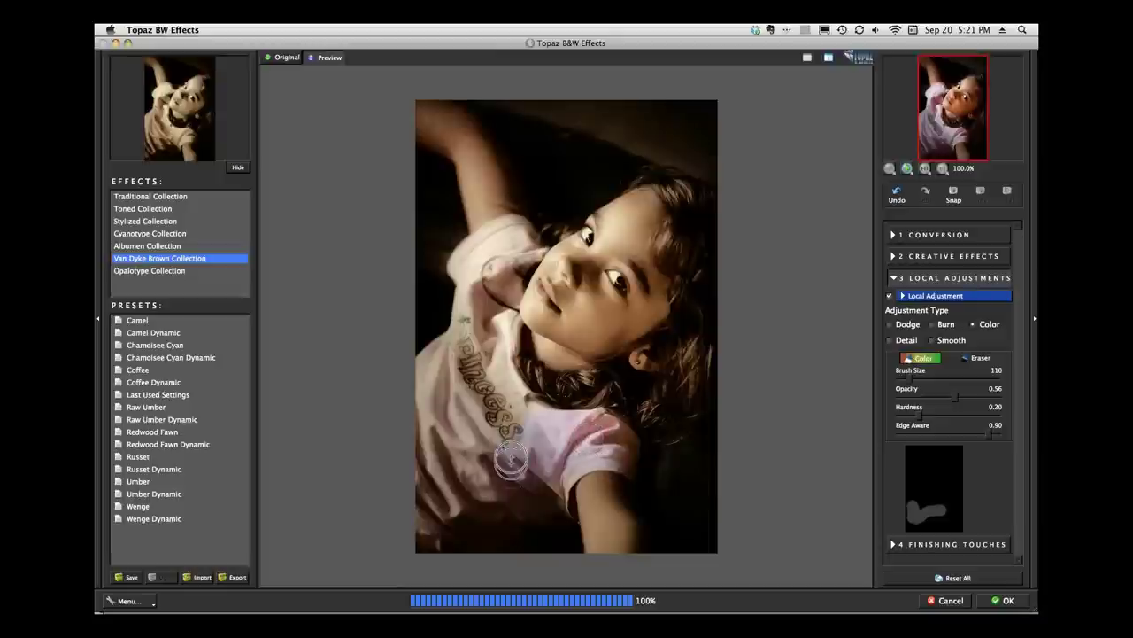
{"action": "mouse_move", "coordinate": [511, 457]}
{"action": "left_mouse_down"}
{"action": "mouse_move", "coordinate": [526, 493]}
{"action": "mouse_move", "coordinate": [501, 506]}
{"action": "left_mouse_up"}
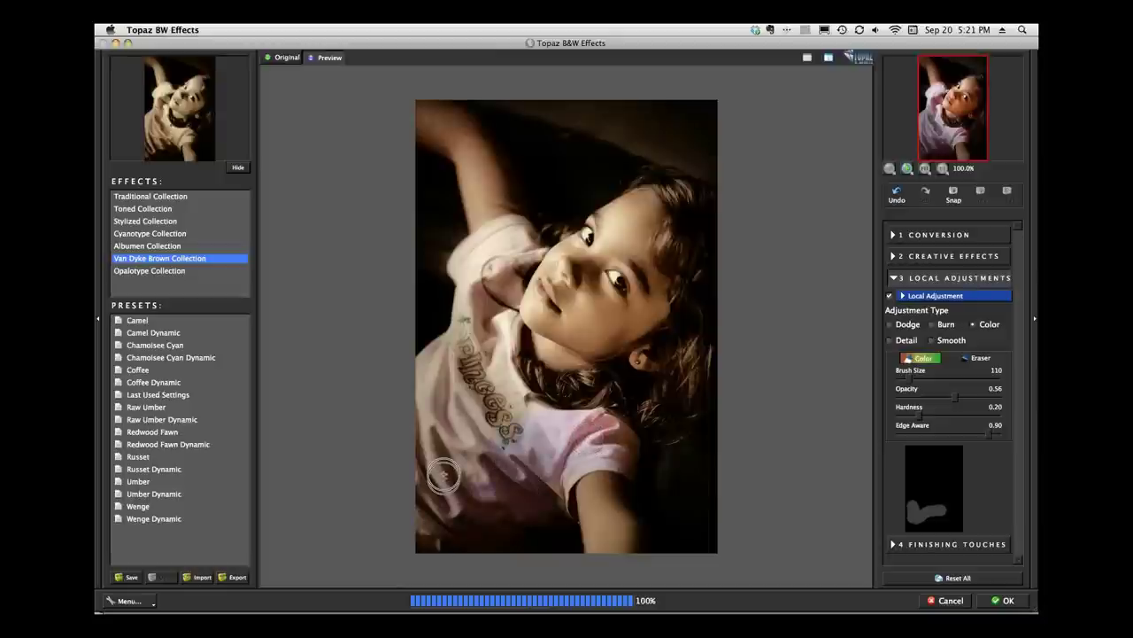
{"action": "left_click_drag", "start_coordinate": [444, 475], "coordinate": [449, 403]}
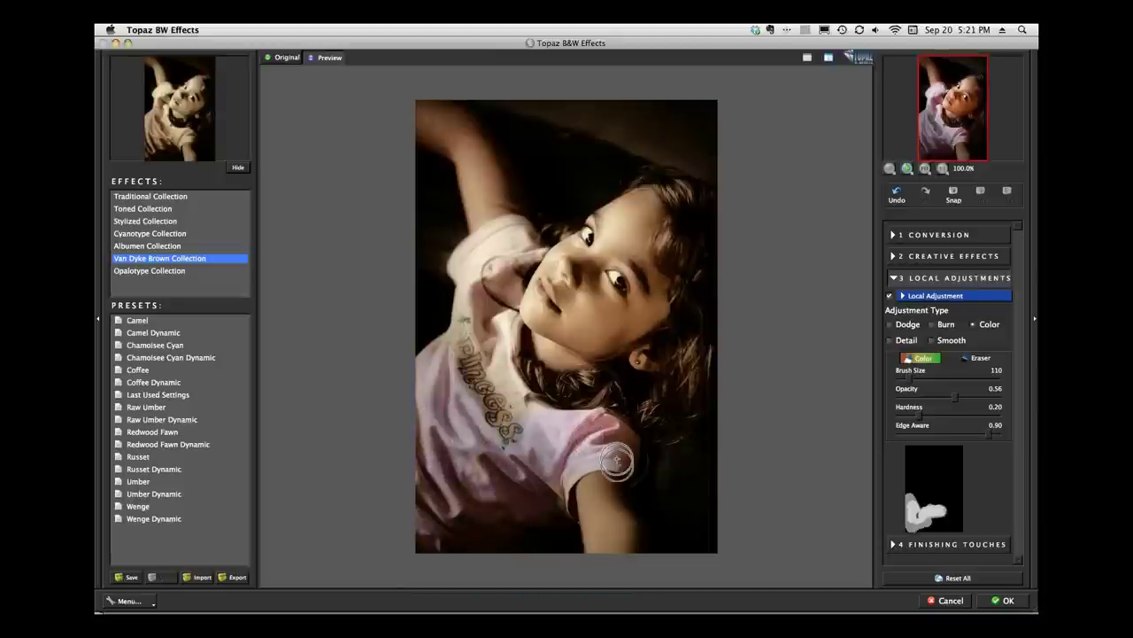
{"action": "mouse_move", "coordinate": [465, 494]}
{"action": "left_mouse_down"}
{"action": "mouse_move", "coordinate": [459, 485]}
{"action": "mouse_move", "coordinate": [503, 413]}
{"action": "mouse_move", "coordinate": [498, 358]}
{"action": "left_mouse_up"}
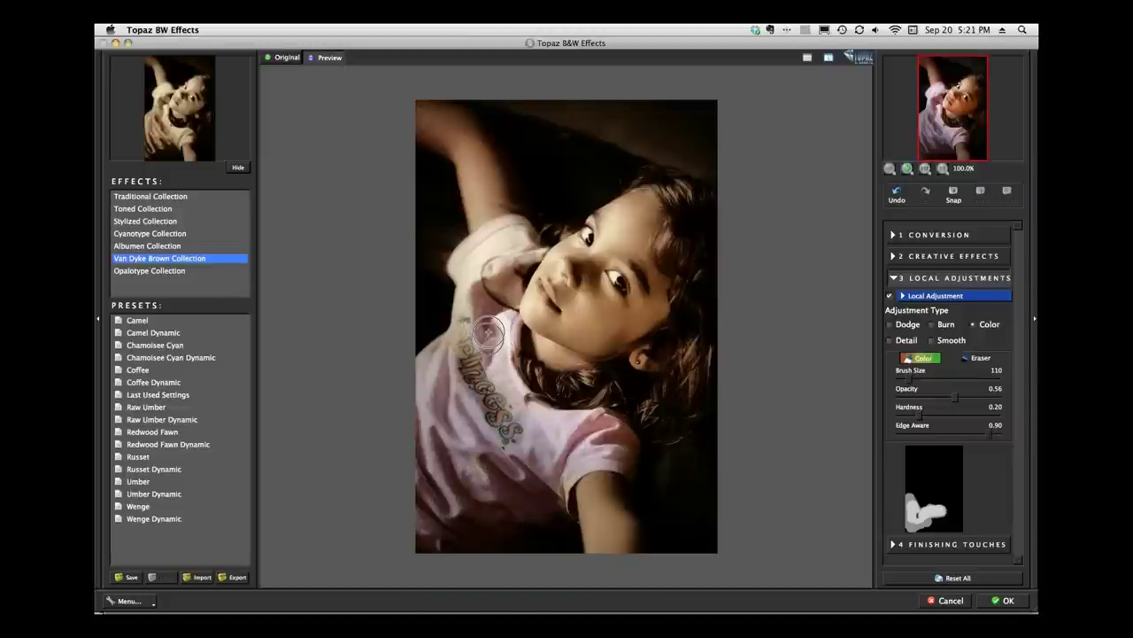
{"action": "left_click_drag", "start_coordinate": [488, 332], "coordinate": [481, 253]}
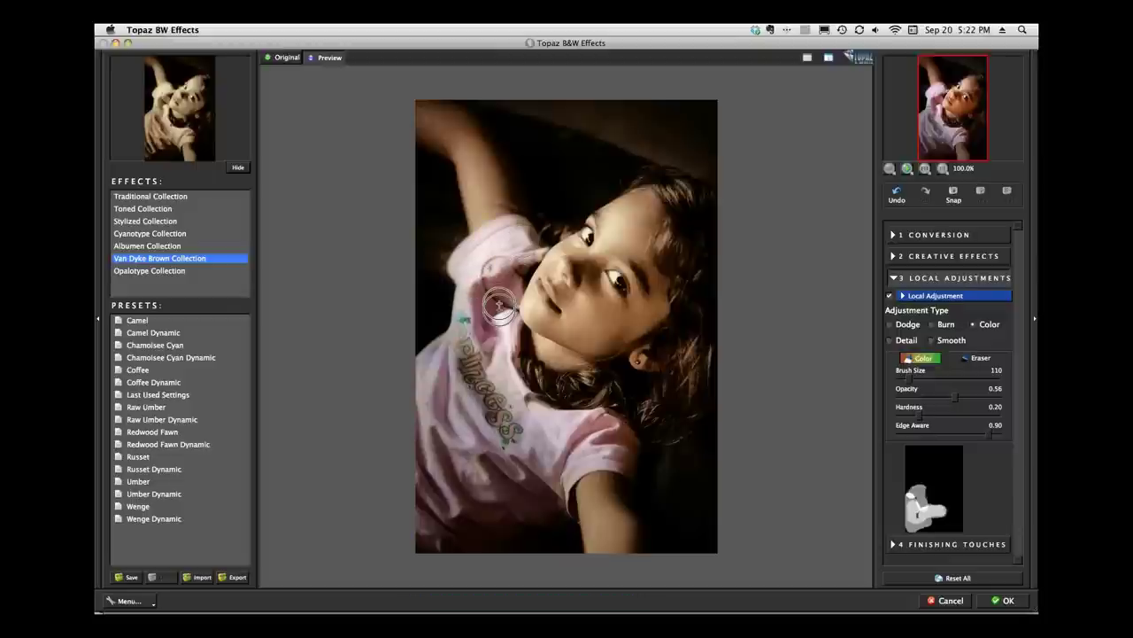
{"action": "mouse_move", "coordinate": [499, 306]}
{"action": "left_mouse_down"}
{"action": "mouse_move", "coordinate": [482, 378]}
{"action": "mouse_move", "coordinate": [444, 397]}
{"action": "mouse_move", "coordinate": [440, 527]}
{"action": "mouse_move", "coordinate": [490, 448]}
{"action": "mouse_move", "coordinate": [572, 458]}
{"action": "mouse_move", "coordinate": [541, 491]}
{"action": "left_mouse_up"}
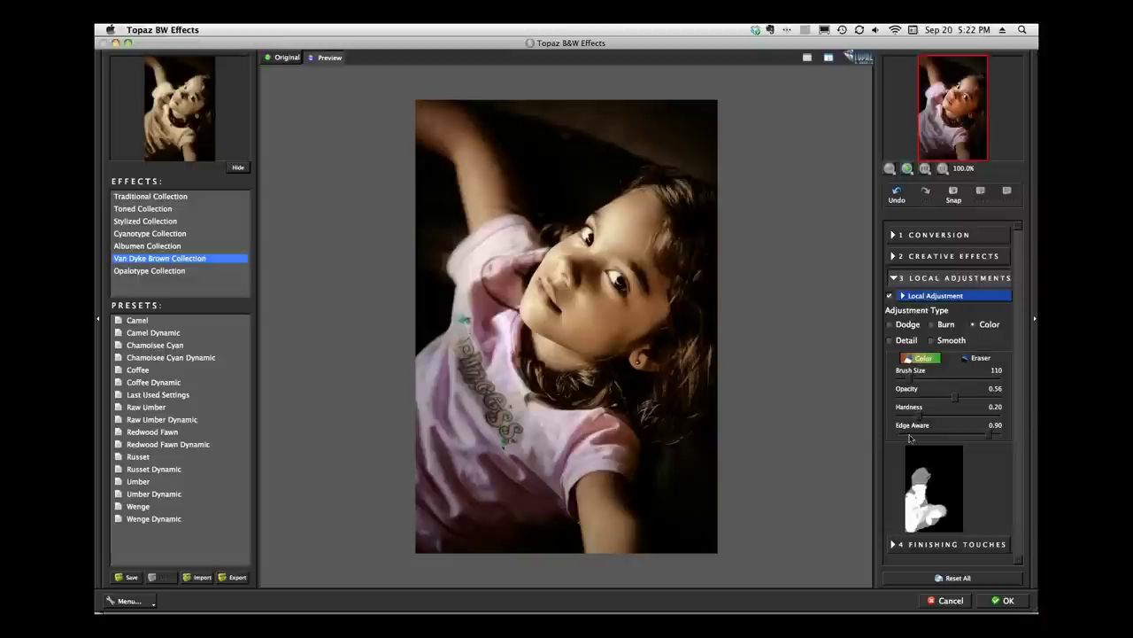
- Cancel the girl's toning and switch to Adobe Bridge for the boxer photo
{"action": "left_click", "coordinate": [955, 606]}
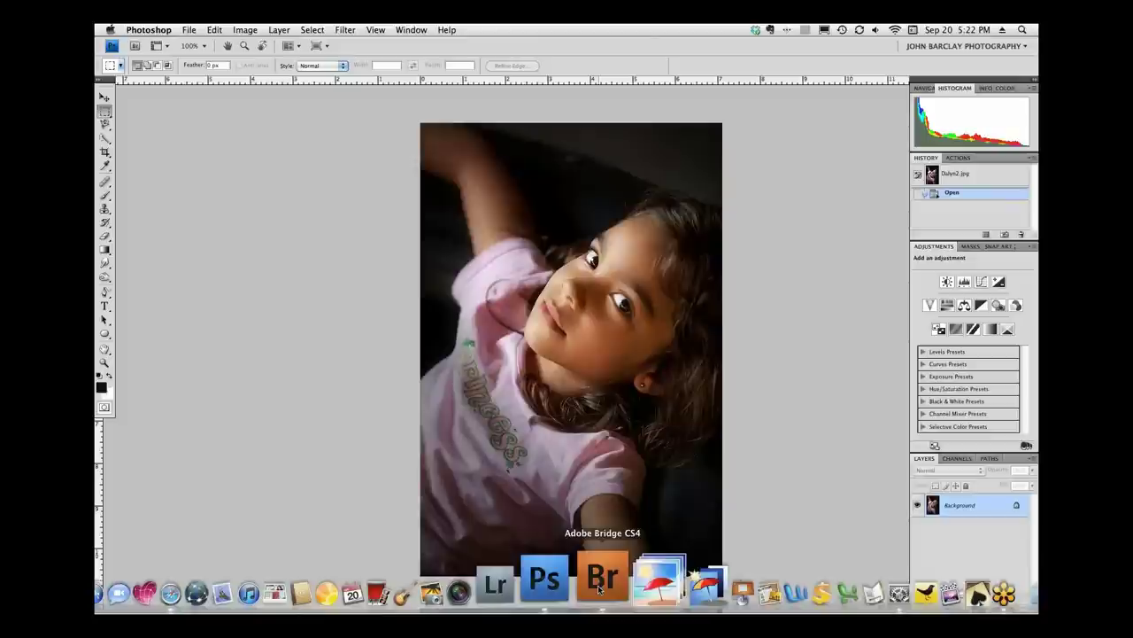
{"action": "left_click", "coordinate": [597, 584]}
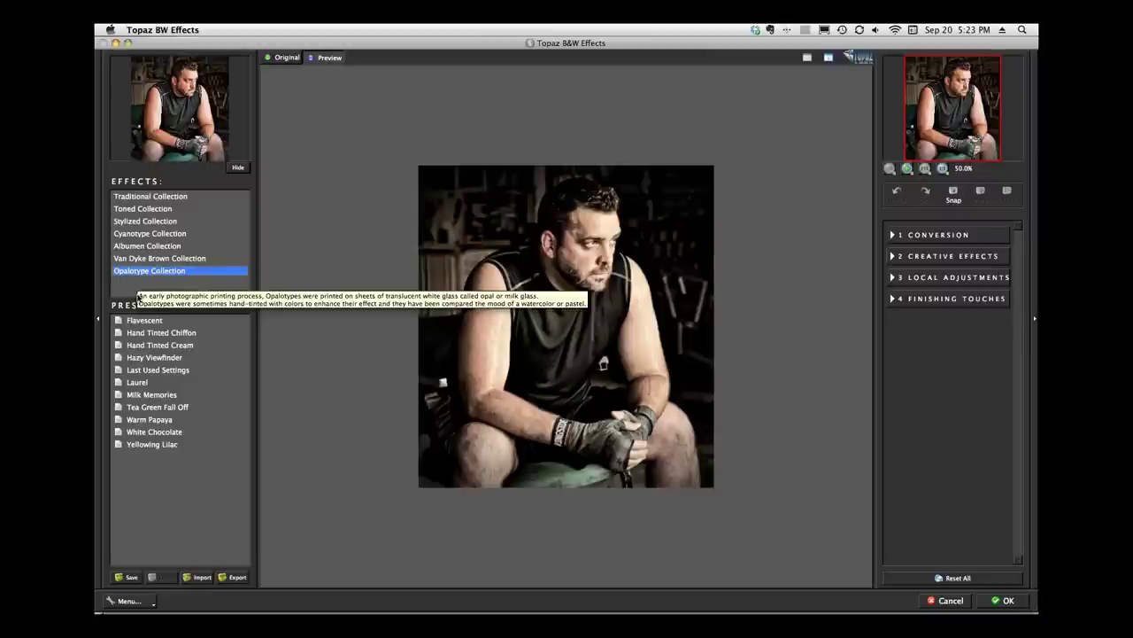
- Apply the Opalotype Collection's Hand Tinted Chiffon preset after trying Flavescent
{"action": "left_click", "coordinate": [166, 323]}
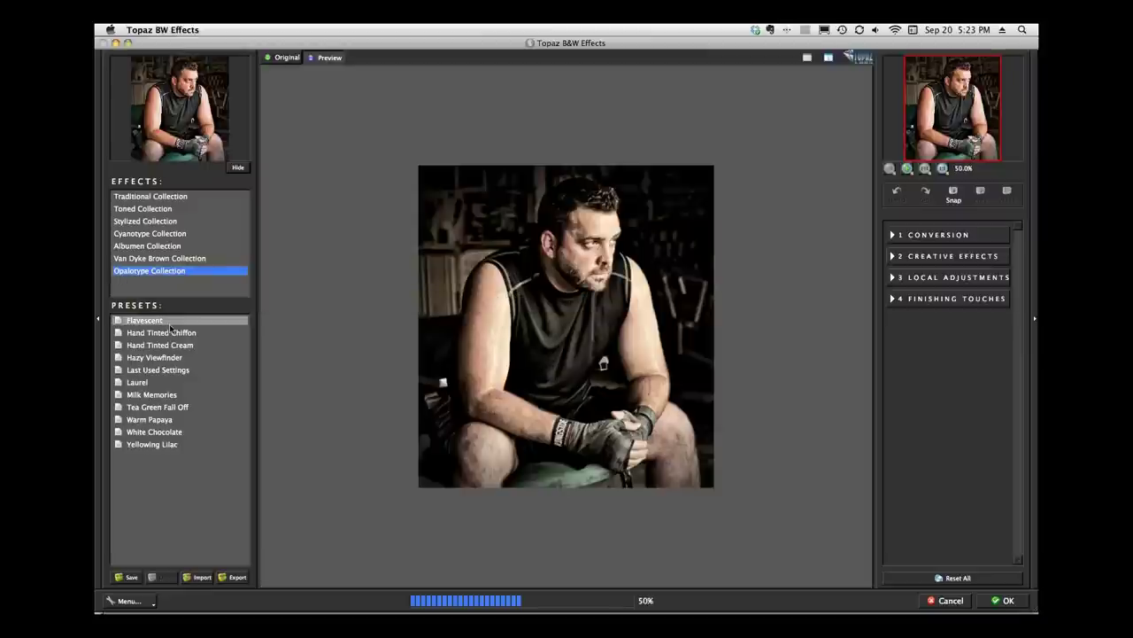
{"action": "left_click", "coordinate": [170, 331]}
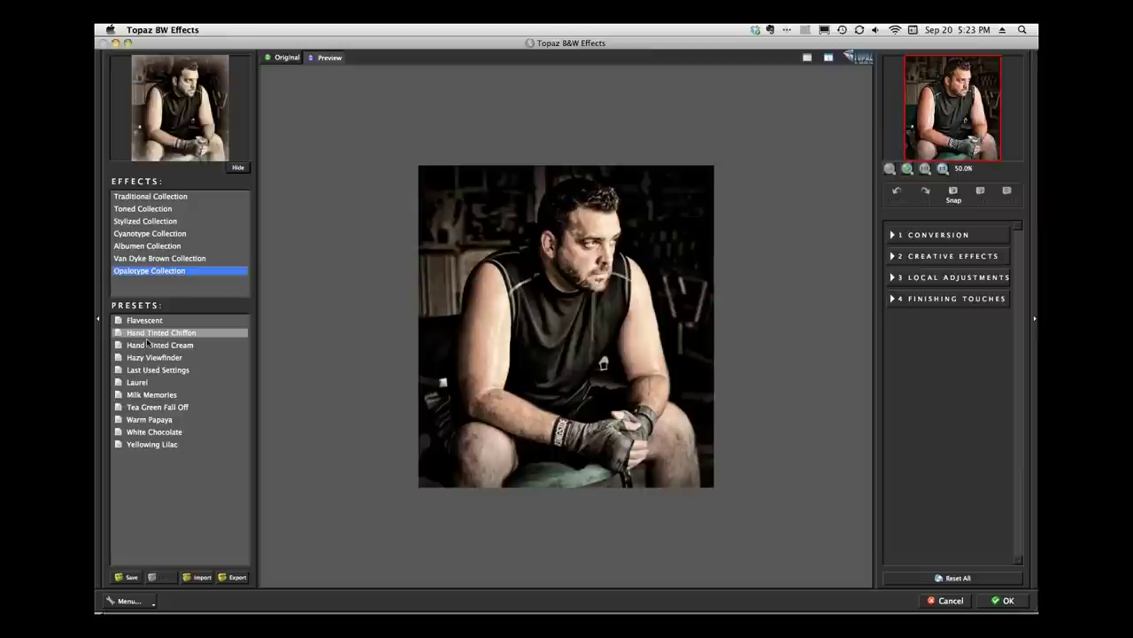
{"action": "left_click", "coordinate": [148, 343]}
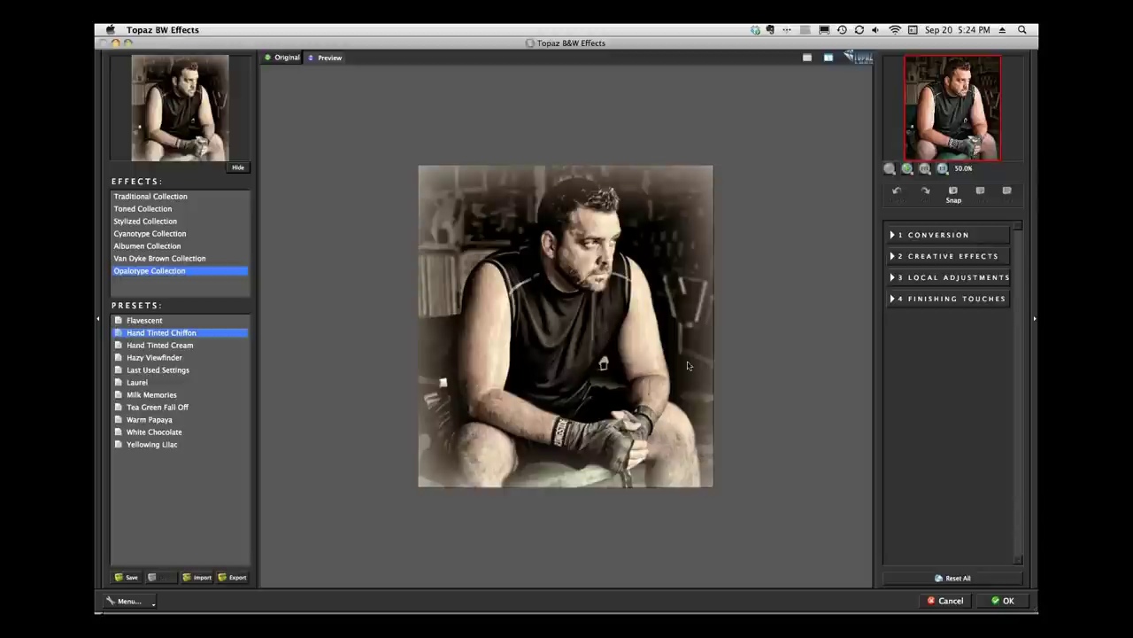
- Turn off Film Grain and Vignette and turn on Transparency, showing its settings
{"action": "left_click", "coordinate": [894, 301]}
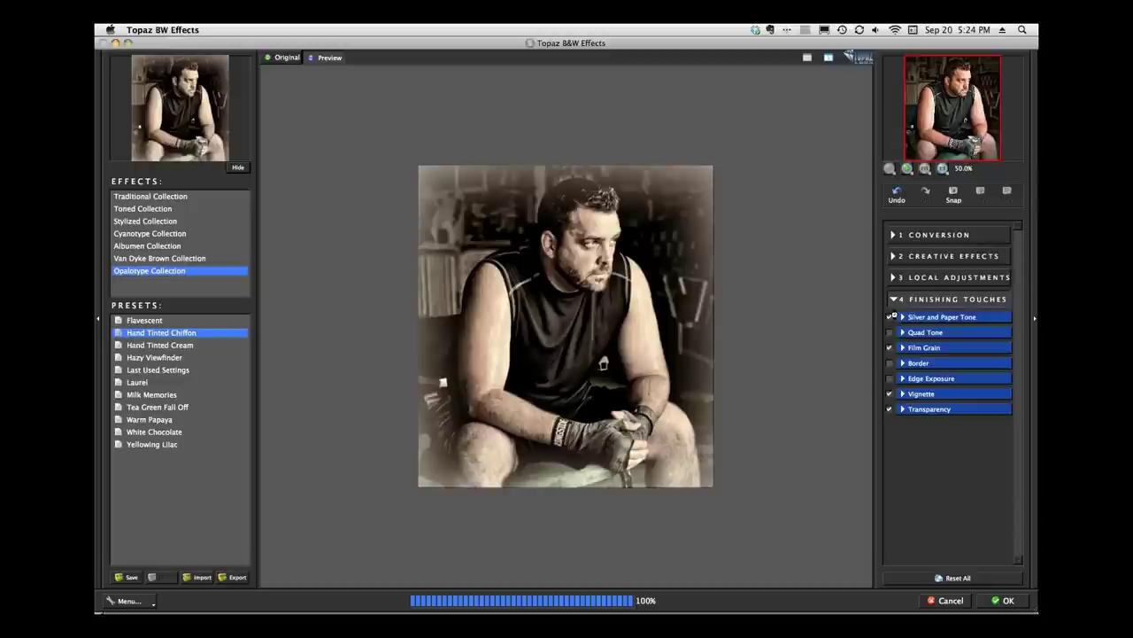
{"action": "left_click", "coordinate": [890, 348]}
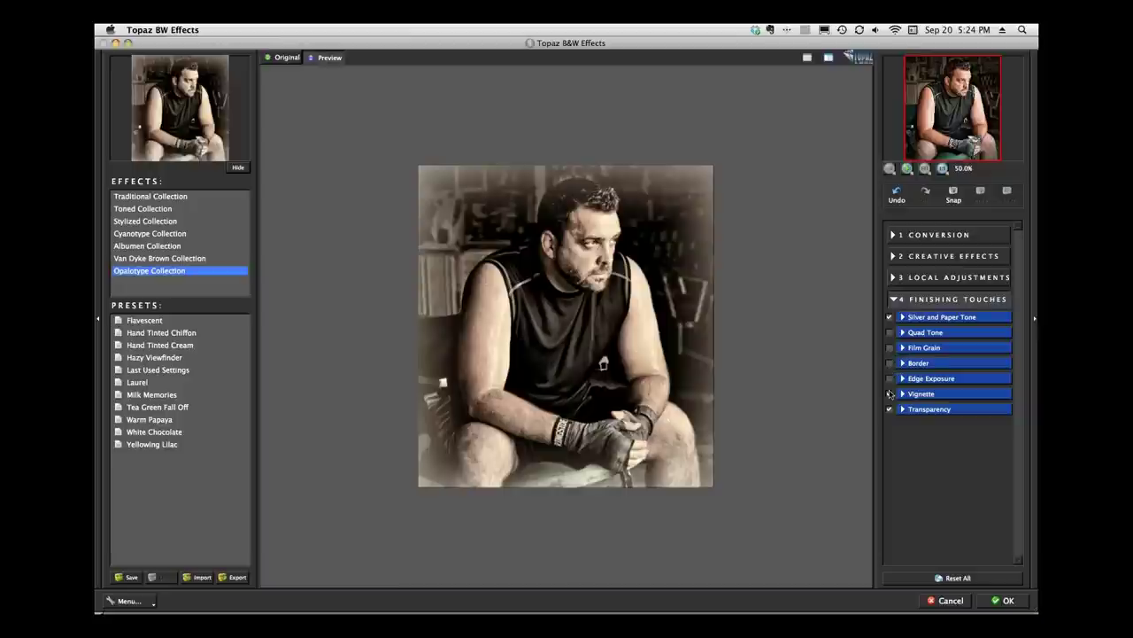
{"action": "left_click", "coordinate": [889, 394]}
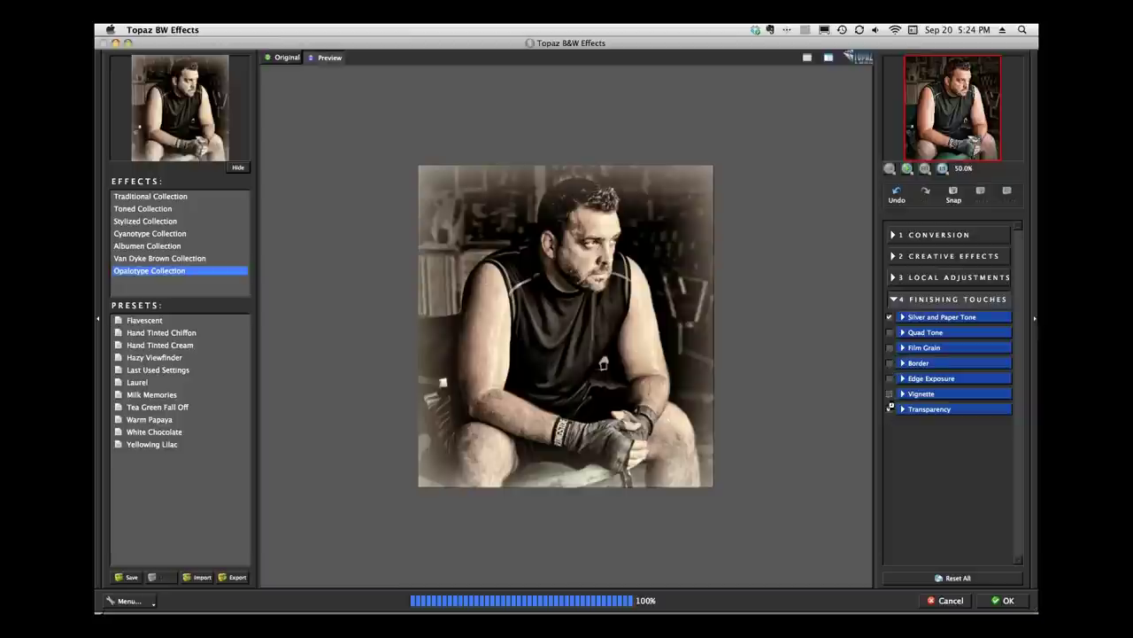
{"action": "left_click", "coordinate": [890, 408]}
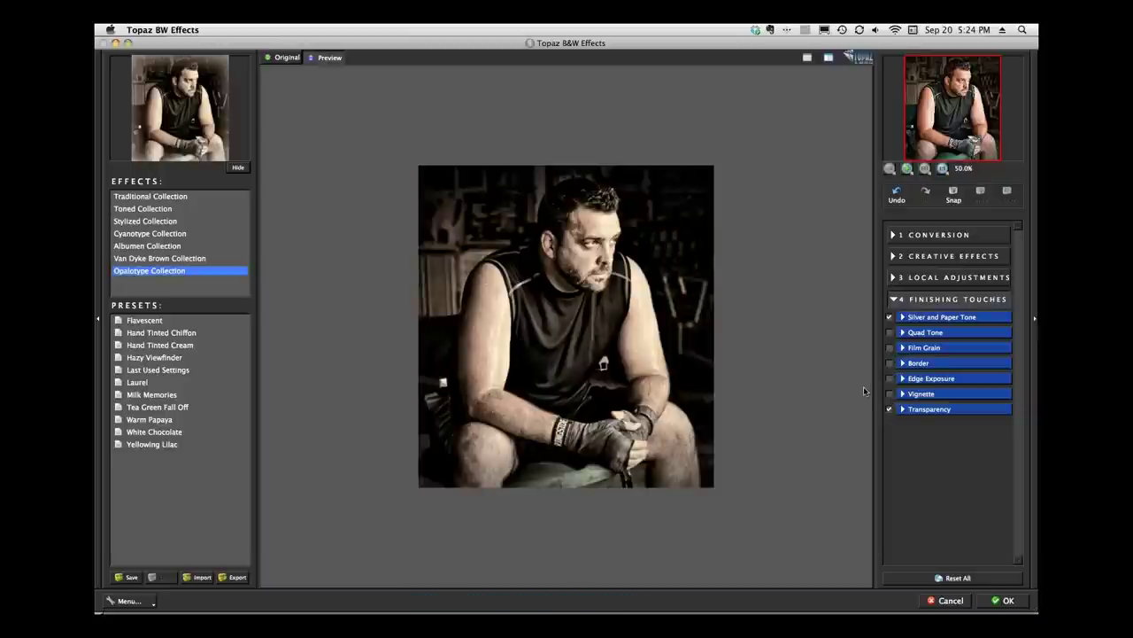
{"action": "left_click", "coordinate": [904, 412]}
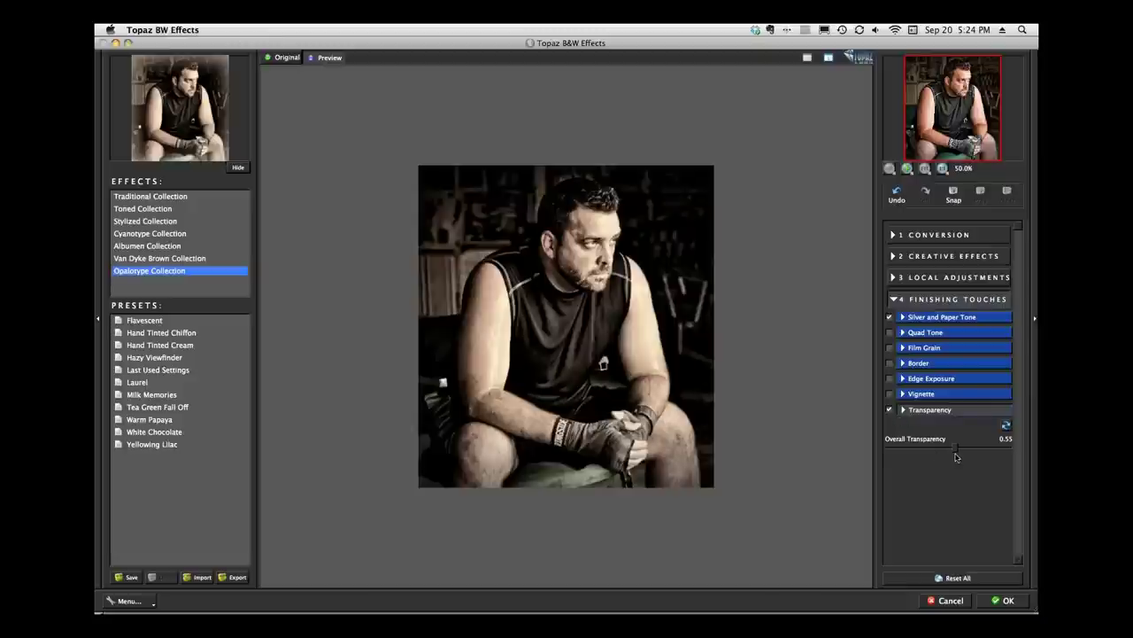
- Drag the Overall Transparency slider from 0.55 up to 0.80
{"action": "left_click_drag", "start_coordinate": [954, 455], "coordinate": [986, 455]}
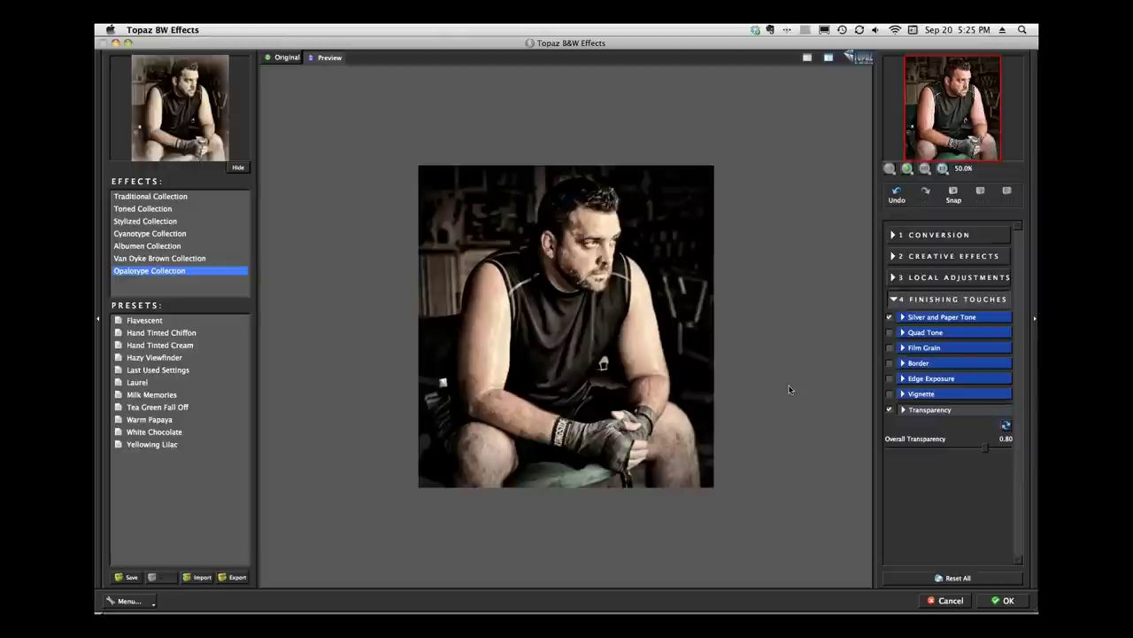
- Cancel the boxer's B&W effect and switch back to Adobe Bridge
{"action": "left_click", "coordinate": [952, 602]}
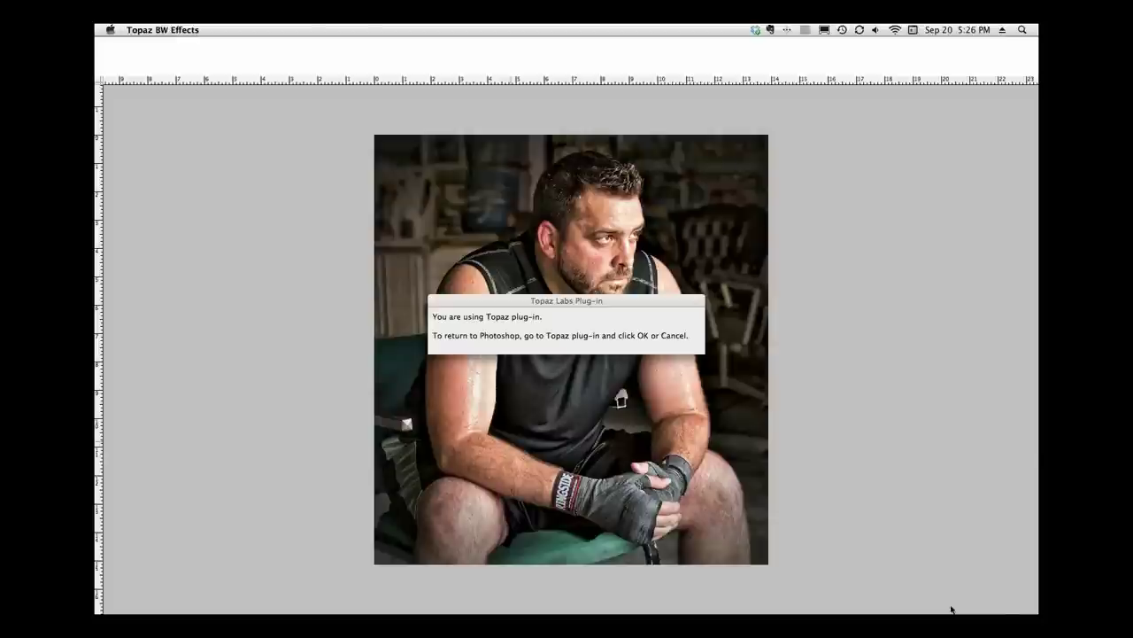
{"action": "mouse_move", "coordinate": [599, 585]}
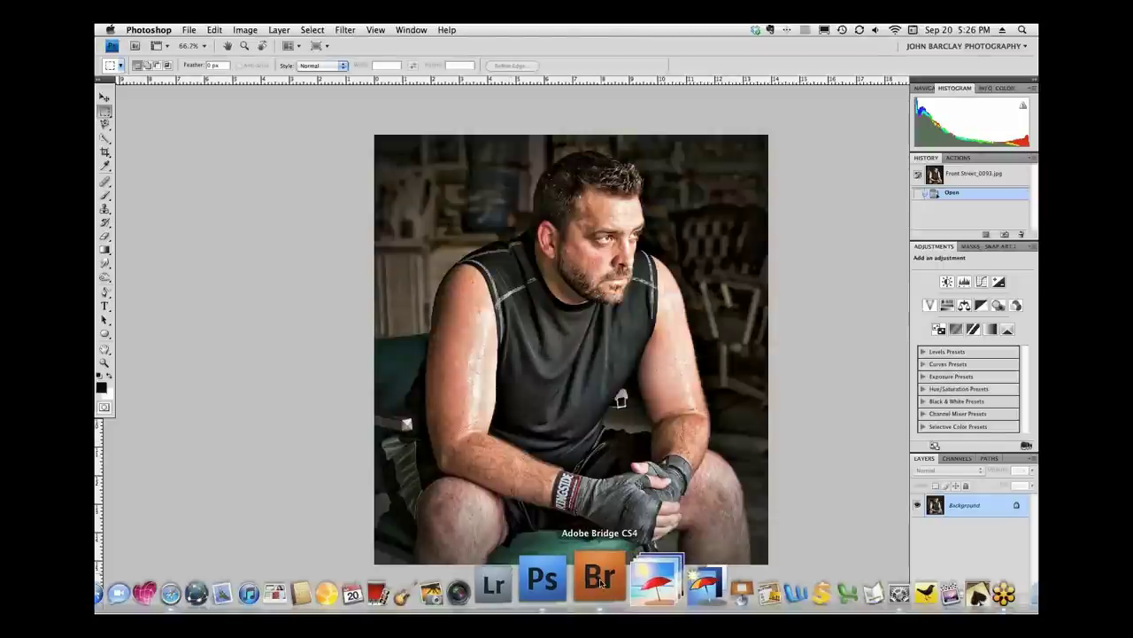
{"action": "left_click", "coordinate": [601, 582]}
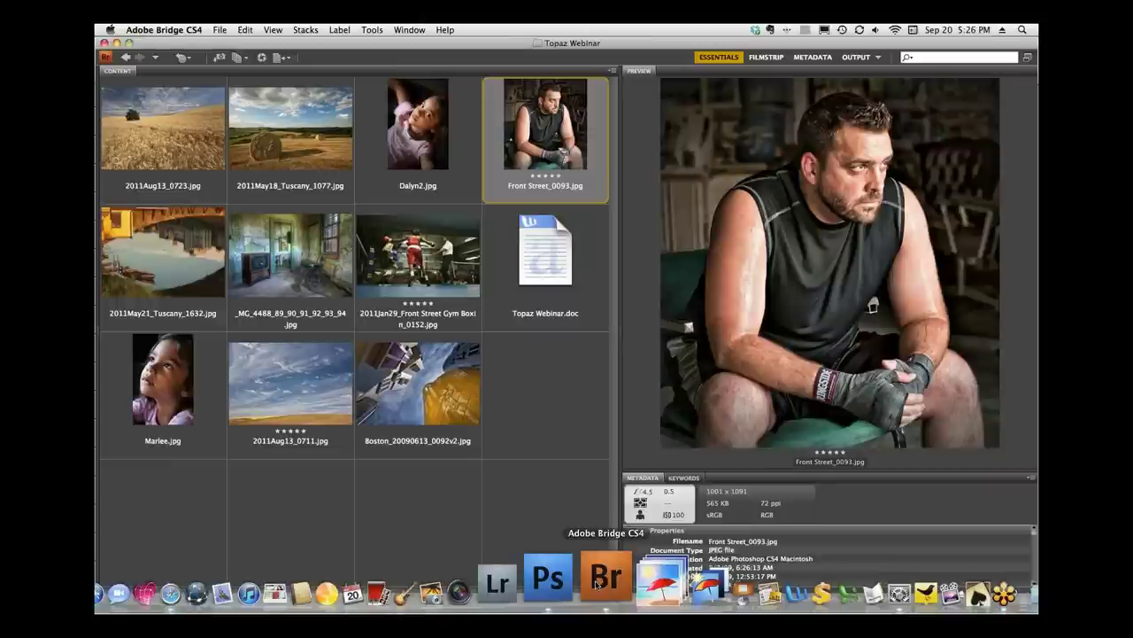
- Select 2011May21_Tuscany_1632.jpg in Bridge and open it in Photoshop
{"action": "left_click", "coordinate": [158, 254]}
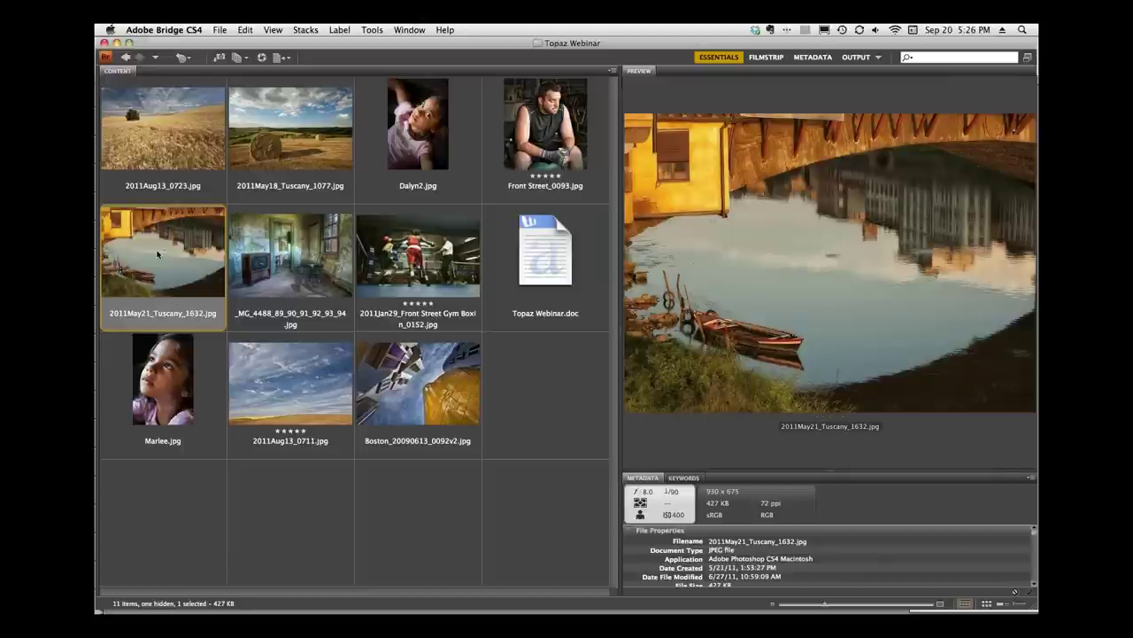
{"action": "double_click", "coordinate": [157, 254]}
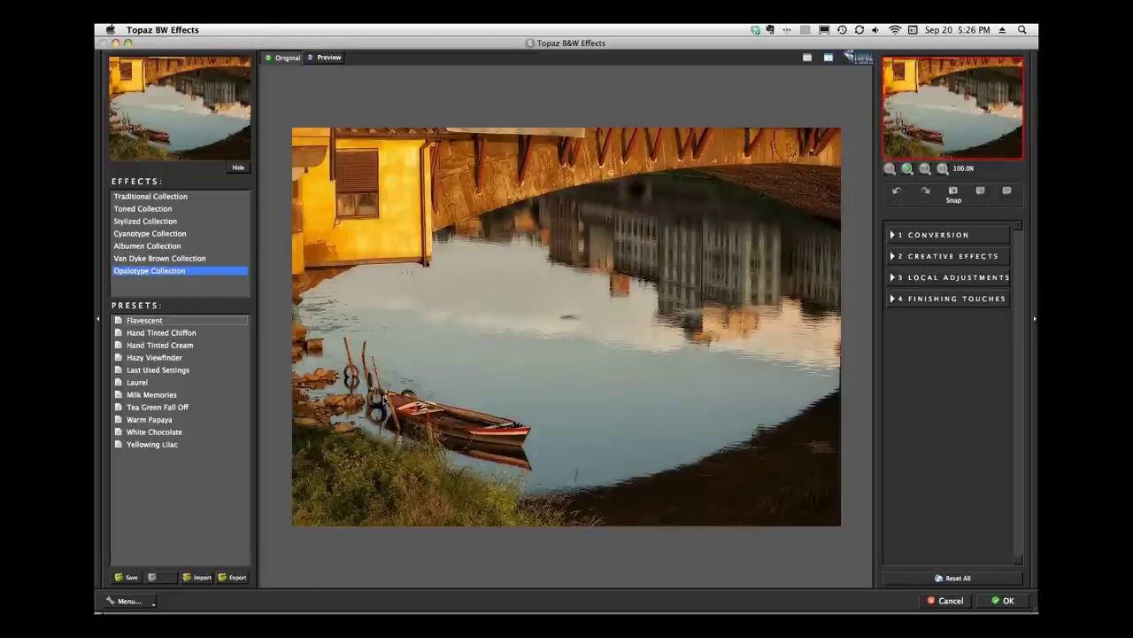
- Try the Flavescent, Traditional Classic with Grain and Warm Tone I presets on the bridge photo
{"action": "left_click", "coordinate": [221, 319]}
{"action": "left_click", "coordinate": [139, 197]}
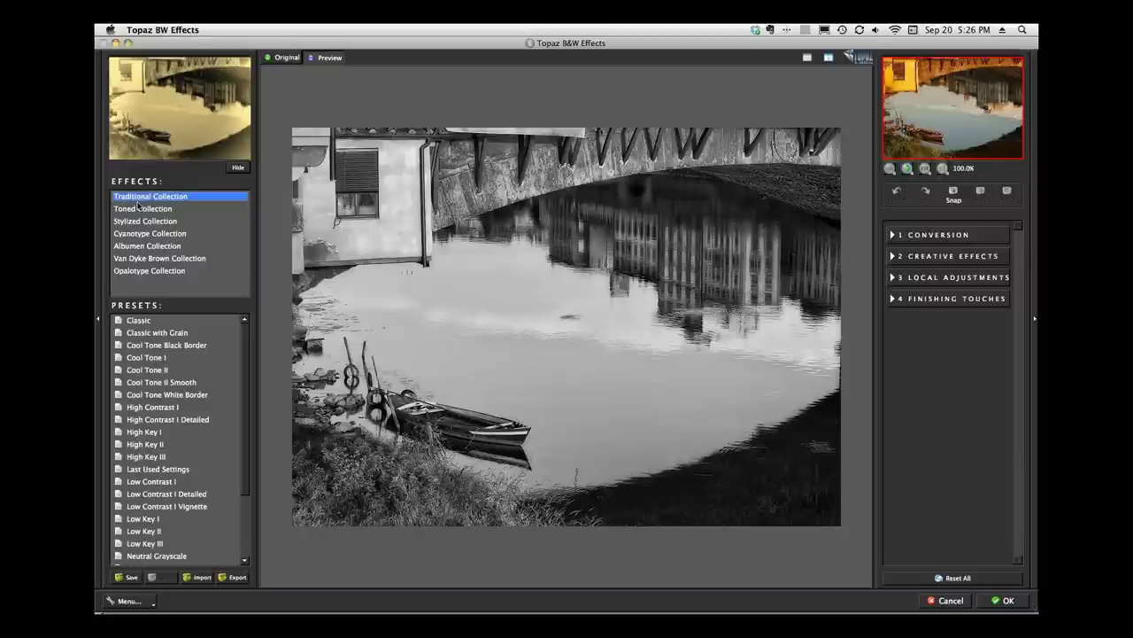
{"action": "left_click", "coordinate": [141, 331]}
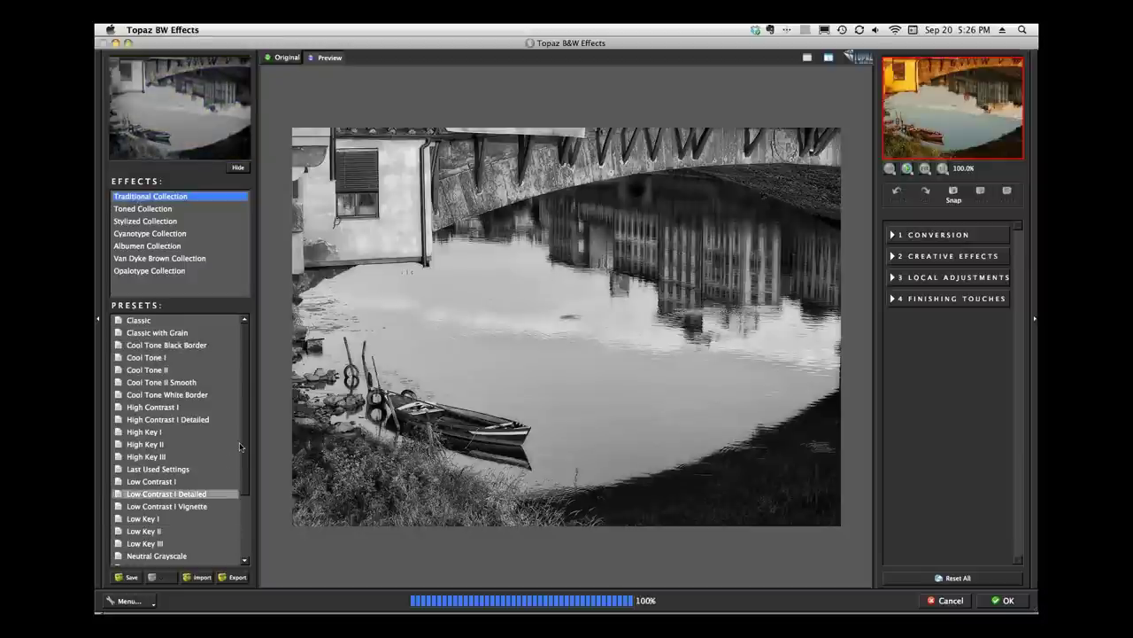
{"action": "scroll", "coordinate": [222, 521], "scroll_direction": "down", "scroll_amount": 5}
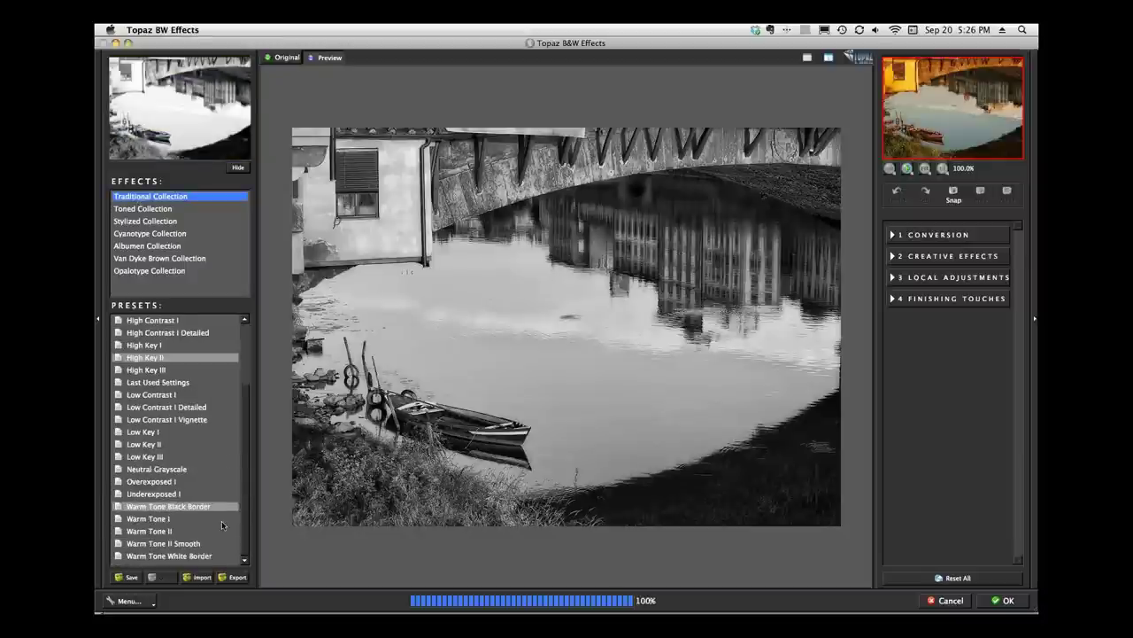
{"action": "left_click", "coordinate": [141, 519]}
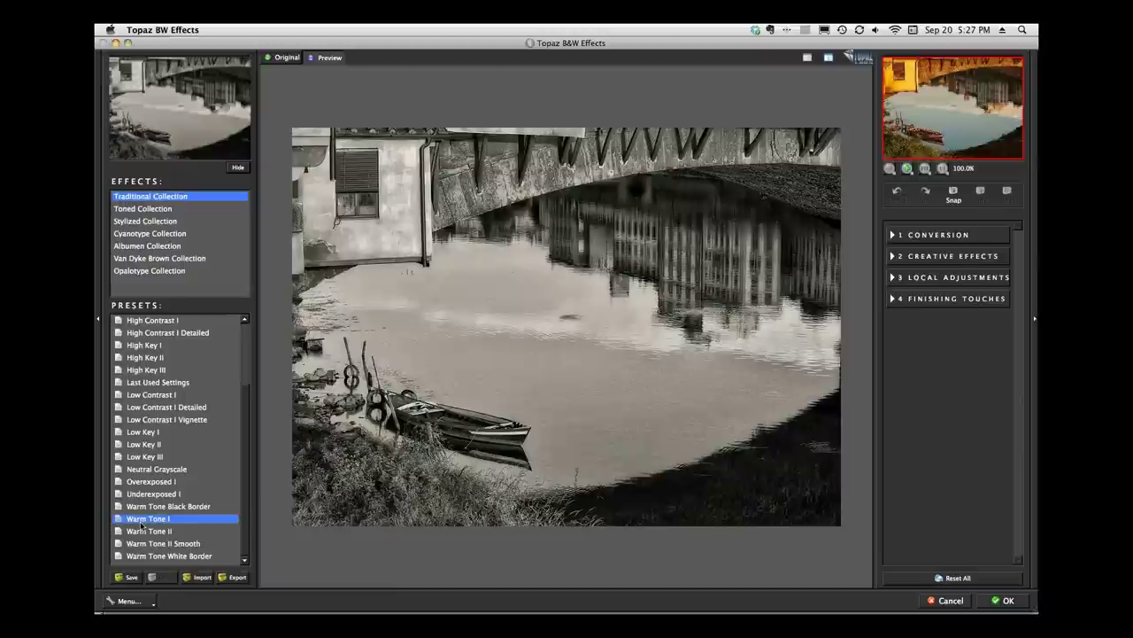
- Compare Van Dyke Brown Camel and Chamoisee Cyan Dynamic, then settle on Traditional Warm Tone I
{"action": "left_click", "coordinate": [137, 259]}
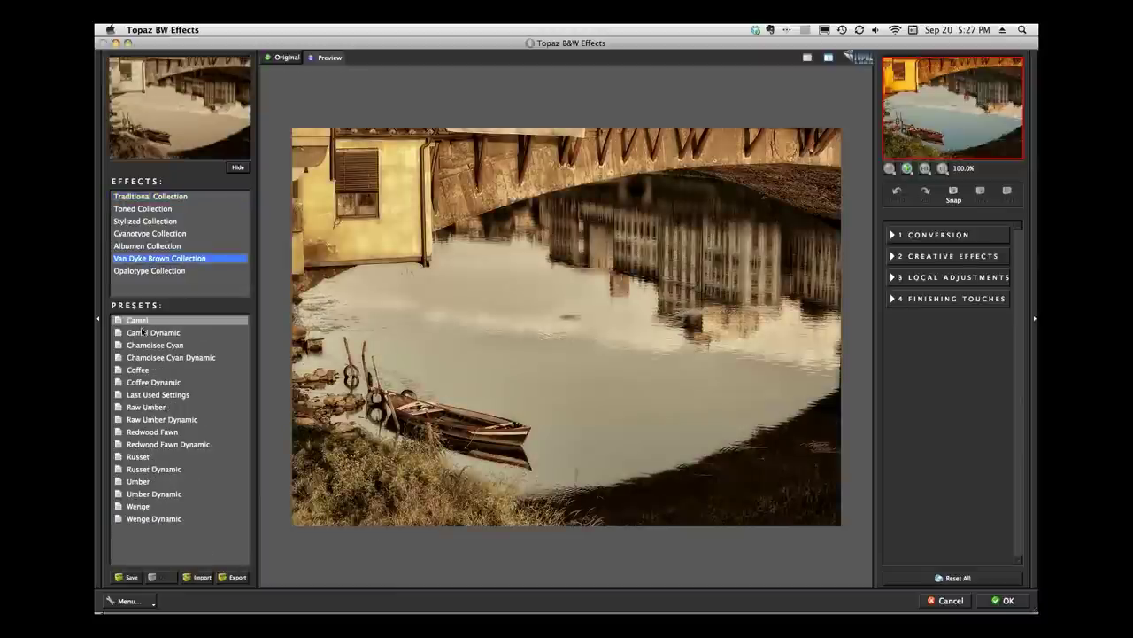
{"action": "left_click", "coordinate": [140, 322]}
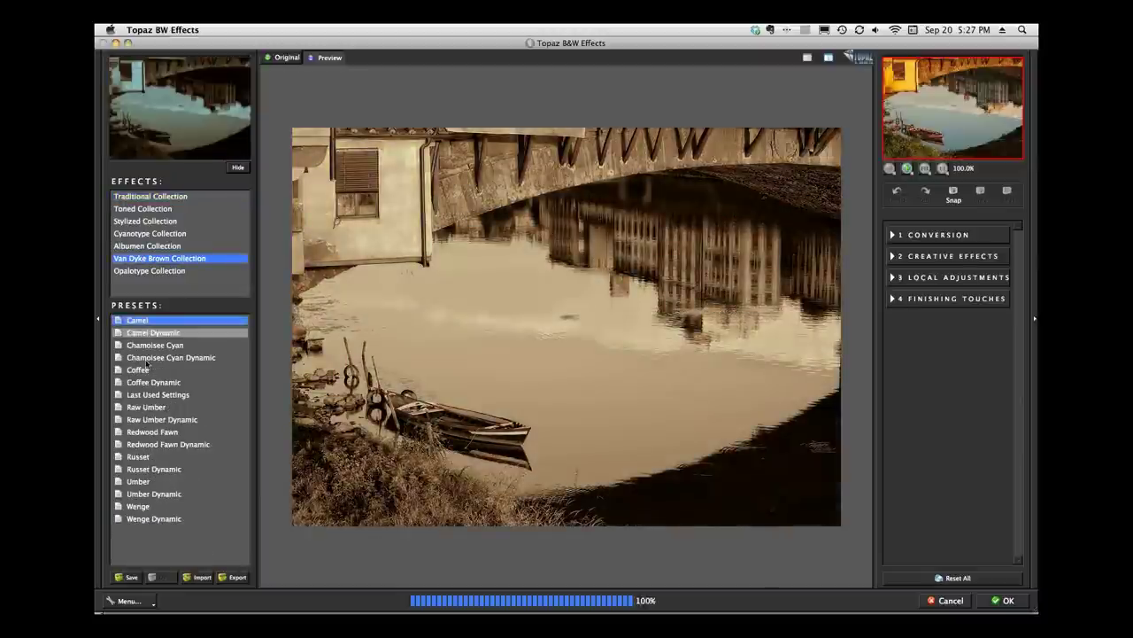
{"action": "left_click", "coordinate": [150, 357]}
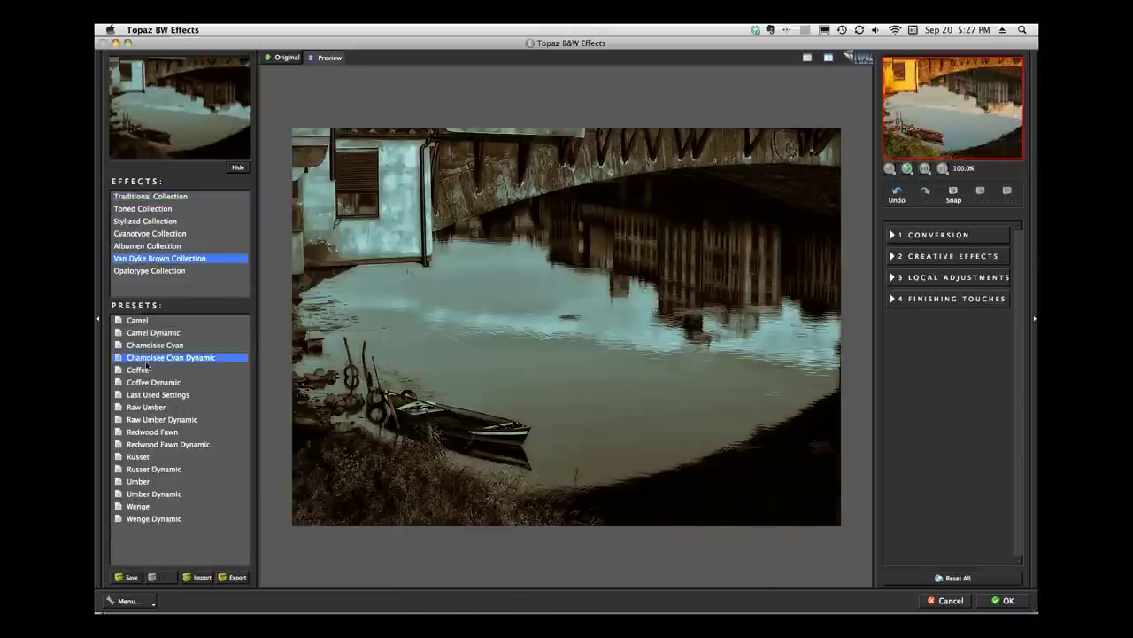
{"action": "left_click", "coordinate": [138, 323]}
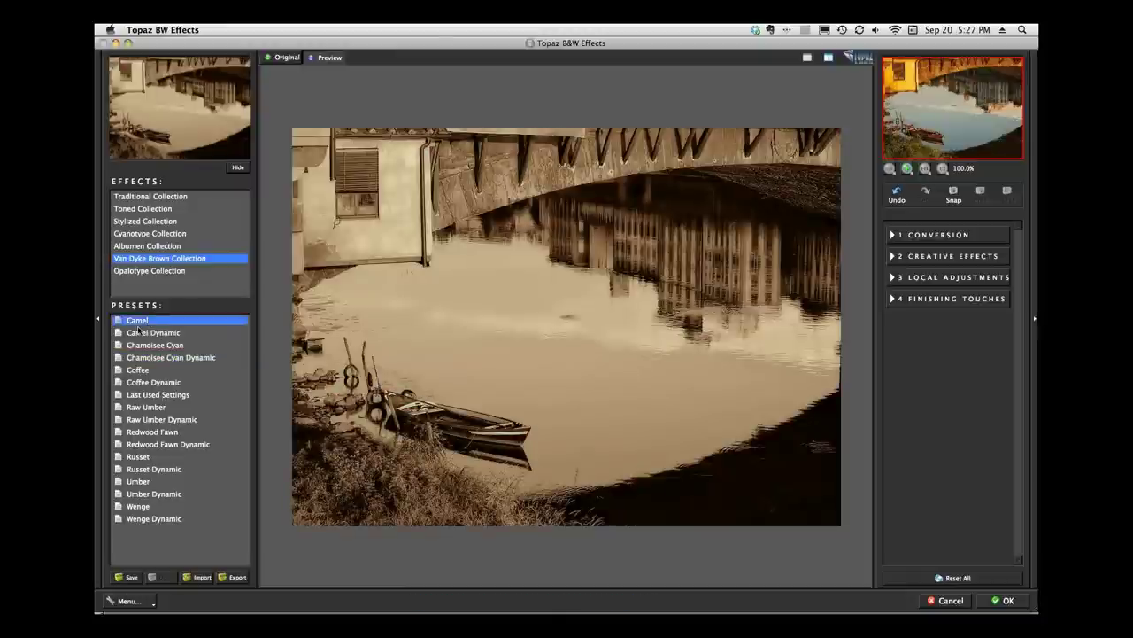
{"action": "left_click", "coordinate": [147, 196]}
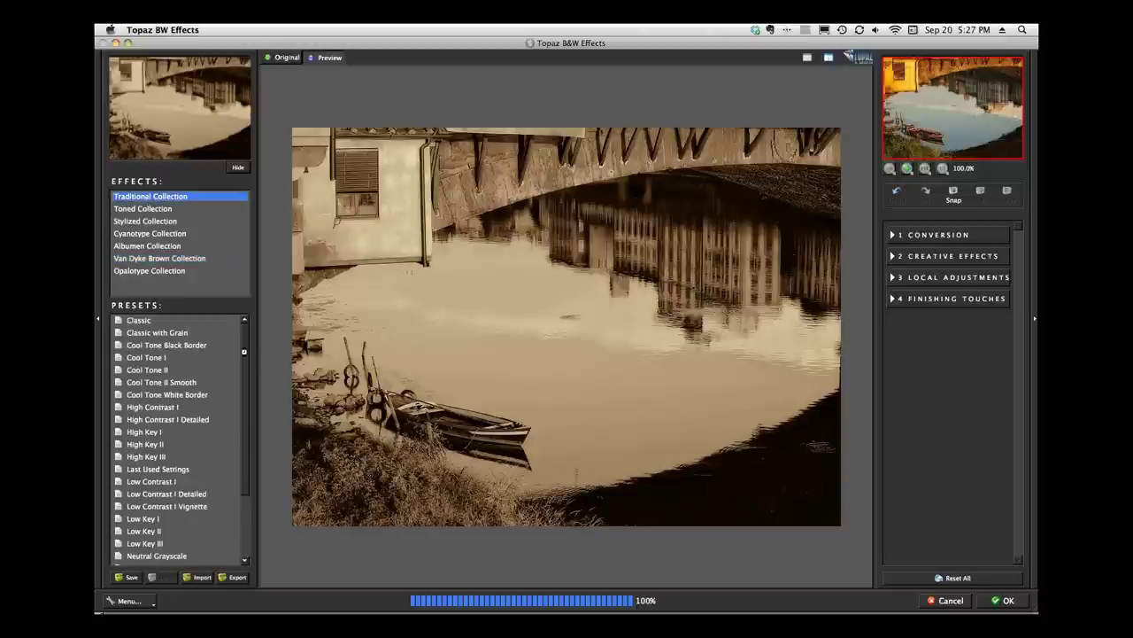
{"action": "scroll", "coordinate": [211, 466], "scroll_direction": "down", "scroll_amount": 5}
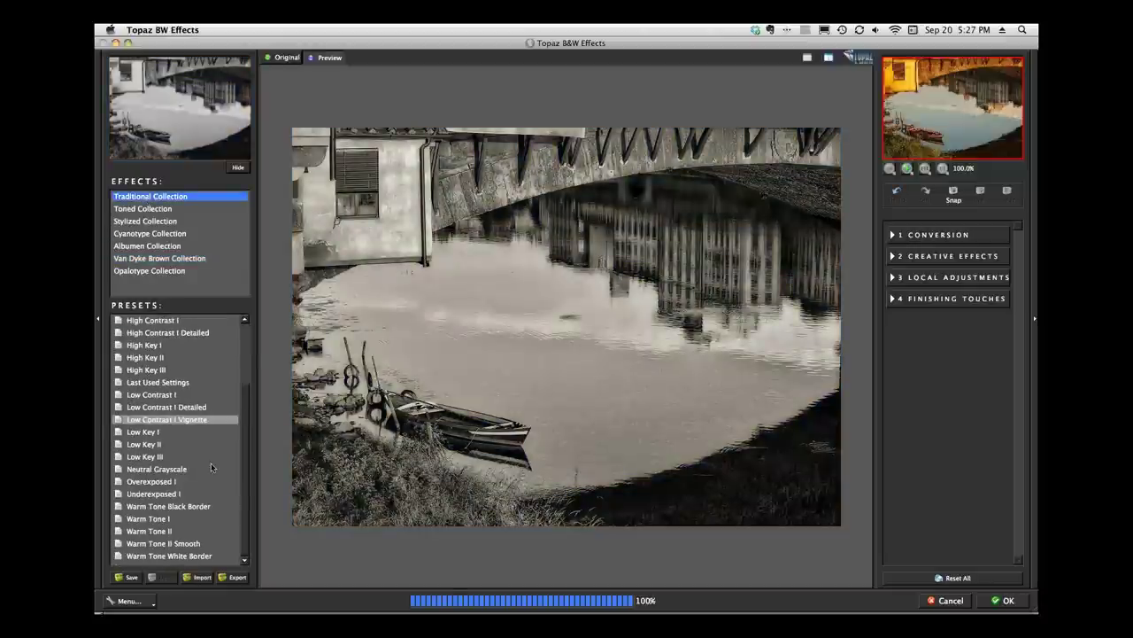
{"action": "left_click", "coordinate": [148, 519]}
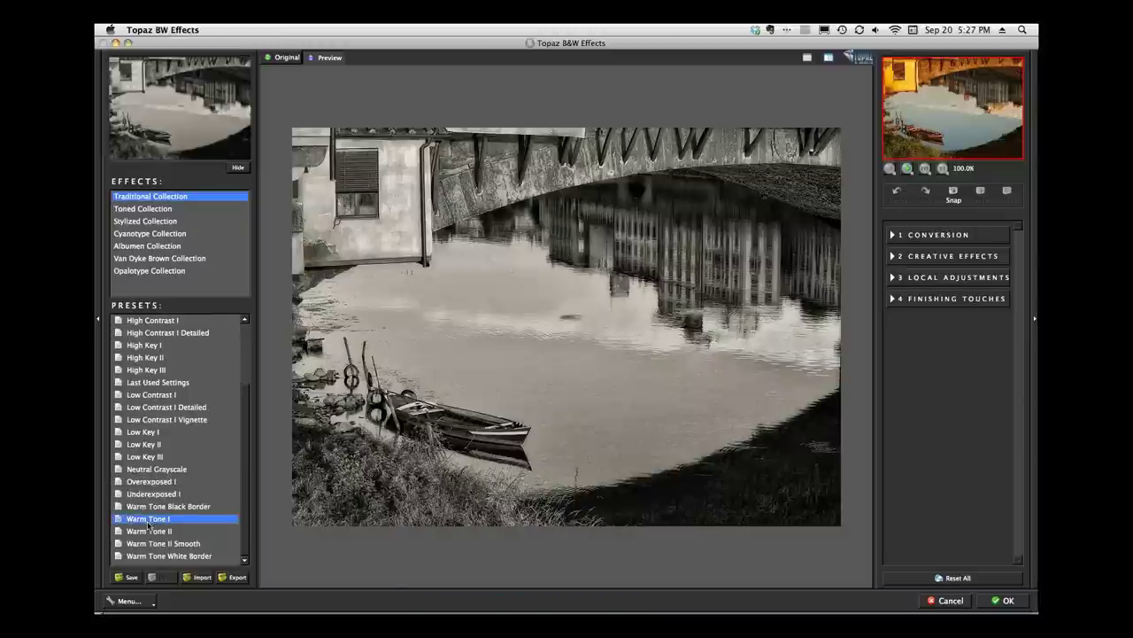
{"action": "left_click", "coordinate": [149, 530]}
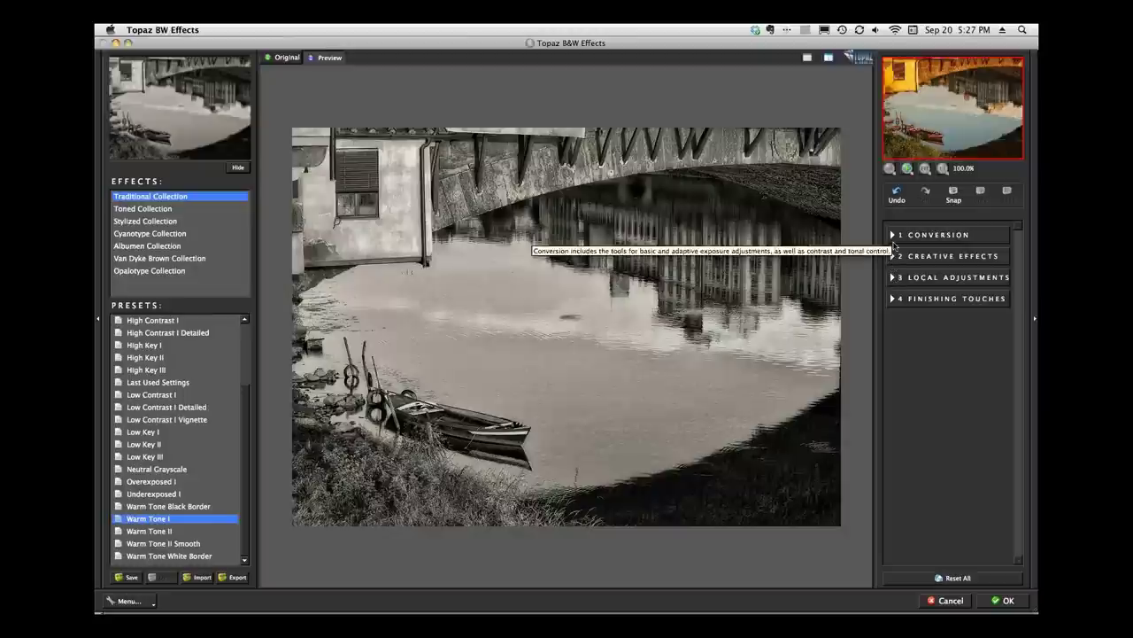
- Raise Adaptive Exposure Detail from 1.21 to 1.46, then add a white border in Finishing Touches
{"action": "left_click", "coordinate": [895, 241]}
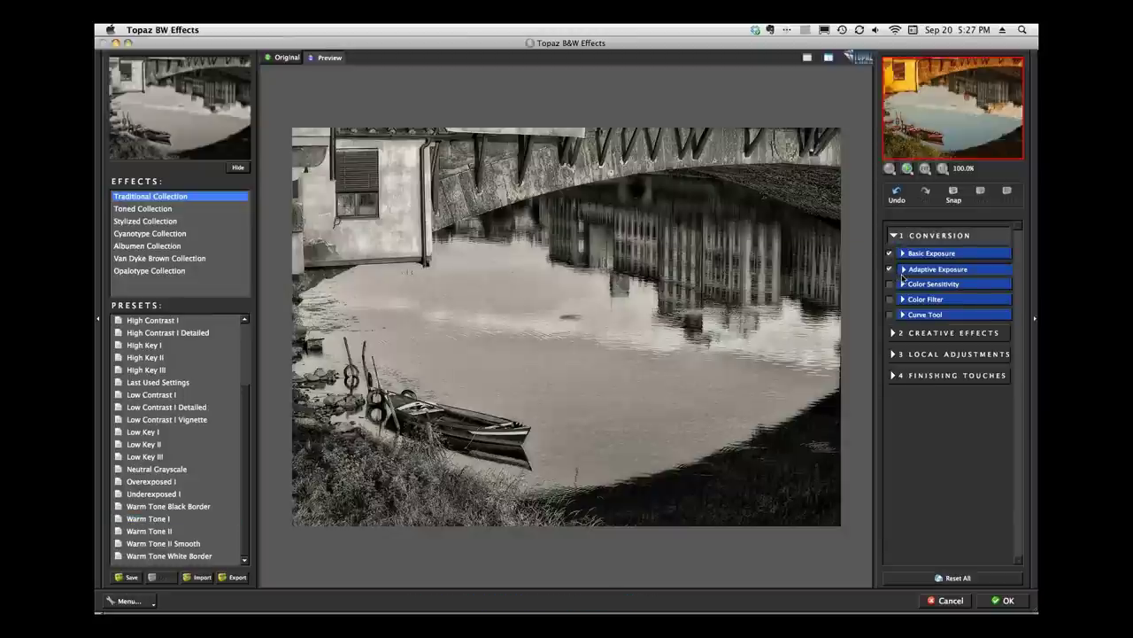
{"action": "left_click", "coordinate": [902, 271]}
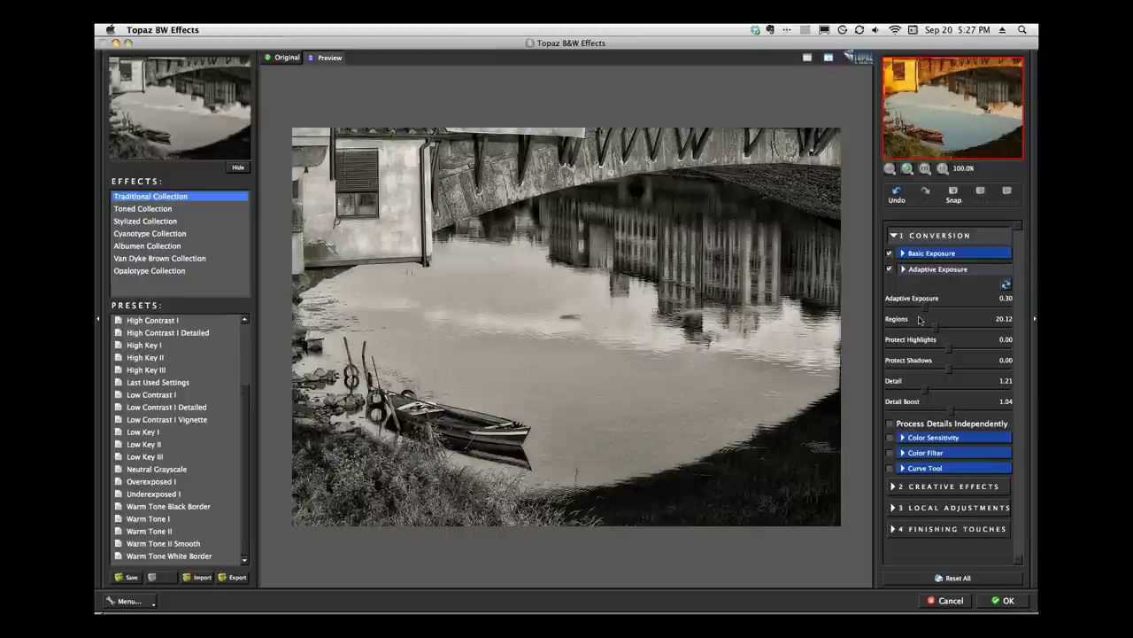
{"action": "left_click_drag", "start_coordinate": [926, 390], "coordinate": [930, 398]}
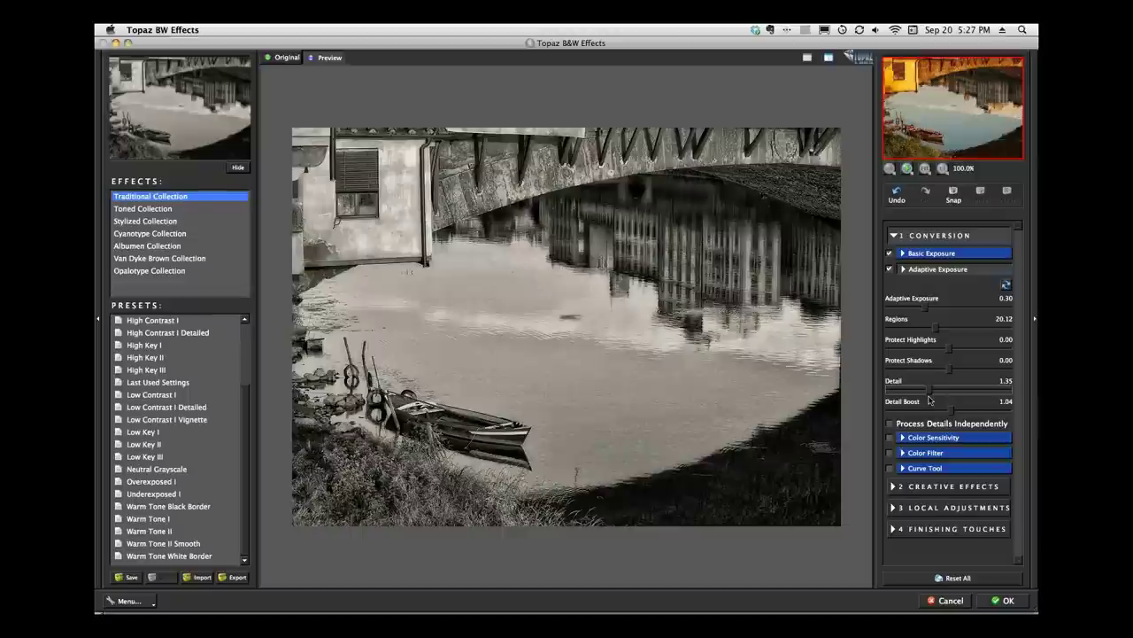
{"action": "left_click_drag", "start_coordinate": [929, 400], "coordinate": [934, 398]}
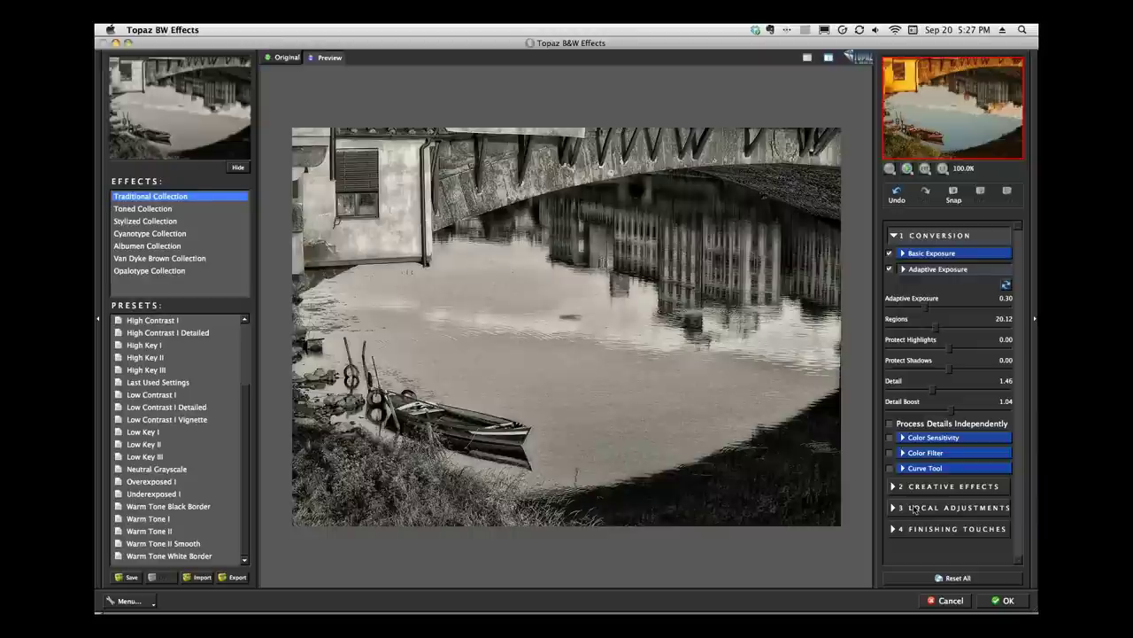
{"action": "left_click", "coordinate": [921, 529]}
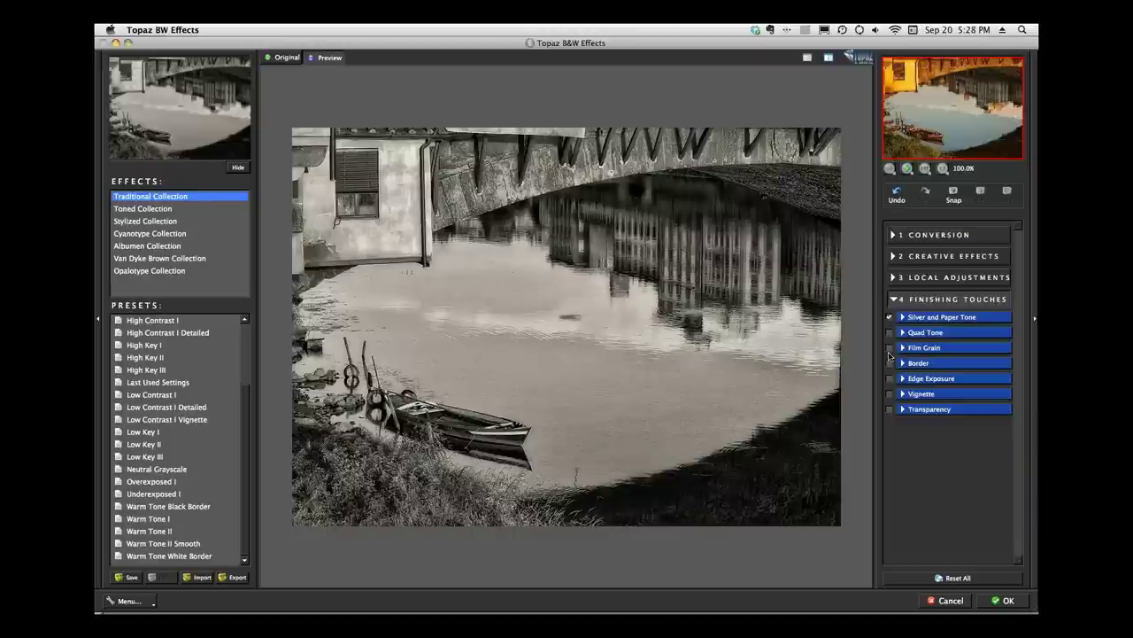
{"action": "left_click", "coordinate": [894, 280]}
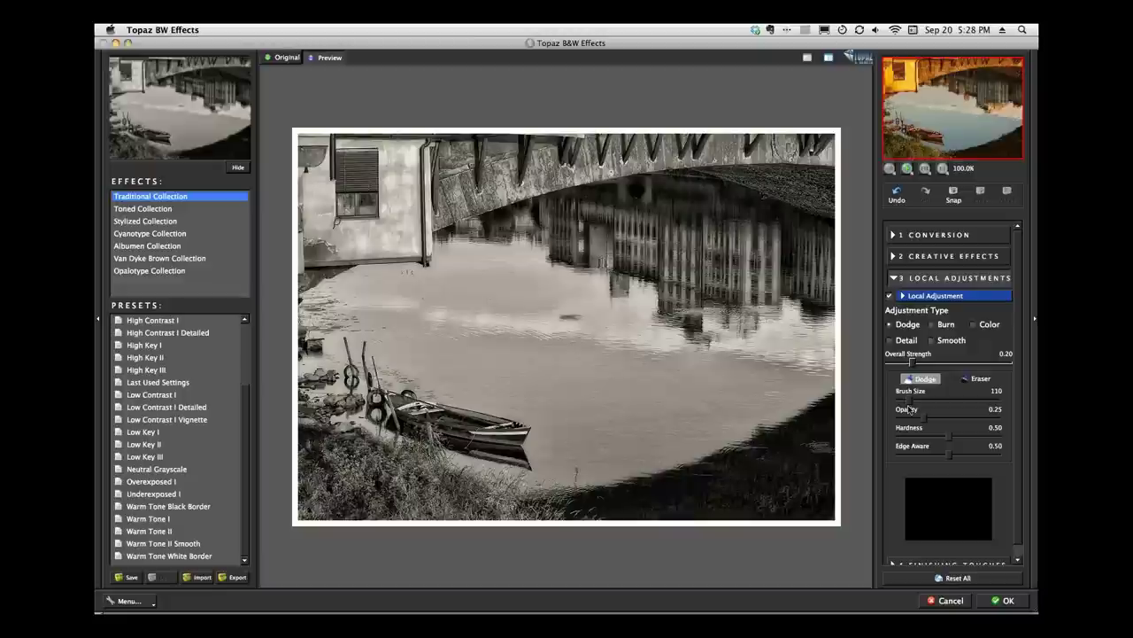
{"action": "mouse_move", "coordinate": [800, 464]}
{"action": "left_mouse_down"}
{"action": "mouse_move", "coordinate": [739, 466]}
{"action": "mouse_move", "coordinate": [619, 504]}
{"action": "left_mouse_up"}
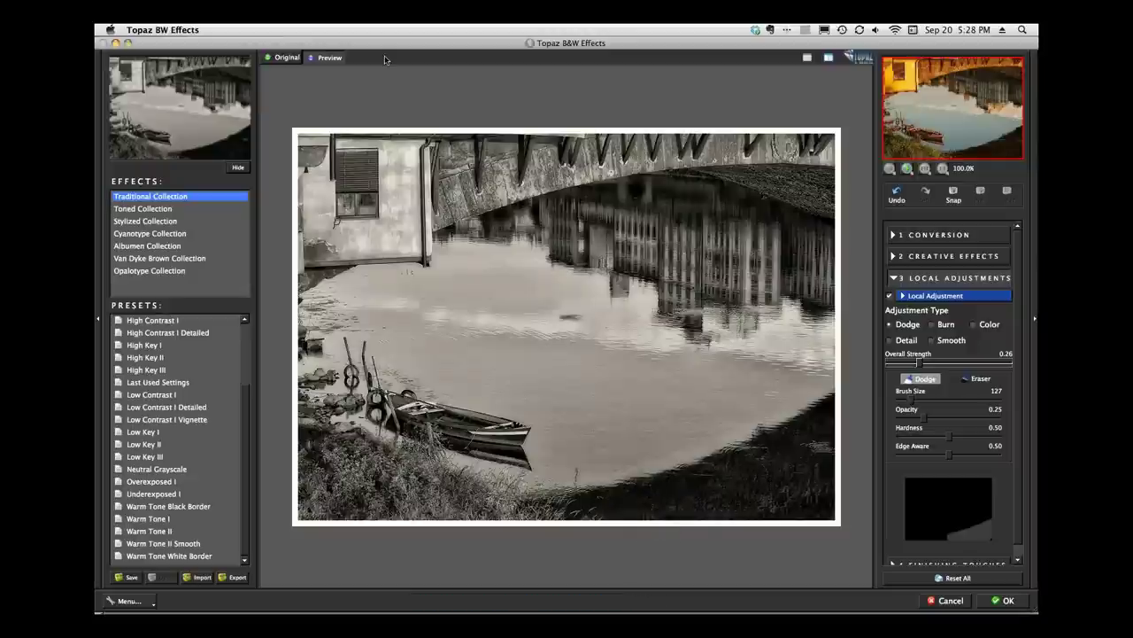
{"action": "left_click", "coordinate": [283, 65]}
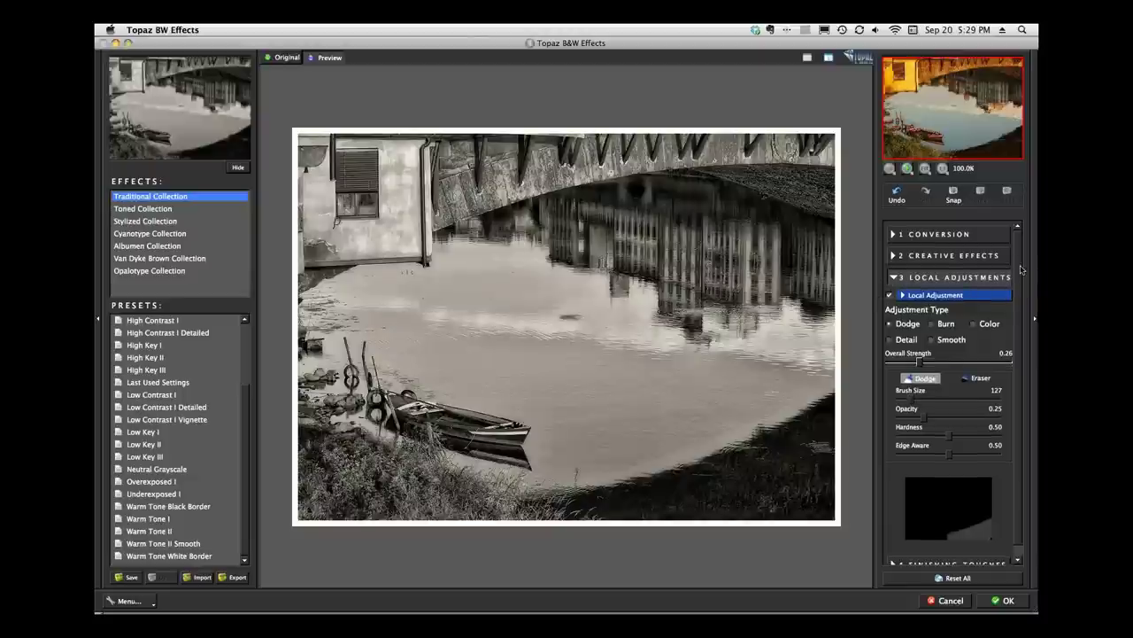
{"action": "scroll", "coordinate": [1023, 390], "scroll_direction": "down", "scroll_amount": 1}
- Enable Finishing Touches Transparency at 0.27 overall, then cancel out of the plug-in
{"action": "left_click", "coordinate": [896, 266]}
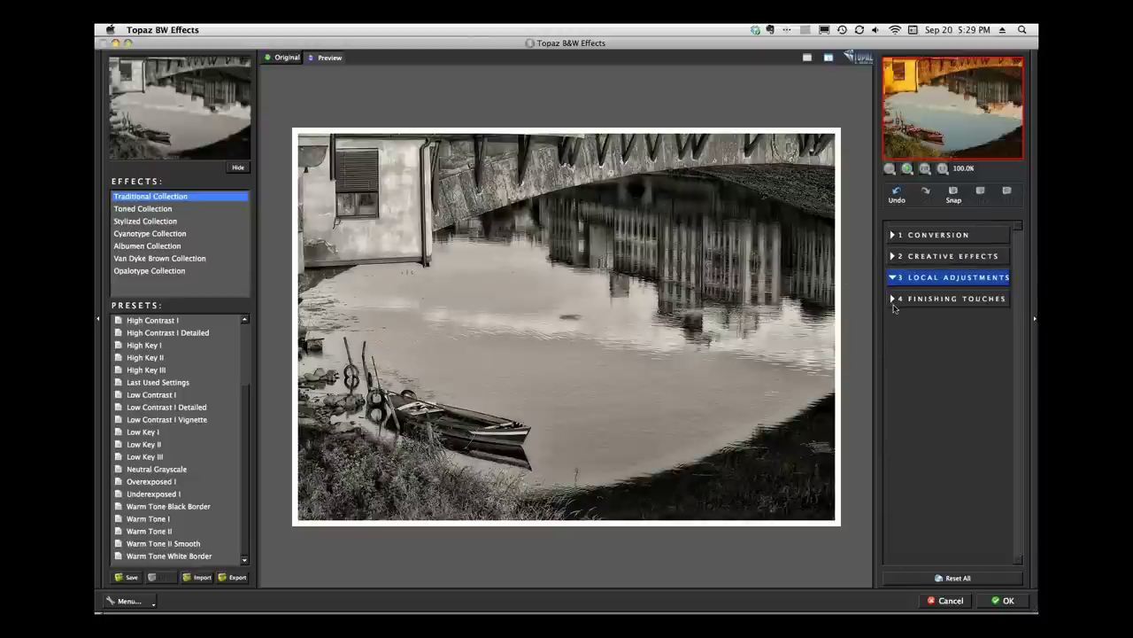
{"action": "left_click", "coordinate": [897, 304]}
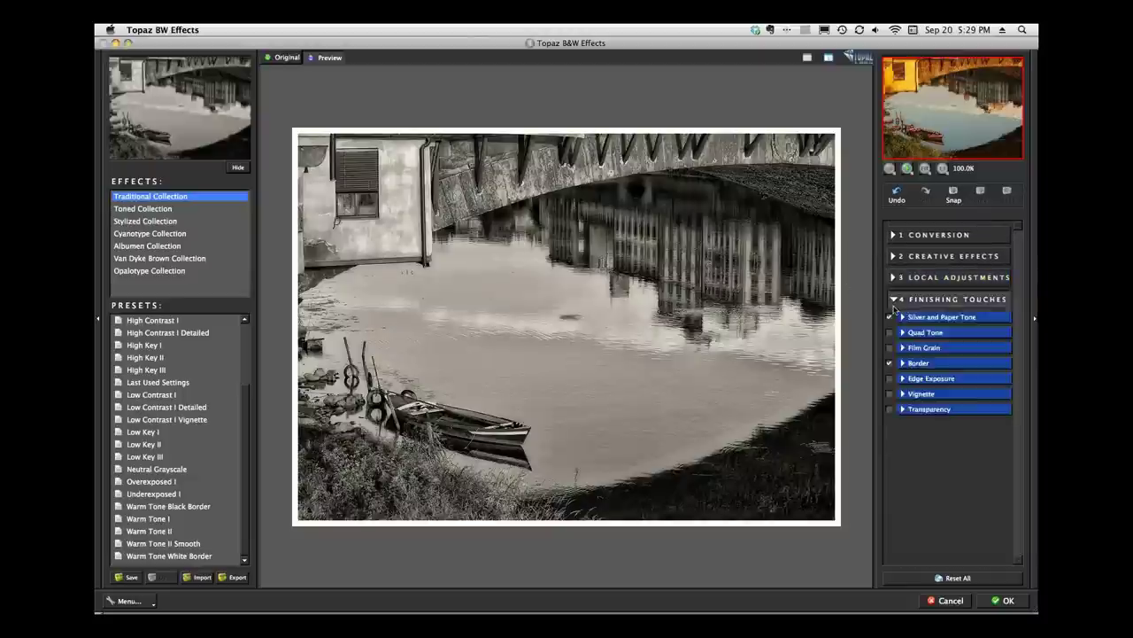
{"action": "left_click", "coordinate": [890, 409]}
{"action": "left_click", "coordinate": [902, 409]}
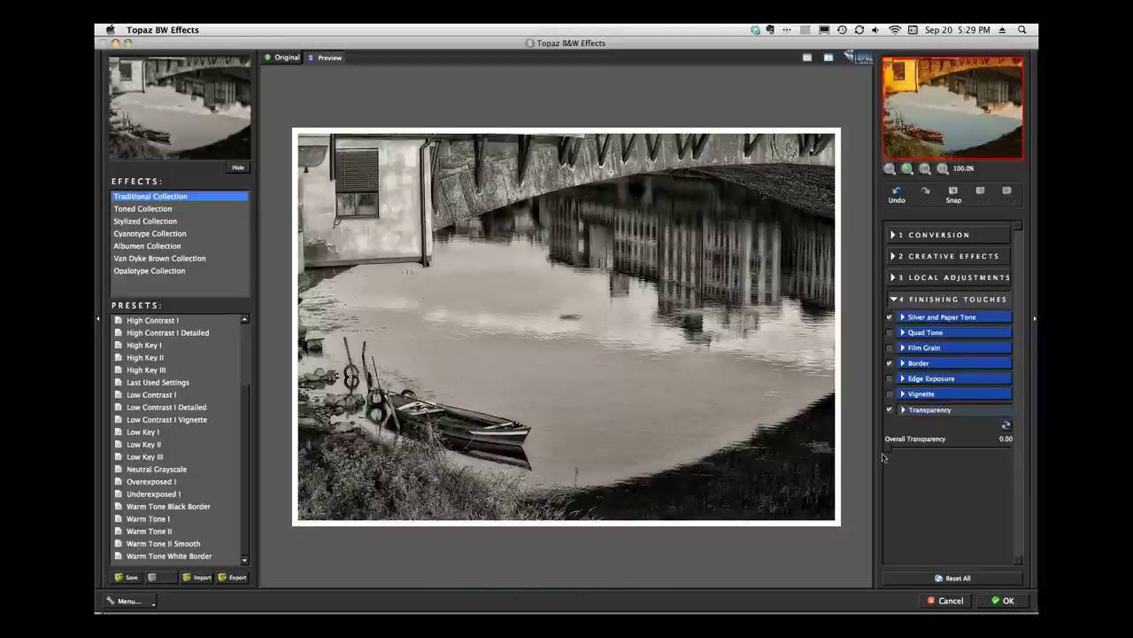
{"action": "left_click", "coordinate": [948, 458]}
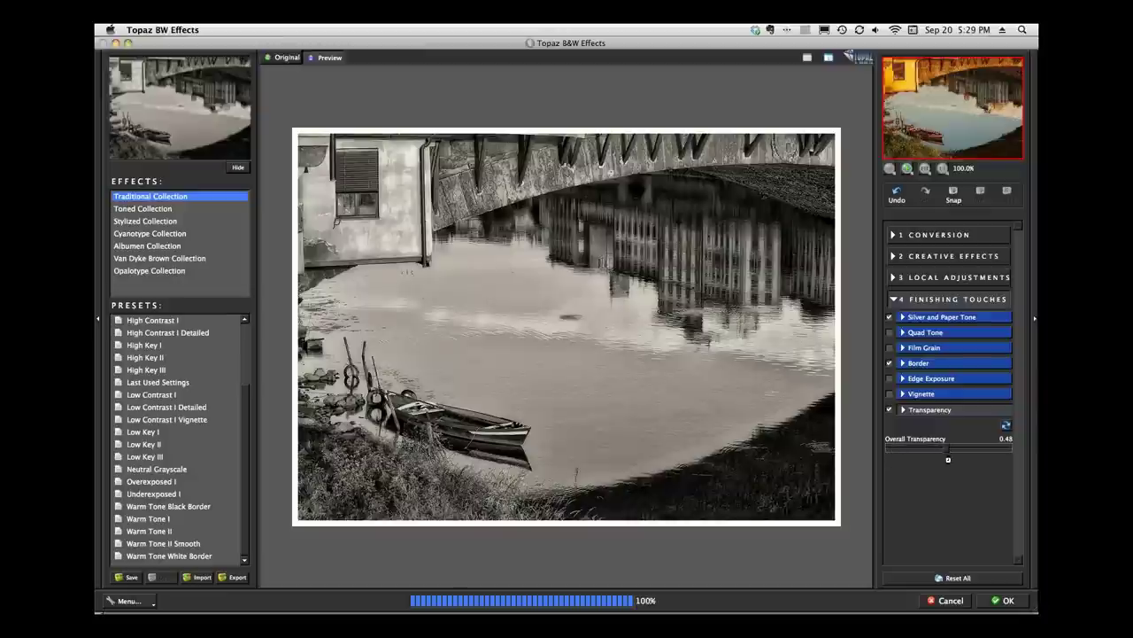
{"action": "left_click_drag", "start_coordinate": [947, 458], "coordinate": [924, 457]}
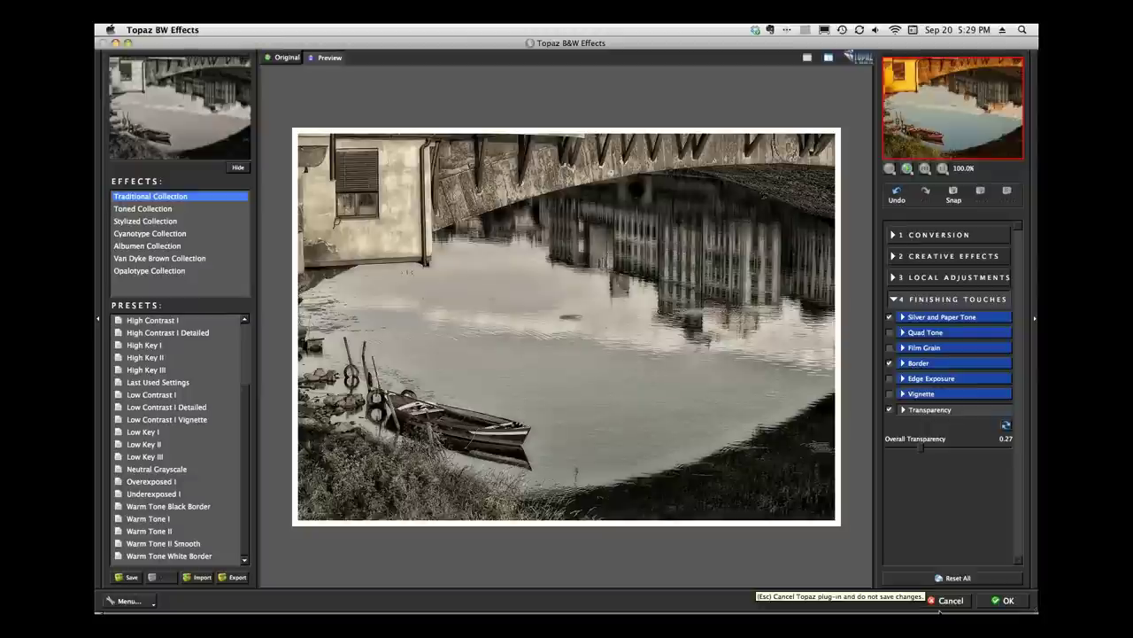
{"action": "left_click", "coordinate": [940, 609]}
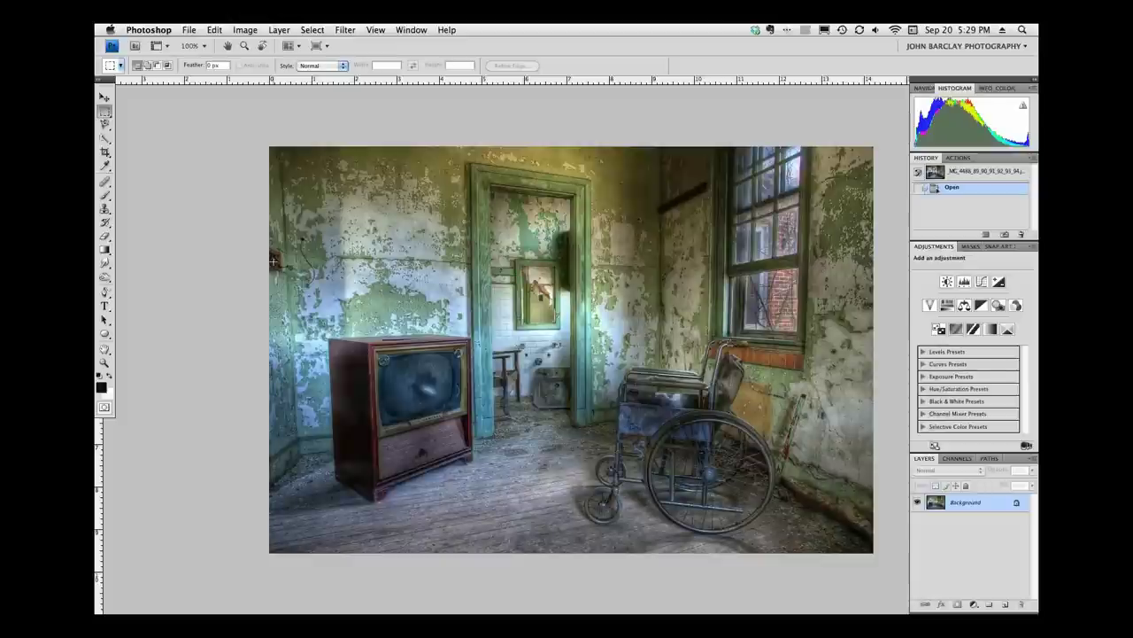
- Launch Filter > Topaz Labs > Topaz BW Effects on the derelict-room wheelchair photo
{"action": "left_click", "coordinate": [345, 29]}
{"action": "mouse_move", "coordinate": [399, 431]}
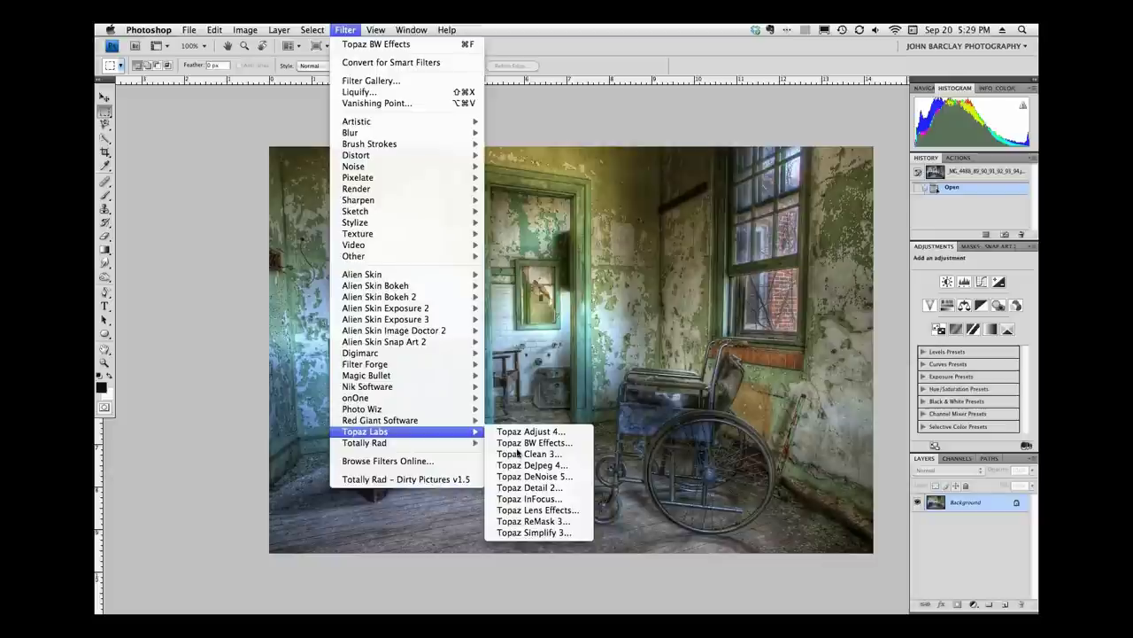
{"action": "left_click", "coordinate": [531, 442]}
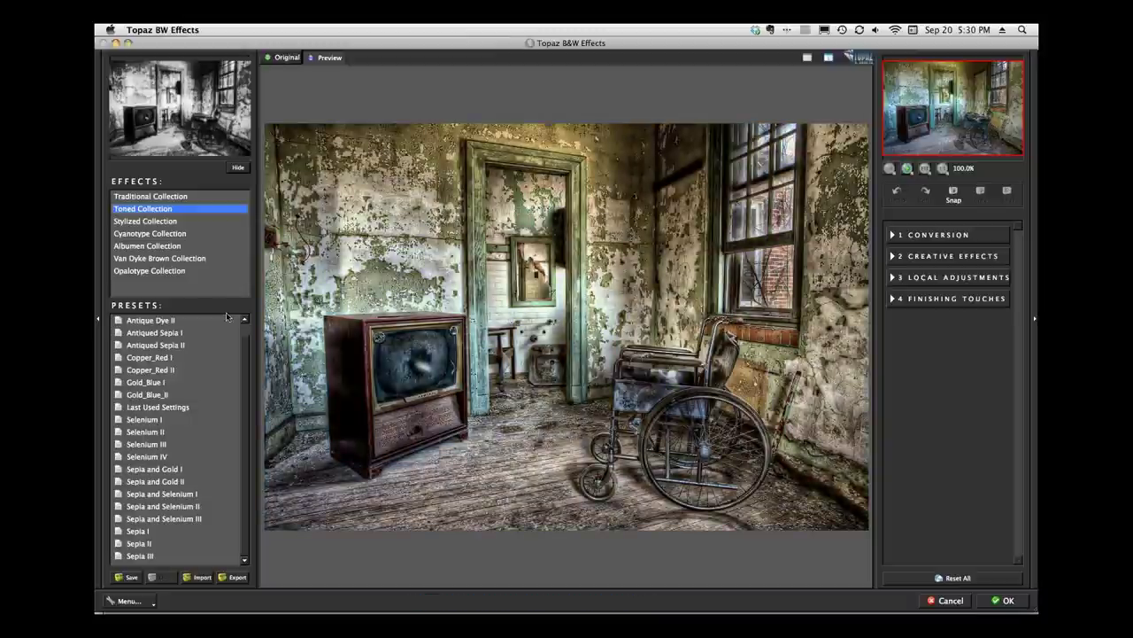
- Apply the Toned Sepia I preset and raise Adaptive Exposure to 0.47 with higher Regions
{"action": "left_click", "coordinate": [137, 530]}
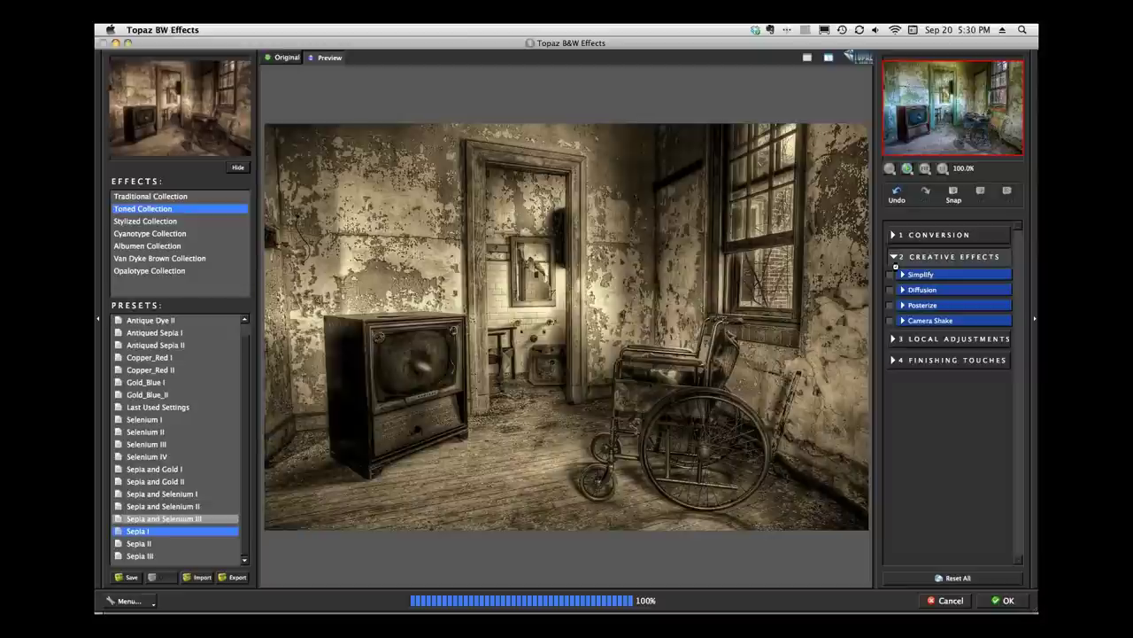
{"action": "left_click", "coordinate": [894, 262]}
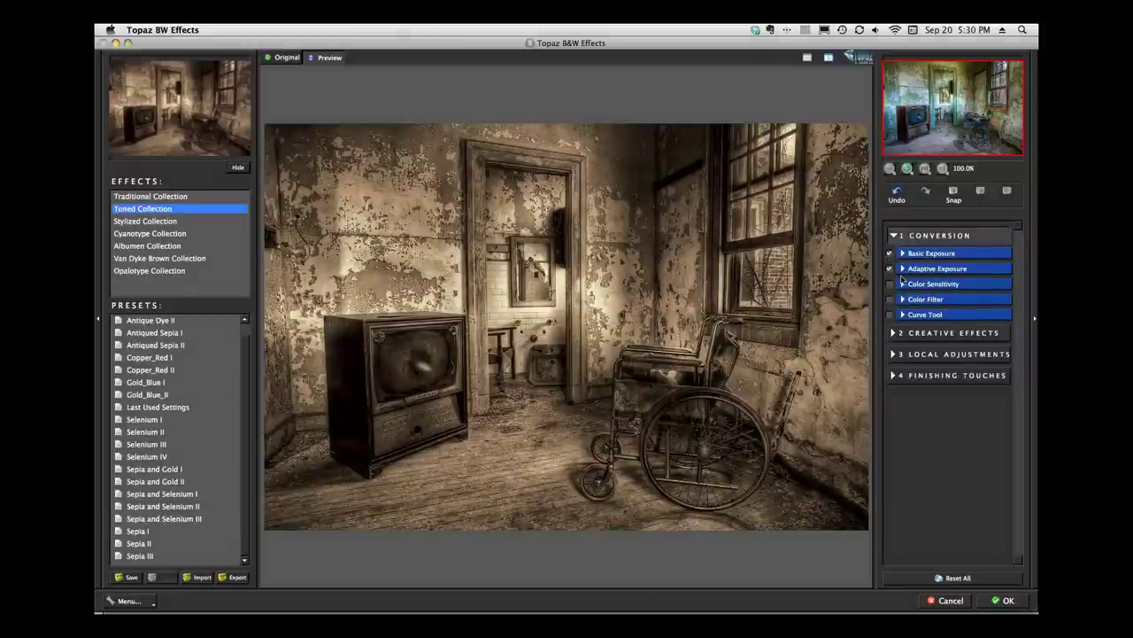
{"action": "left_click", "coordinate": [903, 268]}
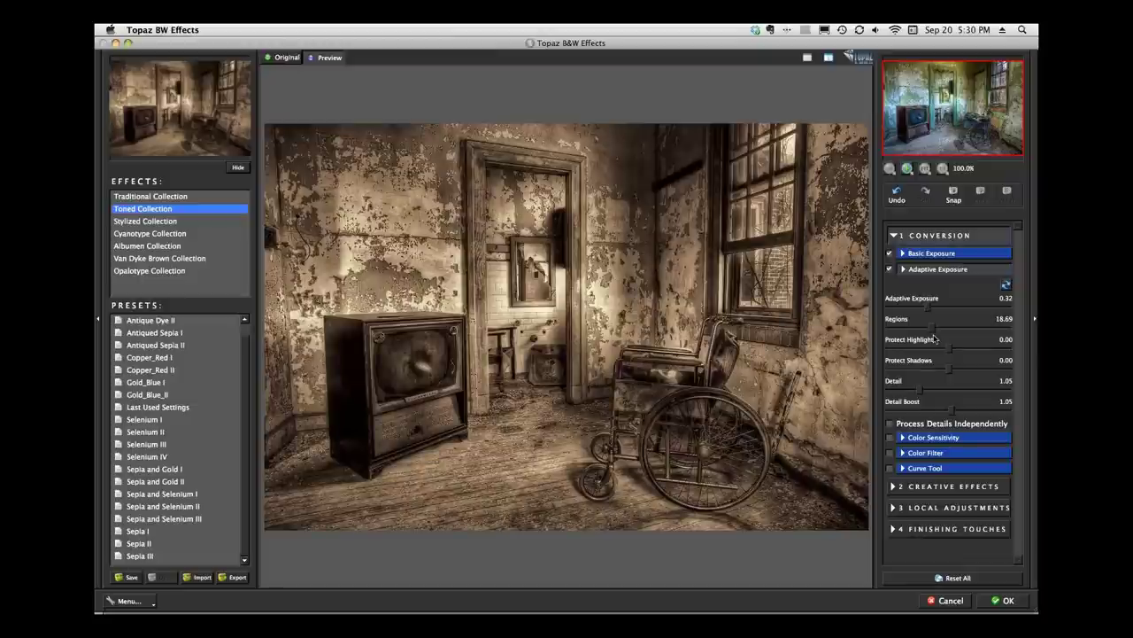
{"action": "left_click_drag", "start_coordinate": [933, 327], "coordinate": [951, 326]}
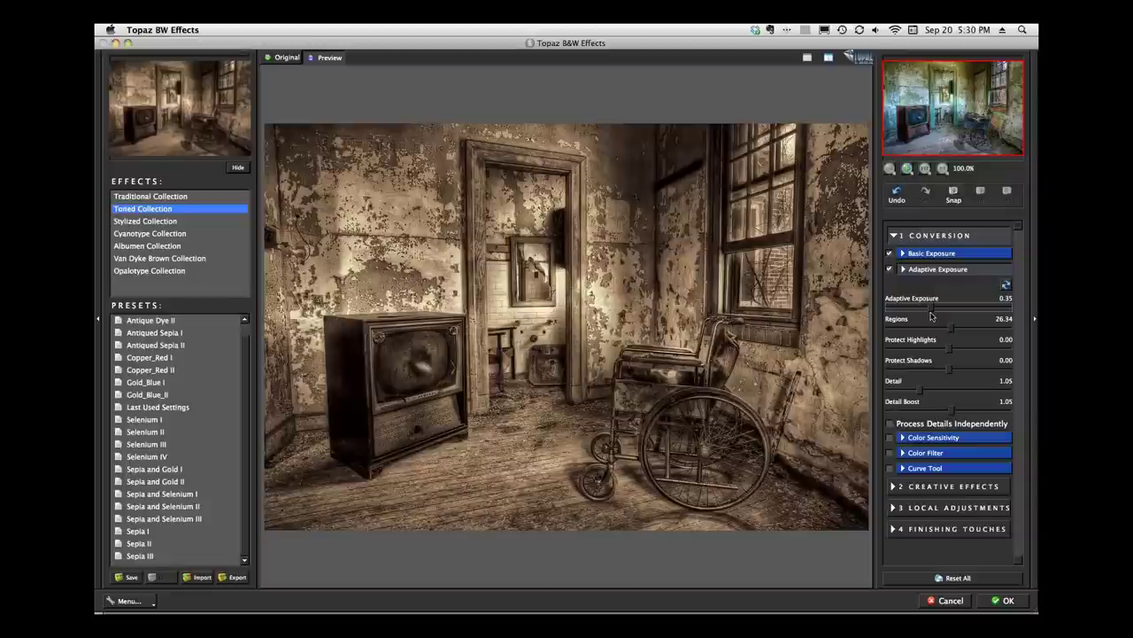
{"action": "left_click_drag", "start_coordinate": [930, 315], "coordinate": [971, 336]}
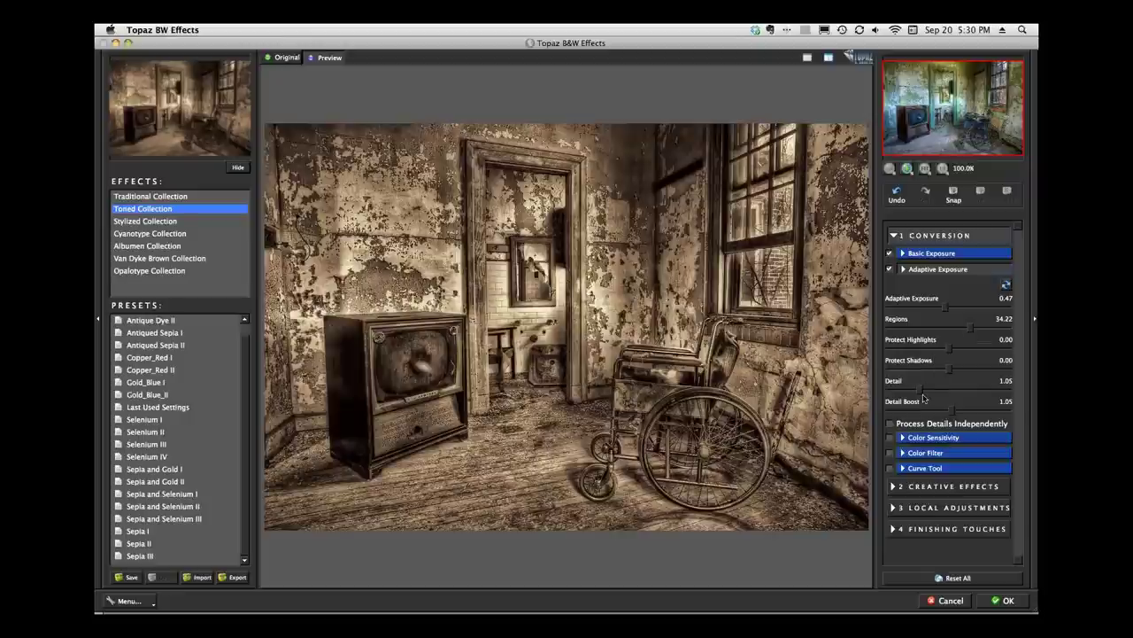
- Increase Detail to 2.71 and Detail Boost to 1.20
{"action": "left_click_drag", "start_coordinate": [923, 399], "coordinate": [936, 401]}
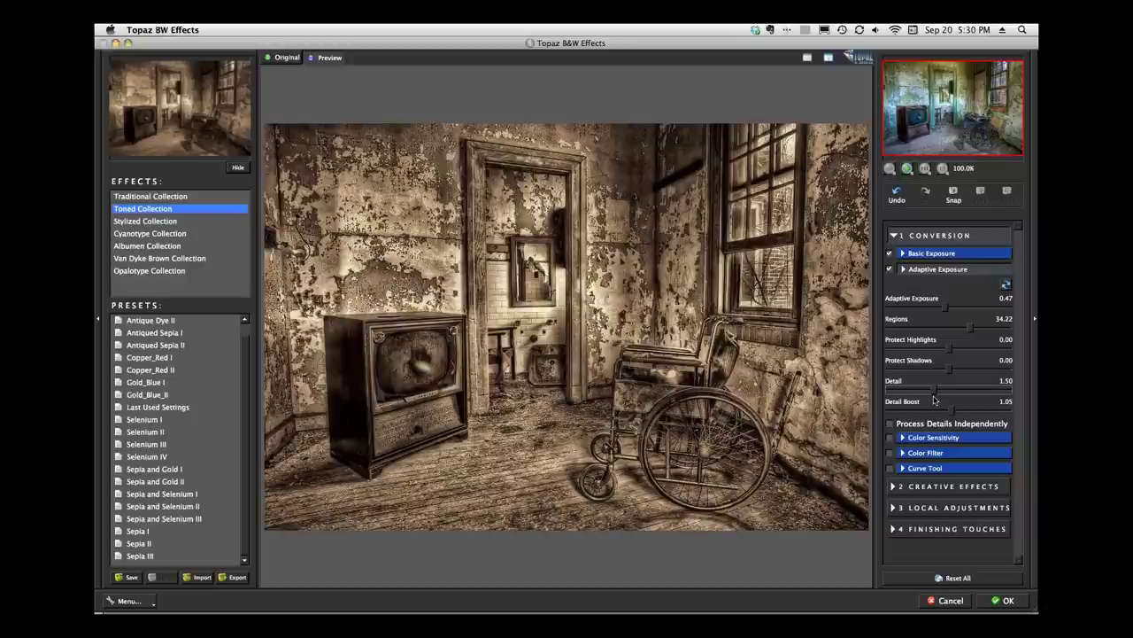
{"action": "left_click_drag", "start_coordinate": [934, 388], "coordinate": [971, 388]}
{"action": "left_click_drag", "start_coordinate": [953, 408], "coordinate": [962, 409]}
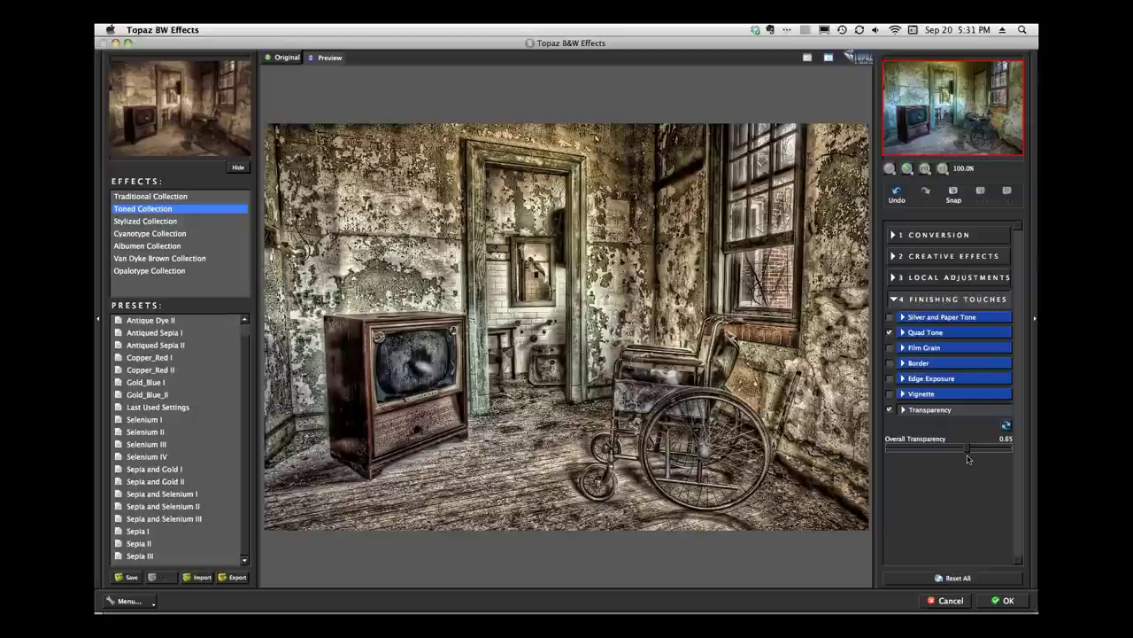
- Set Overall Transparency to 0.97 and view the processed Preview
{"action": "left_click_drag", "start_coordinate": [968, 457], "coordinate": [1008, 451]}
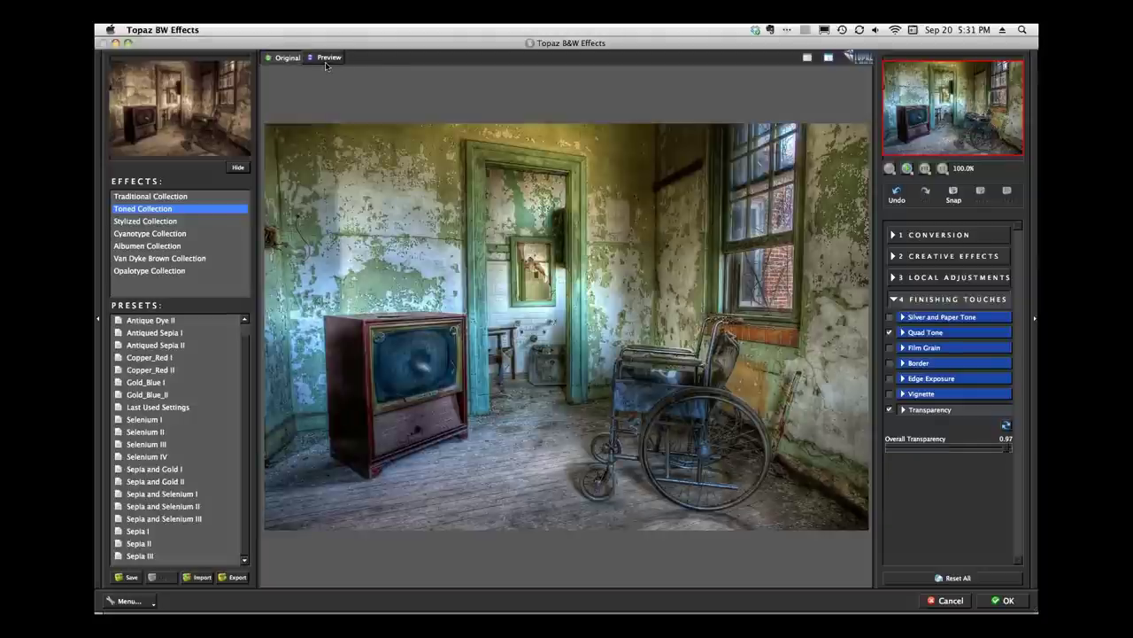
{"action": "left_click", "coordinate": [326, 63]}
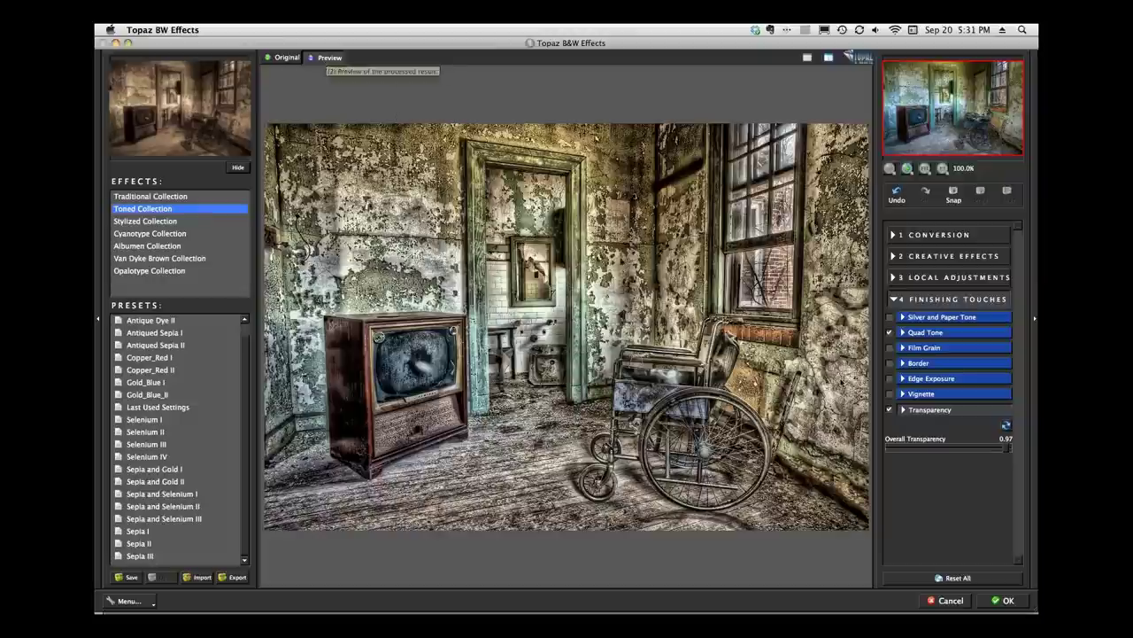
- Close the plug-in, pick the boxing photo in Adobe Bridge, and launch Topaz BW Effects on it
{"action": "left_click", "coordinate": [953, 604]}
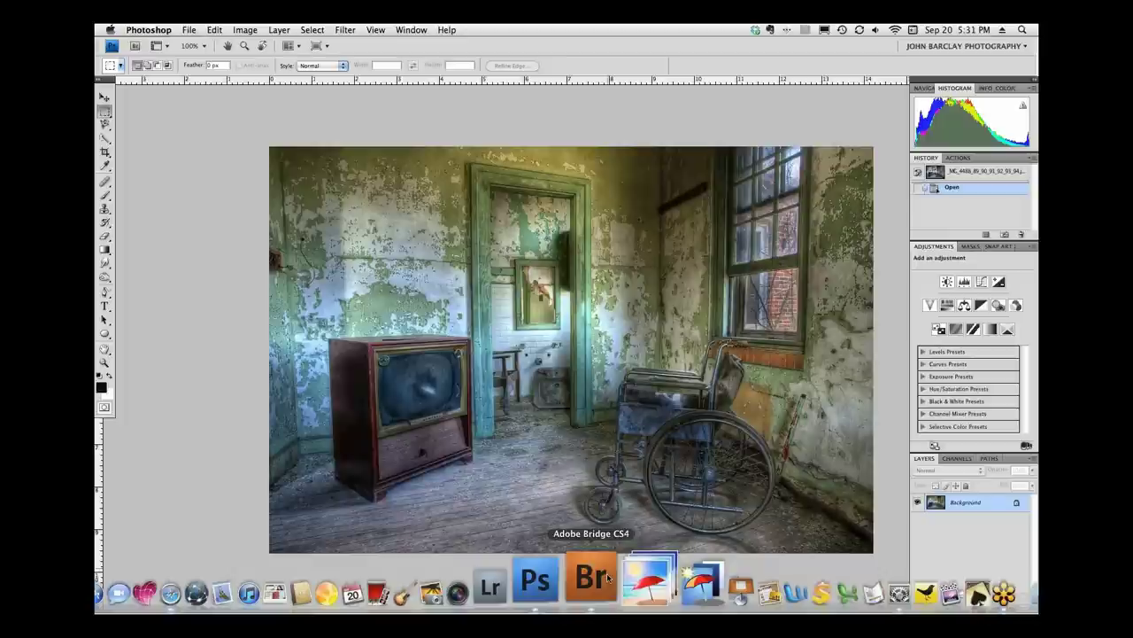
{"action": "left_click", "coordinate": [591, 578]}
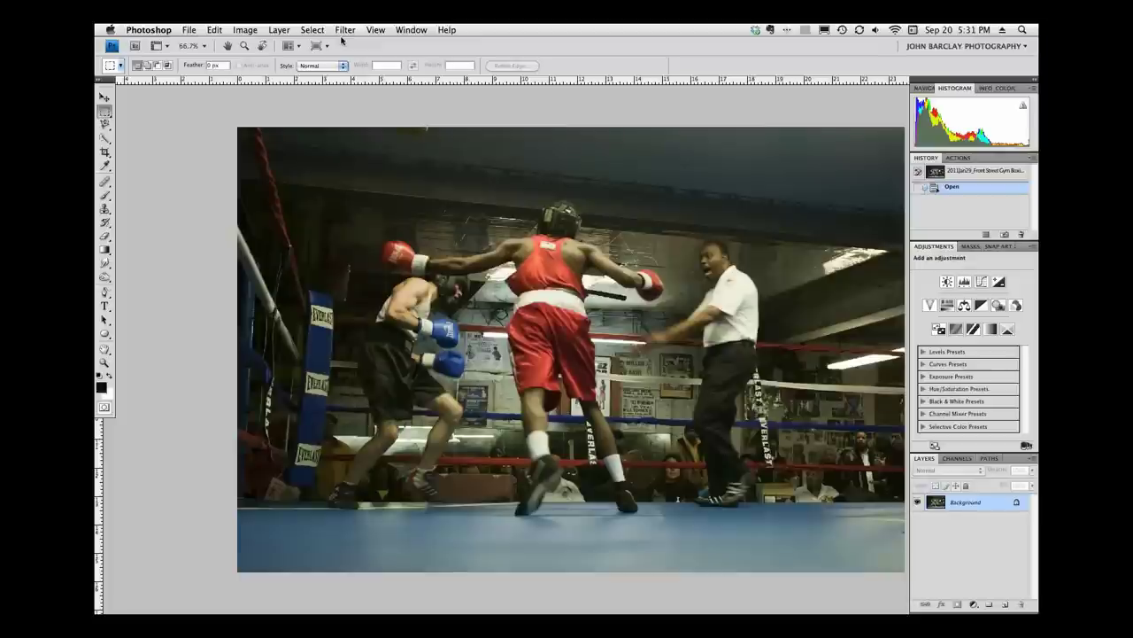
{"action": "left_click", "coordinate": [343, 30]}
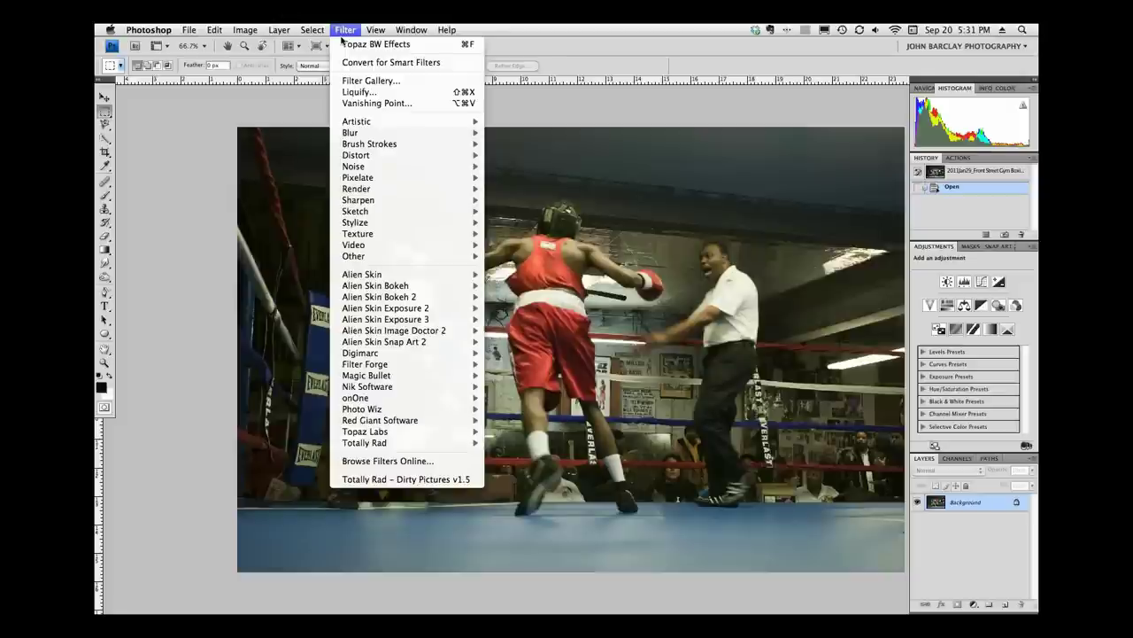
{"action": "mouse_move", "coordinate": [380, 431]}
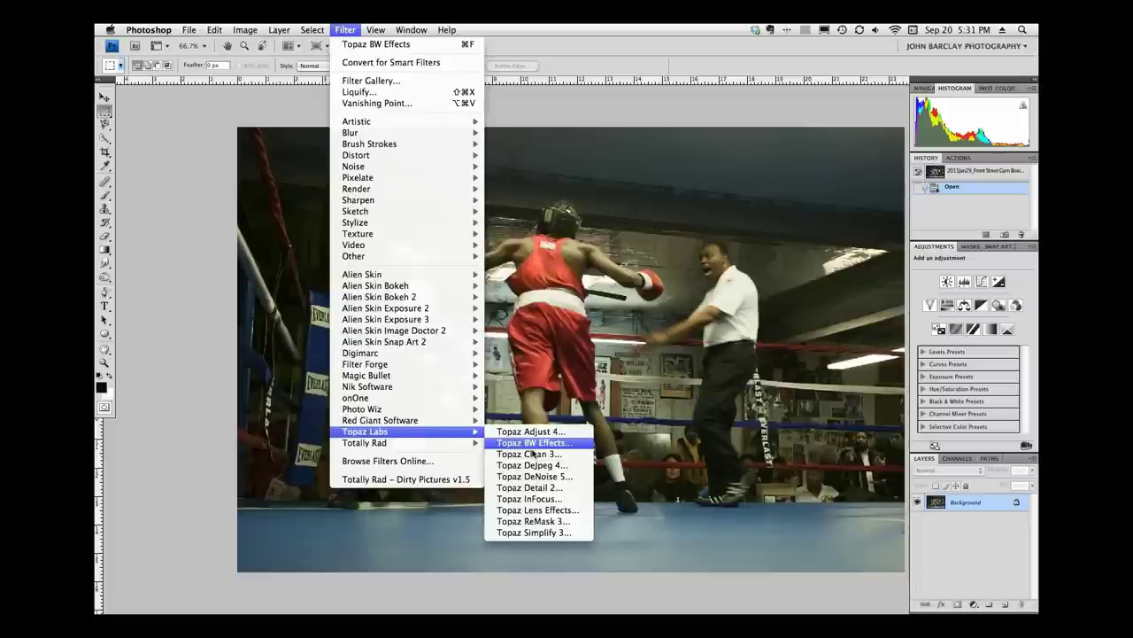
{"action": "left_click", "coordinate": [531, 442]}
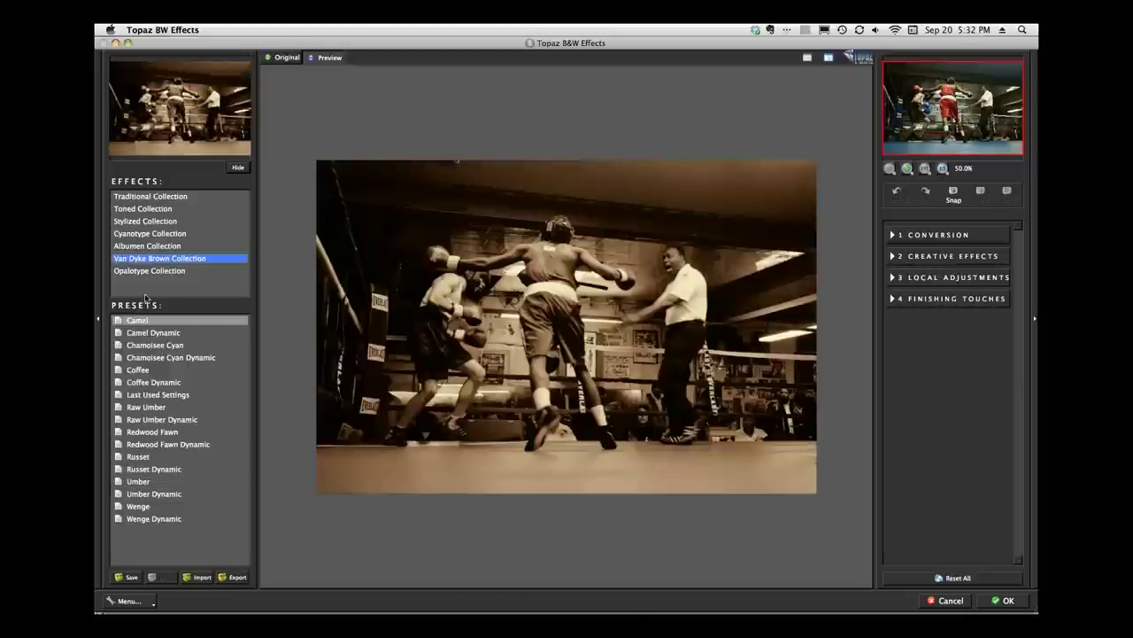
- Apply the Van Dyke Brown Coffee preset and expand Finishing Touches > Quad Tone
{"action": "left_click", "coordinate": [137, 370]}
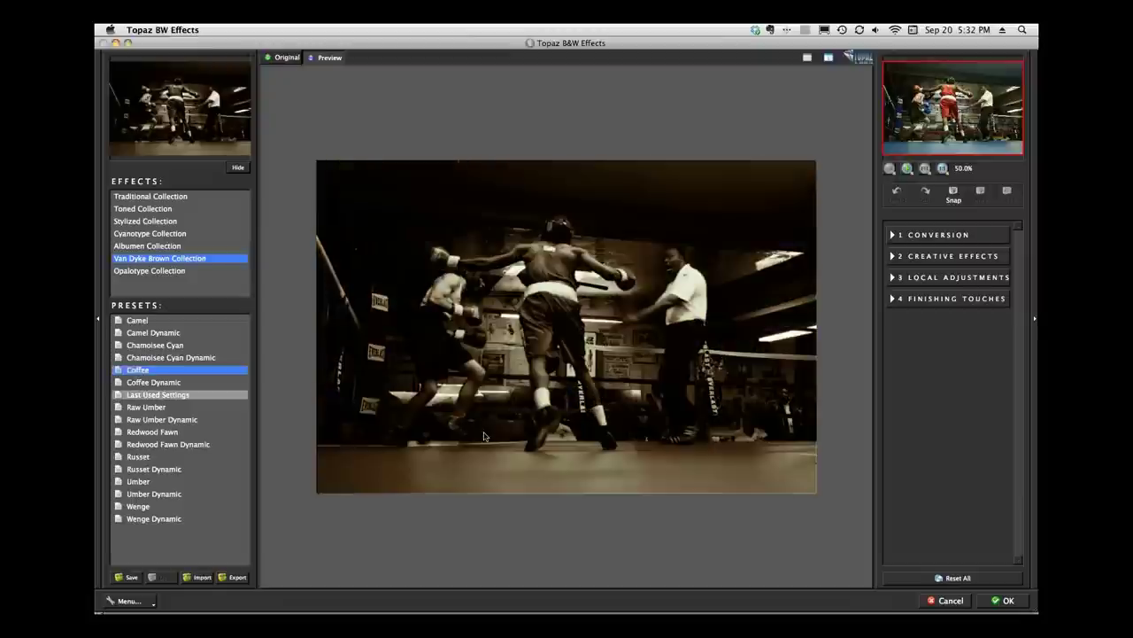
{"action": "left_click", "coordinate": [892, 305]}
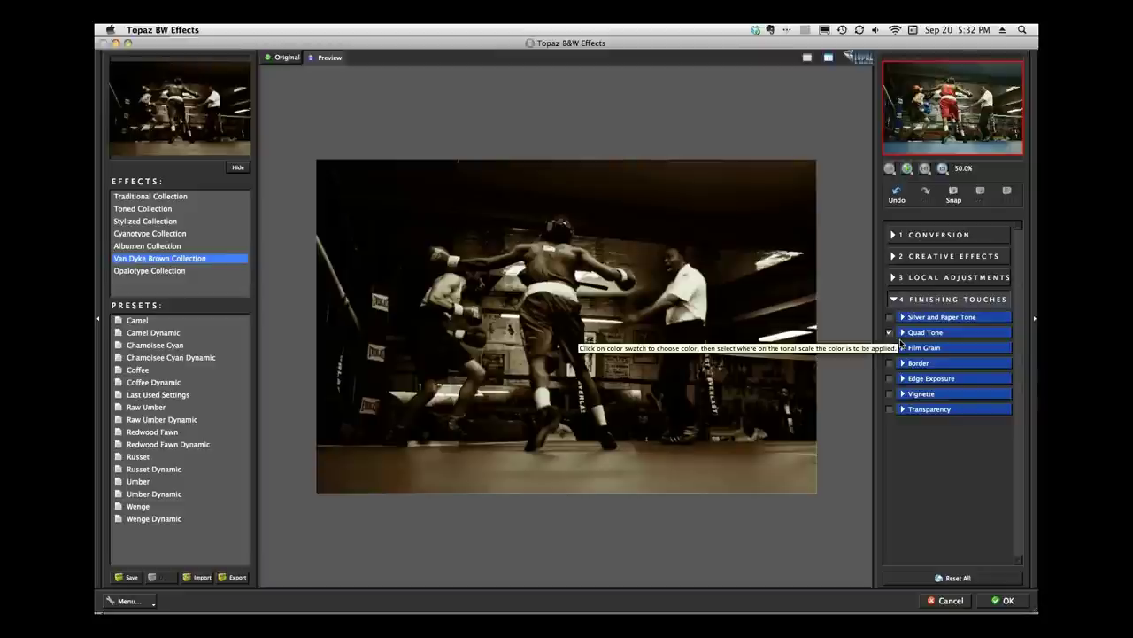
{"action": "left_click", "coordinate": [903, 339]}
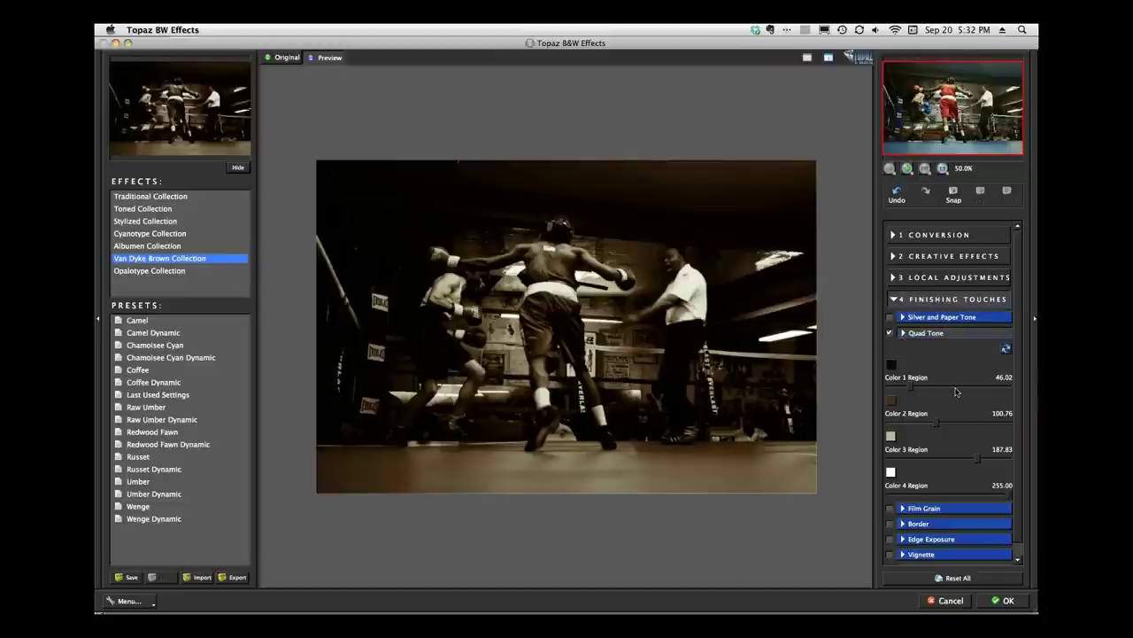
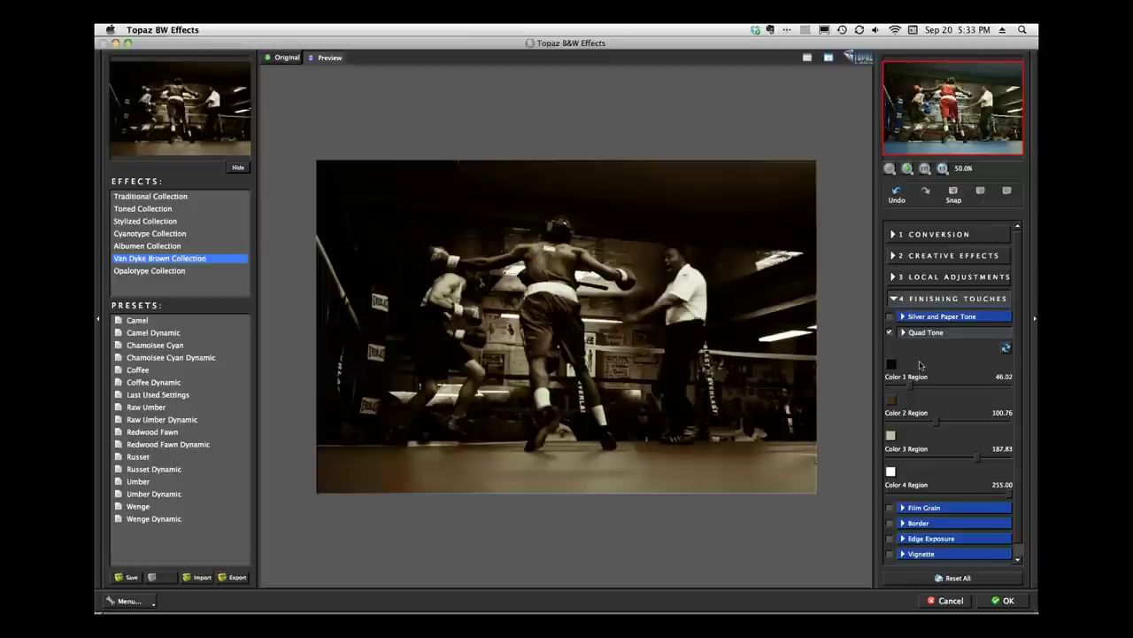
- Lower Quad Tone Color 1 Region to 16.17 and Color 2 Region to 54.73 for deeper shadows
{"action": "left_click_drag", "start_coordinate": [911, 389], "coordinate": [891, 397]}
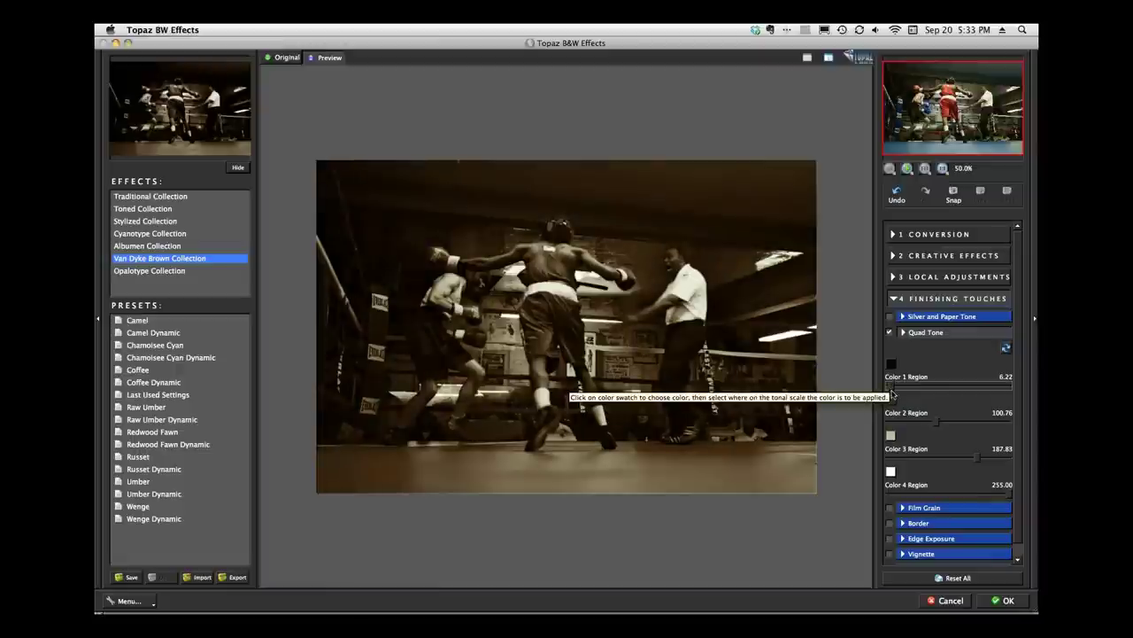
{"action": "left_click_drag", "start_coordinate": [891, 389], "coordinate": [895, 389]}
{"action": "left_click_drag", "start_coordinate": [937, 424], "coordinate": [919, 427]}
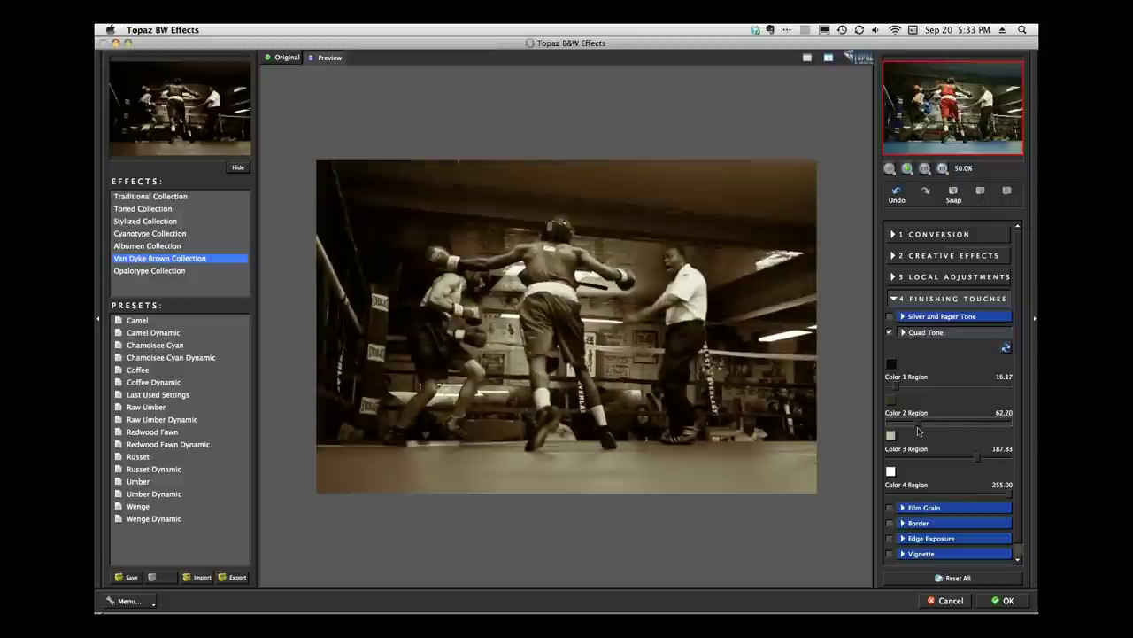
{"action": "left_click_drag", "start_coordinate": [918, 431], "coordinate": [915, 431]}
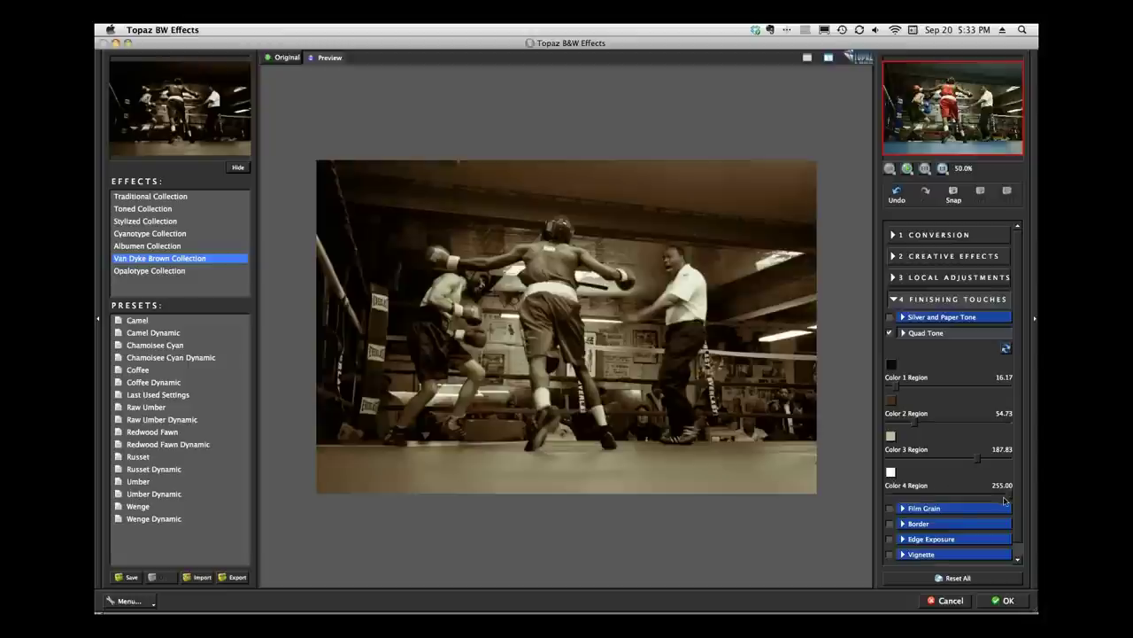
- Bring Quad Tone Color 4 Region down to 232.61 and Color 3 Region to 162.95
{"action": "left_click_drag", "start_coordinate": [1010, 500], "coordinate": [995, 501]}
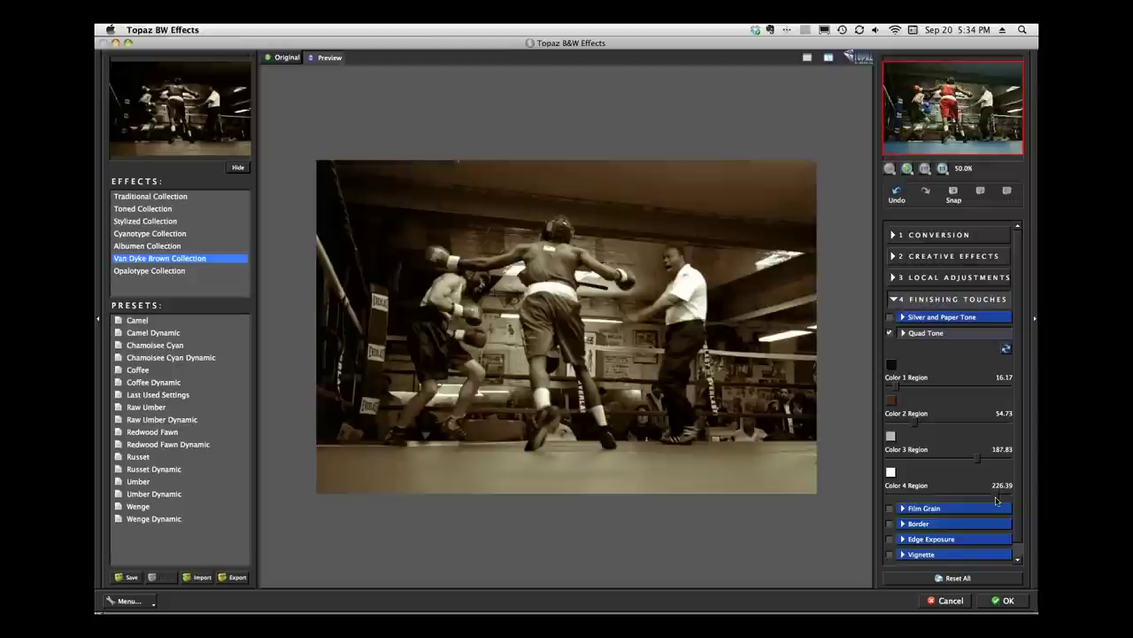
{"action": "left_click_drag", "start_coordinate": [995, 501], "coordinate": [993, 502]}
{"action": "left_click_drag", "start_coordinate": [992, 502], "coordinate": [999, 503]}
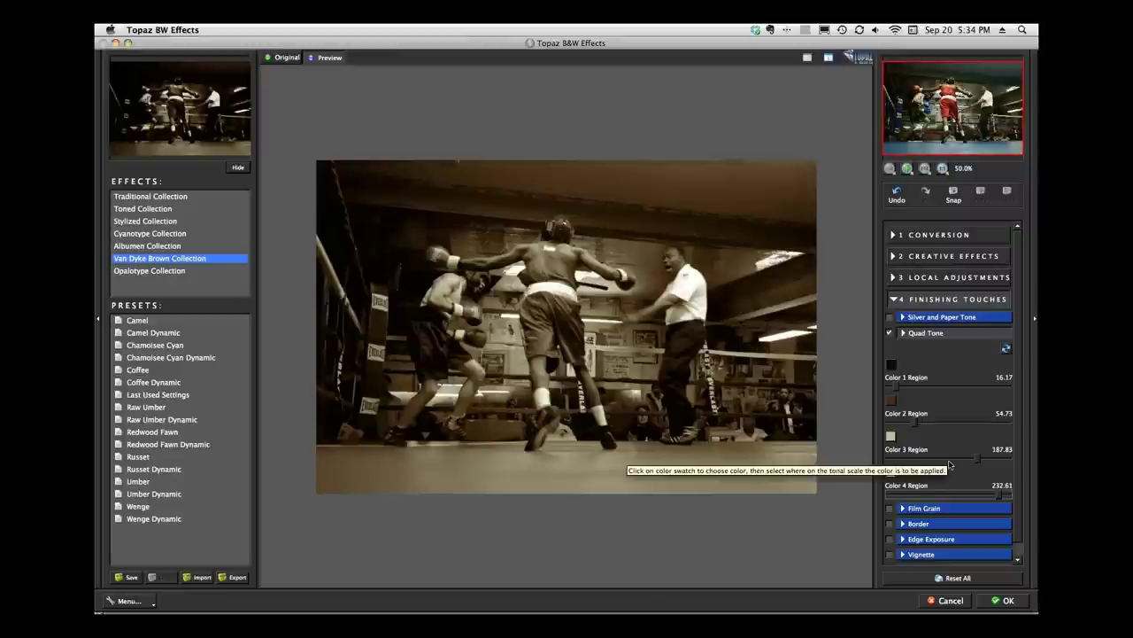
{"action": "left_click_drag", "start_coordinate": [976, 464], "coordinate": [970, 467]}
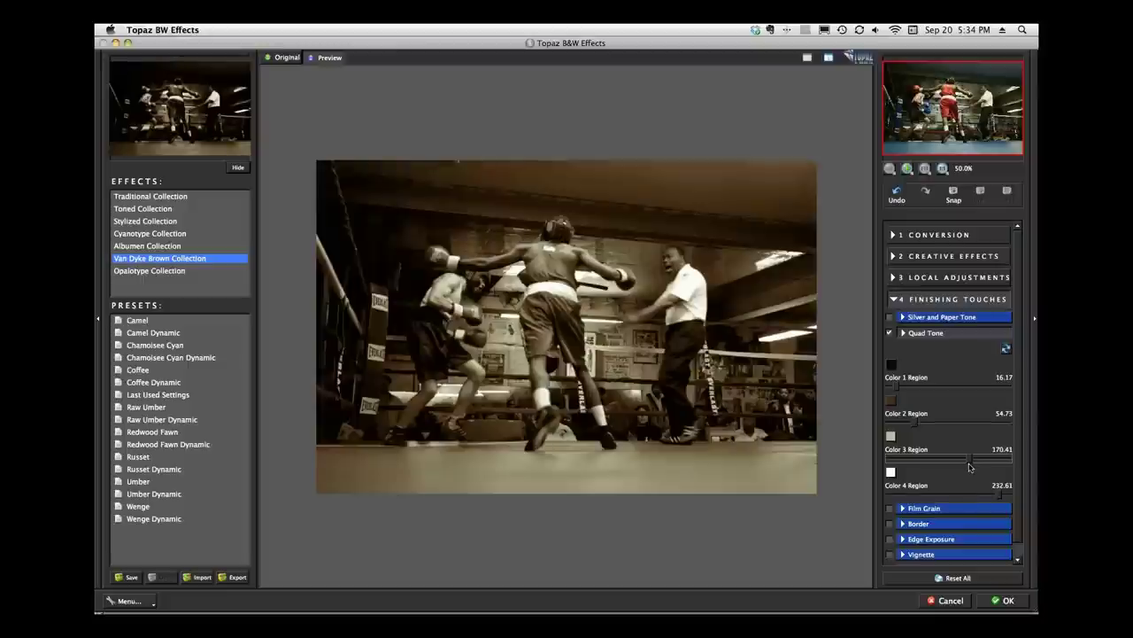
{"action": "left_click_drag", "start_coordinate": [970, 463], "coordinate": [969, 463]}
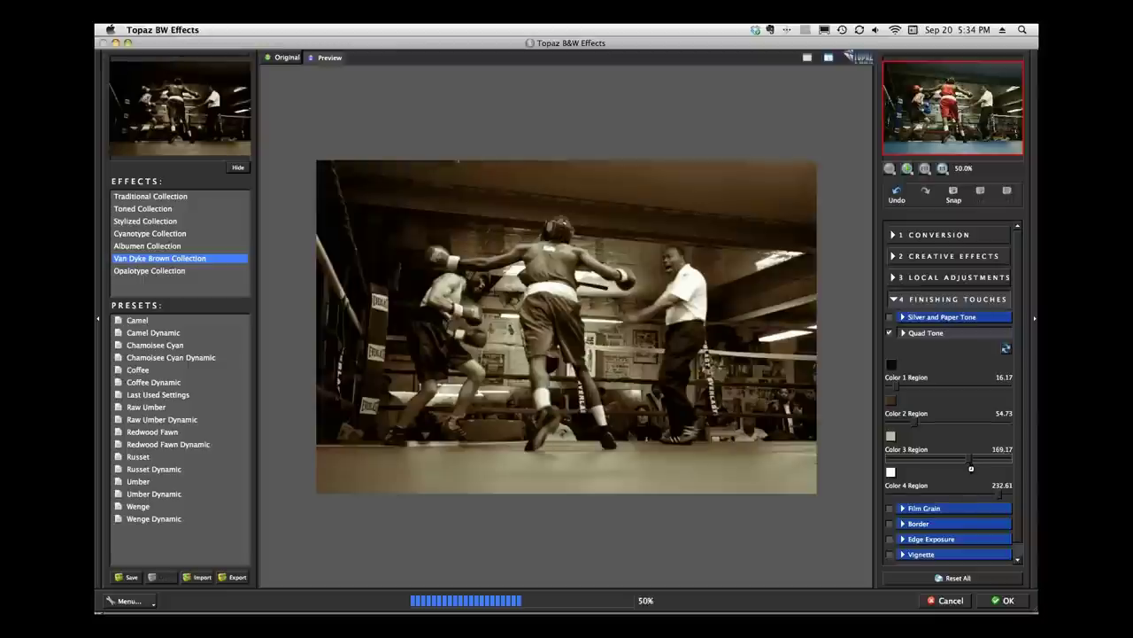
{"action": "left_click_drag", "start_coordinate": [970, 467], "coordinate": [966, 467]}
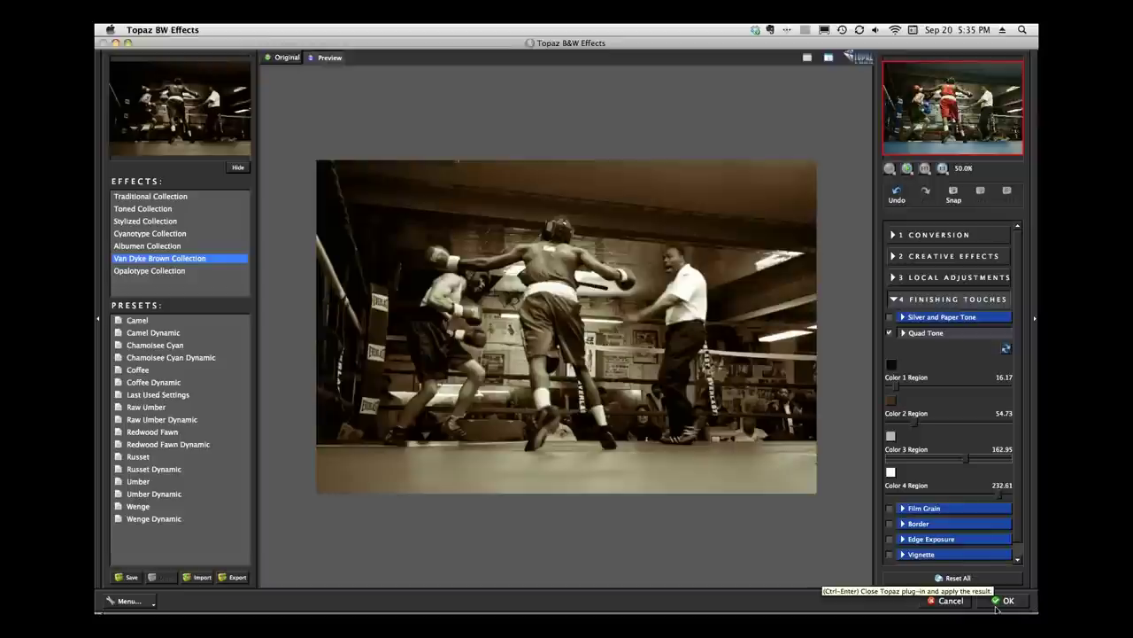
- Cancel the toned version and reopen the boxing photo from Bridge in Photoshop
{"action": "left_click", "coordinate": [946, 601]}
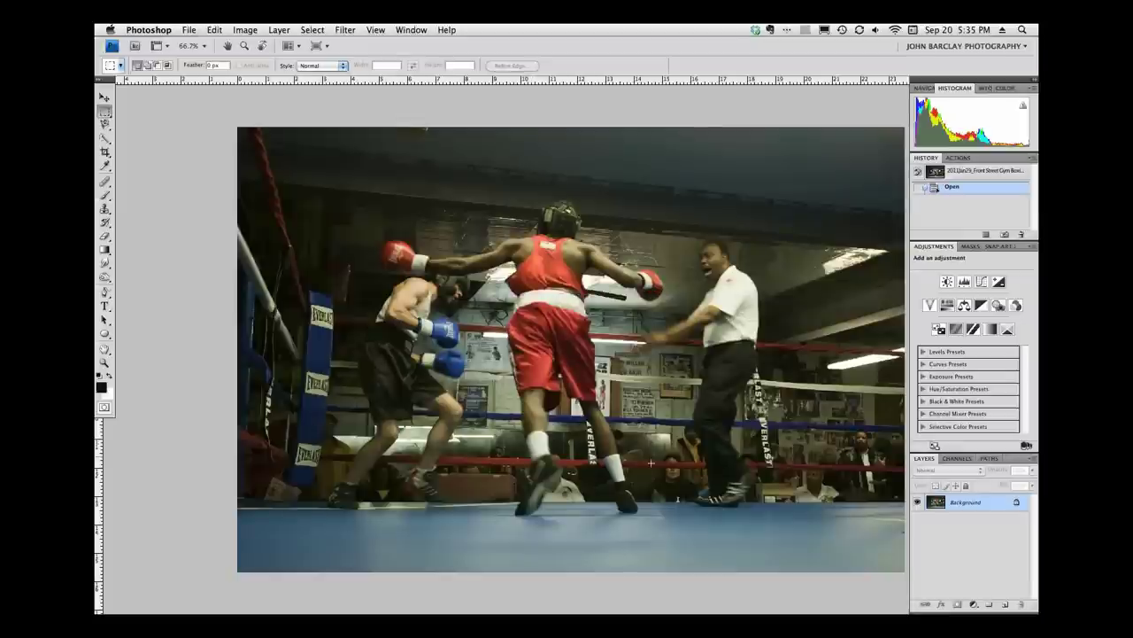
{"action": "mouse_move", "coordinate": [573, 609]}
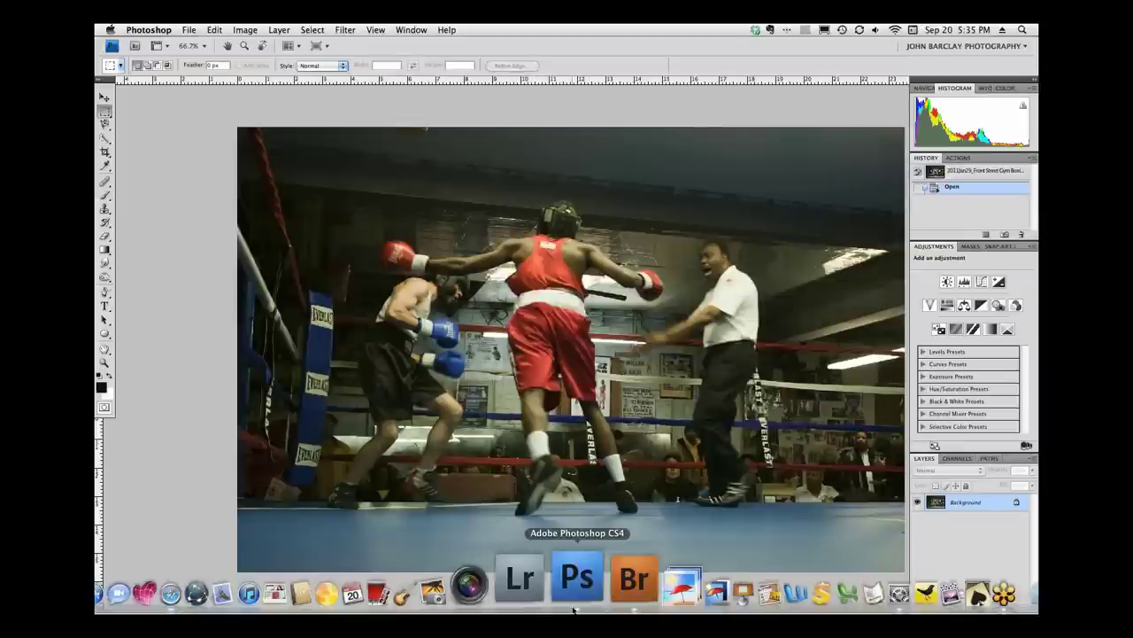
{"action": "left_click", "coordinate": [601, 581]}
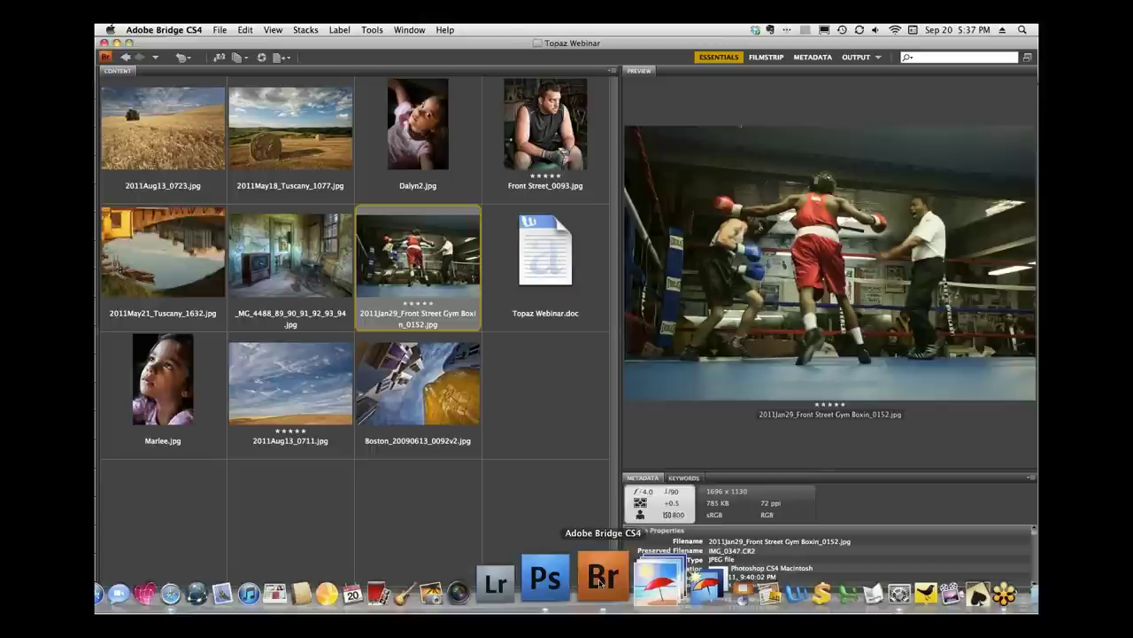
{"action": "double_click", "coordinate": [417, 282]}
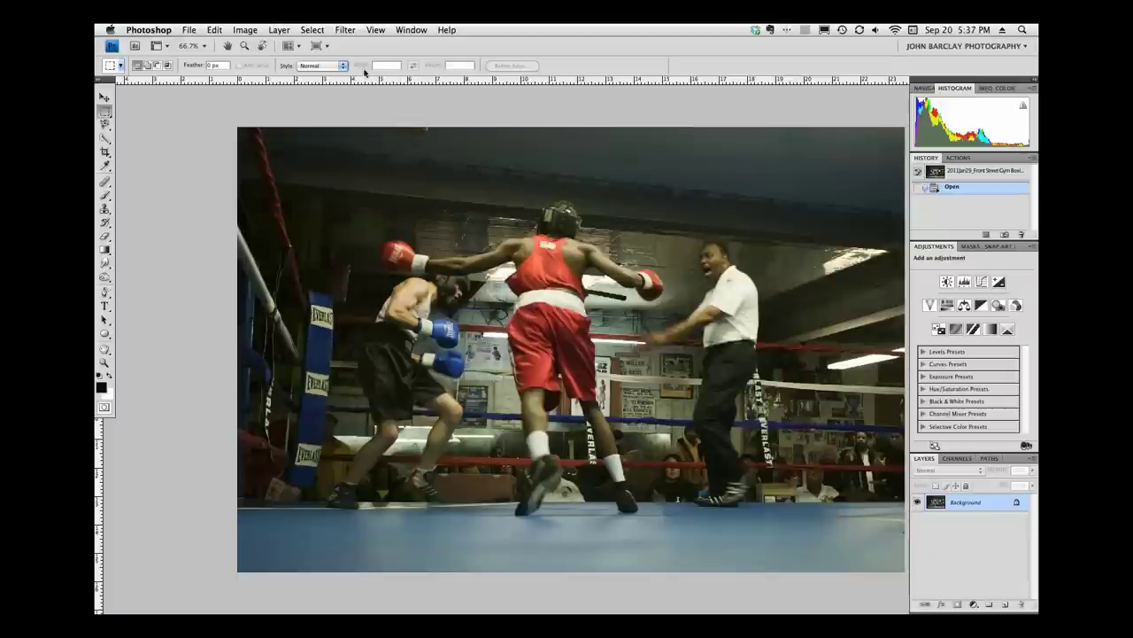
- Launch Topaz B&W Effects on the original colour boxing photo
{"action": "left_click", "coordinate": [345, 30]}
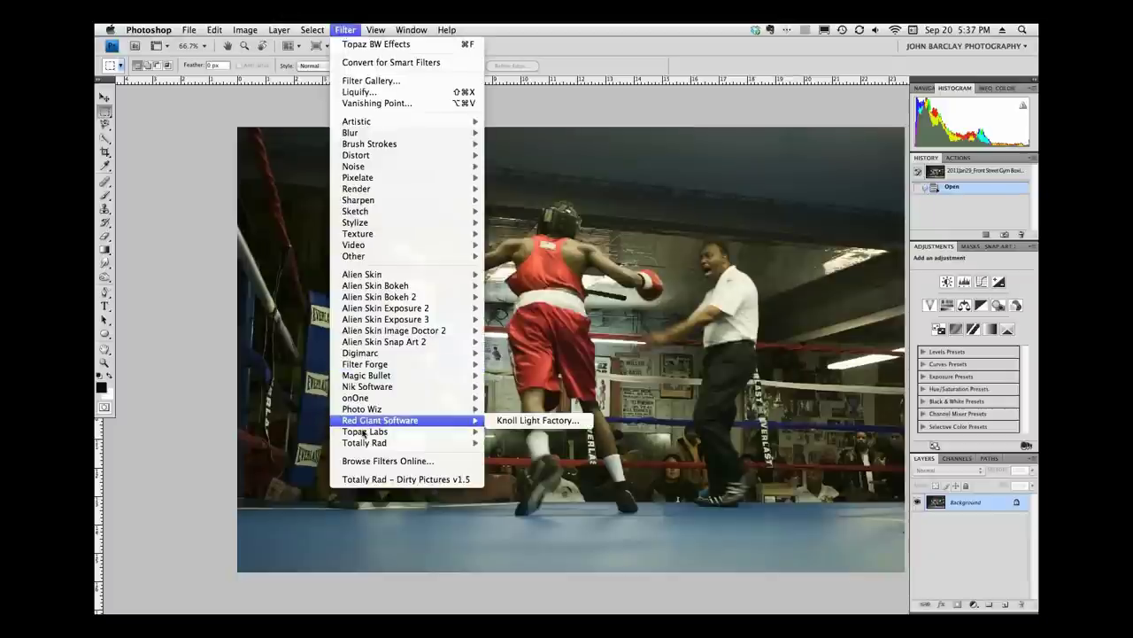
{"action": "mouse_move", "coordinate": [363, 432]}
{"action": "left_click", "coordinate": [503, 442]}
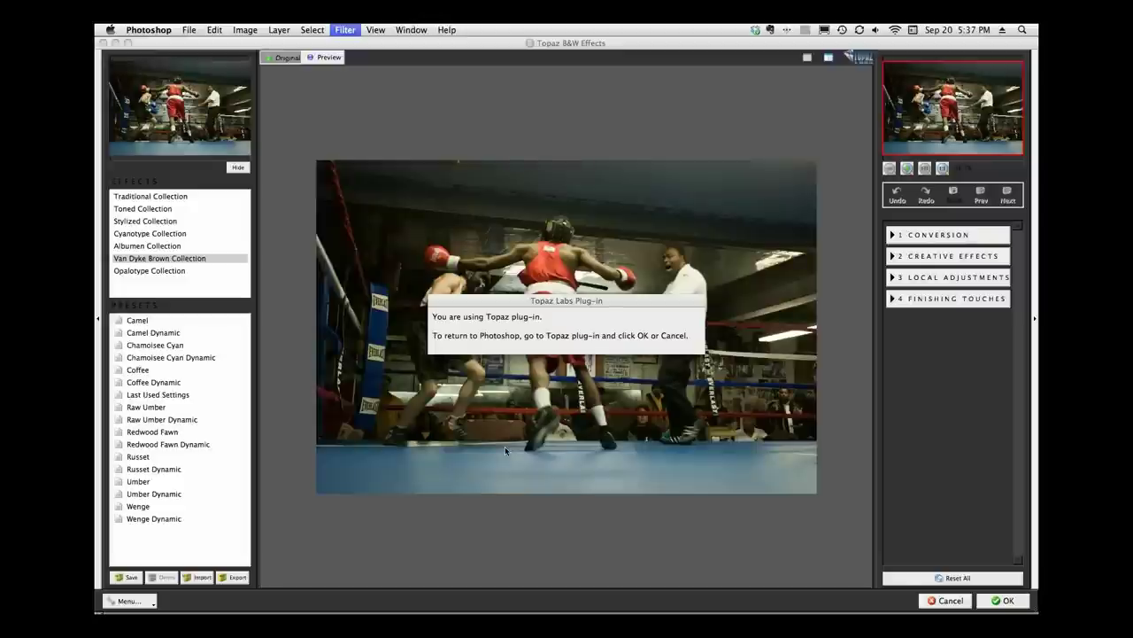
- Set Overall Transparency to 0.54 and apply the Van Dyke Brown Wenge Dynamic preset
{"action": "left_click", "coordinate": [156, 333]}
{"action": "left_click", "coordinate": [896, 299]}
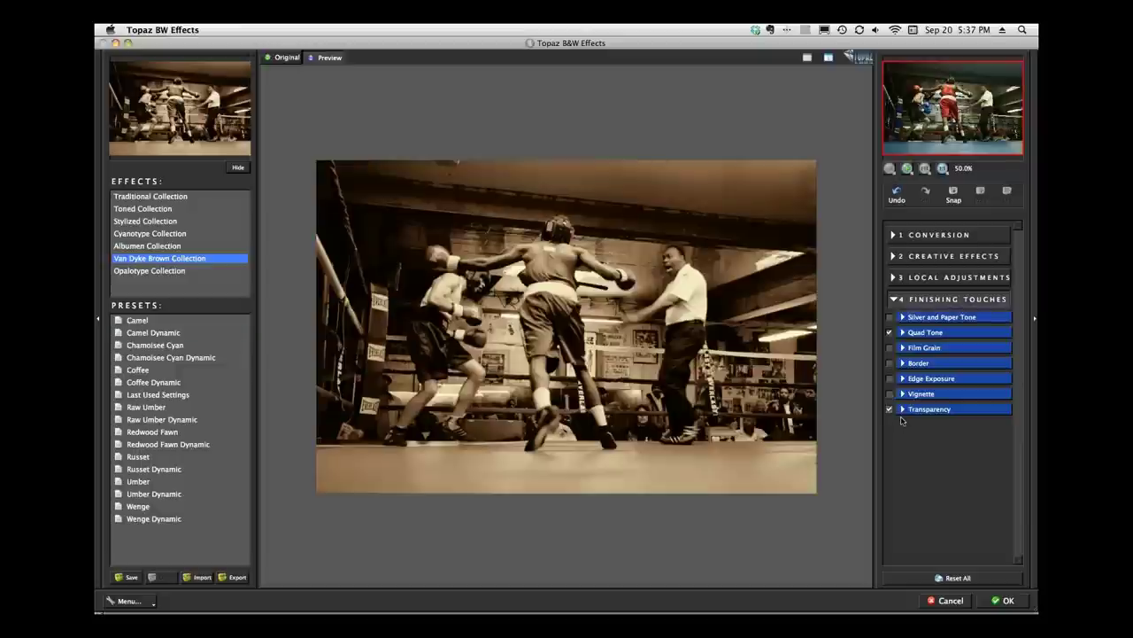
{"action": "left_click", "coordinate": [903, 409]}
{"action": "left_click_drag", "start_coordinate": [904, 459], "coordinate": [956, 459]}
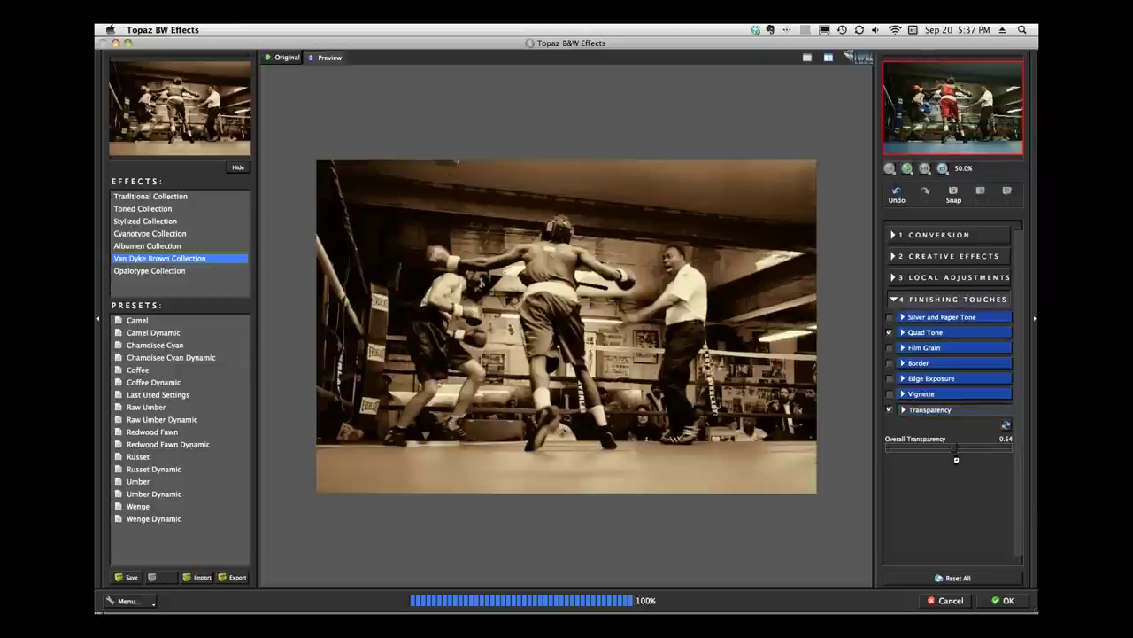
{"action": "left_click", "coordinate": [902, 333]}
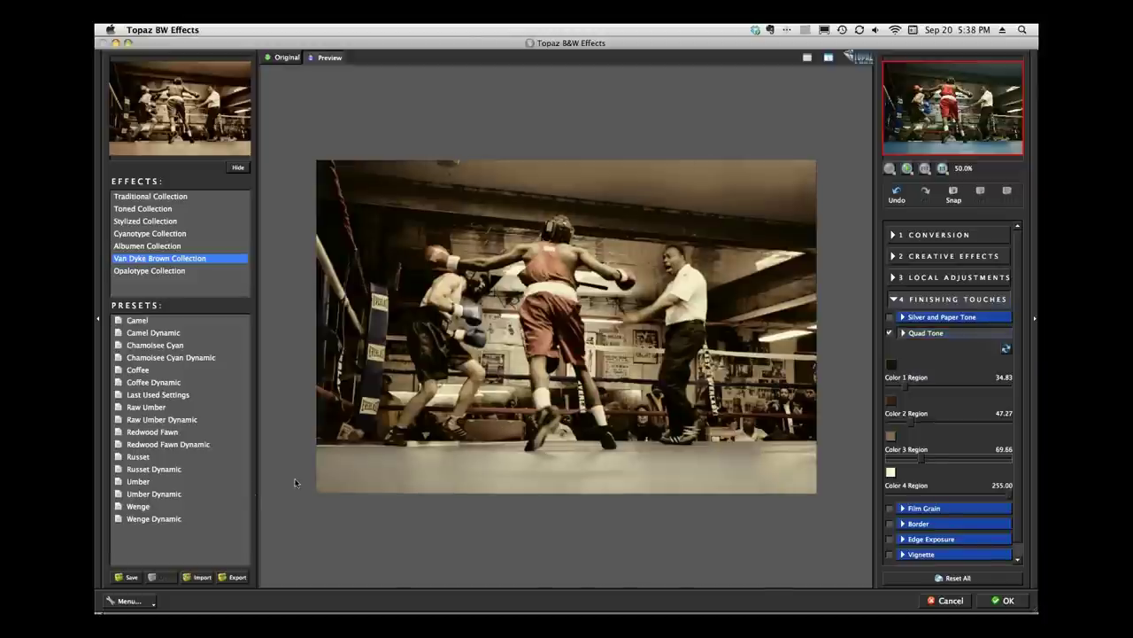
{"action": "left_click", "coordinate": [146, 518]}
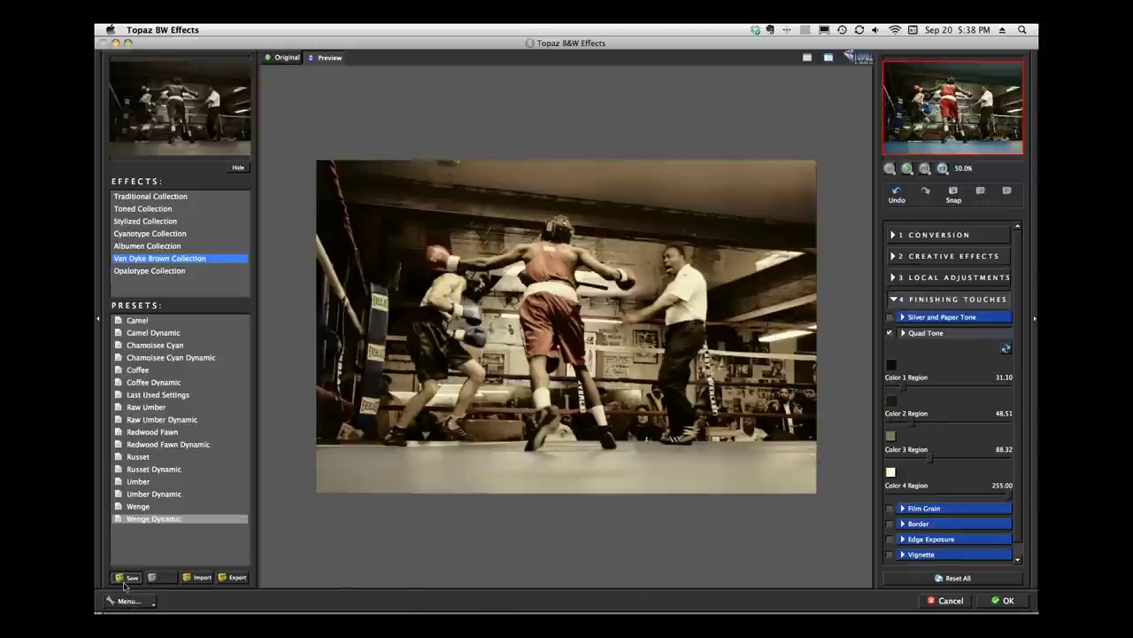
- Start saving the current look as a preset, with Good For set to Nature and Landscape
{"action": "left_click", "coordinate": [127, 578]}
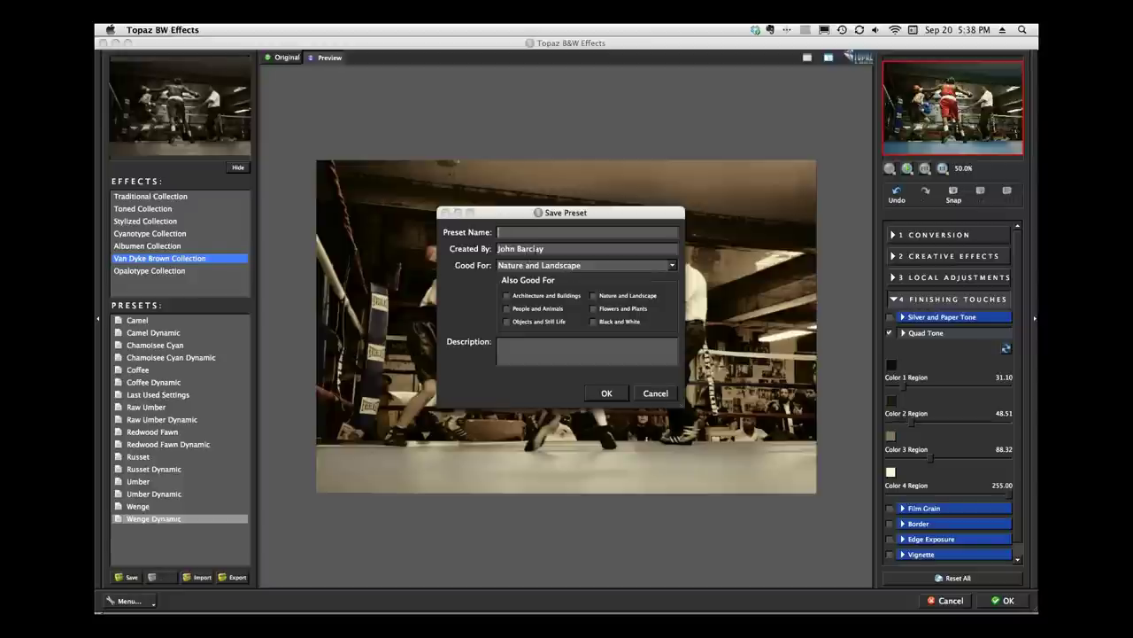
{"action": "left_click", "coordinate": [672, 269]}
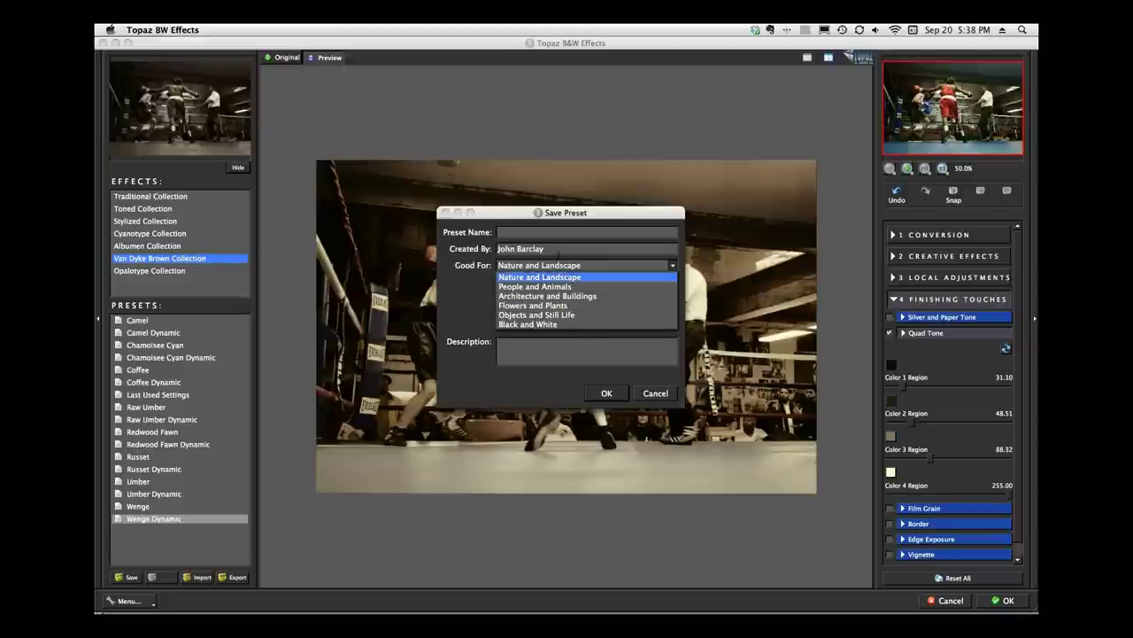
{"action": "left_click", "coordinate": [540, 277]}
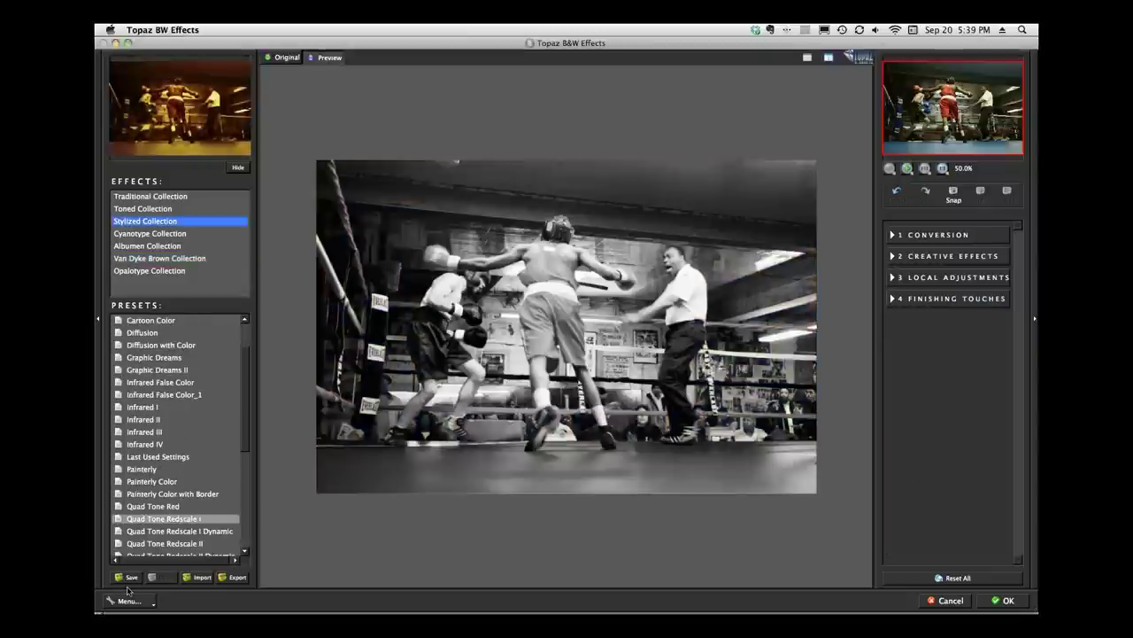
- Close Topaz B&W Effects without applying changes, leaving the colour photo untouched
{"action": "left_click", "coordinate": [950, 600]}
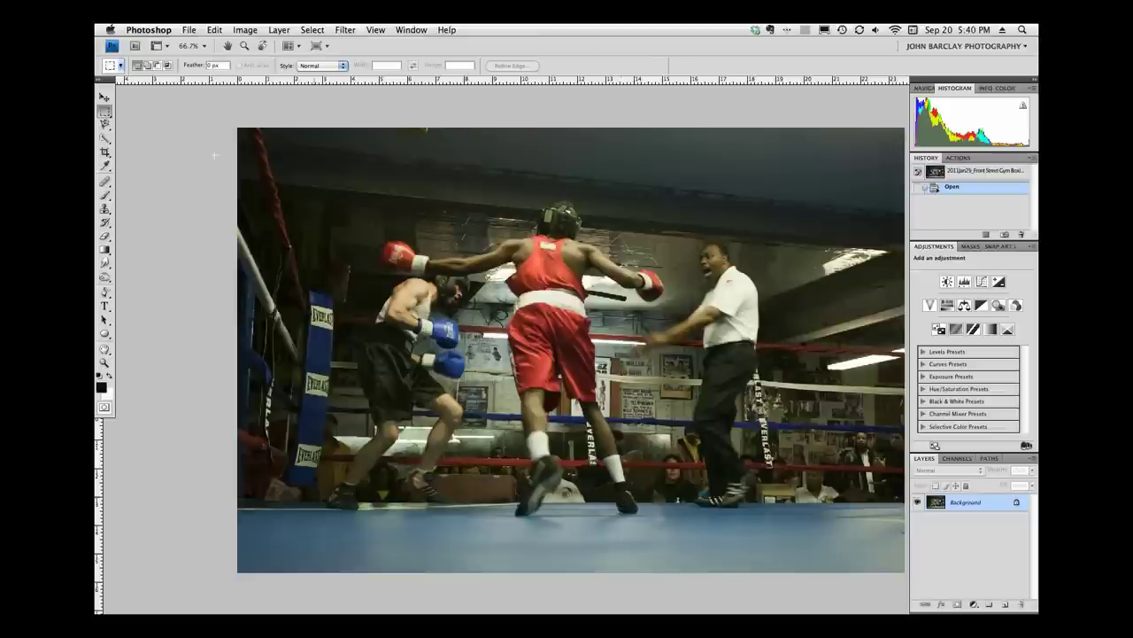
{"action": "left_click", "coordinate": [345, 30]}
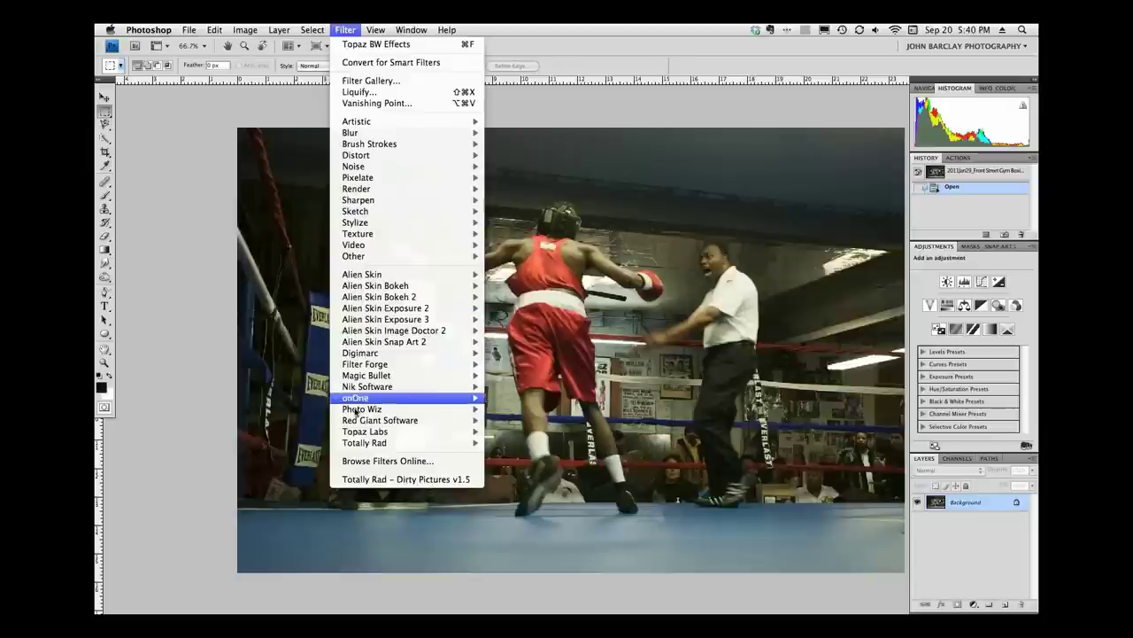
- Relaunch Topaz B&W Effects, enable Quad Tone toning, and open the Color 1 Region colour picker
{"action": "mouse_move", "coordinate": [363, 431]}
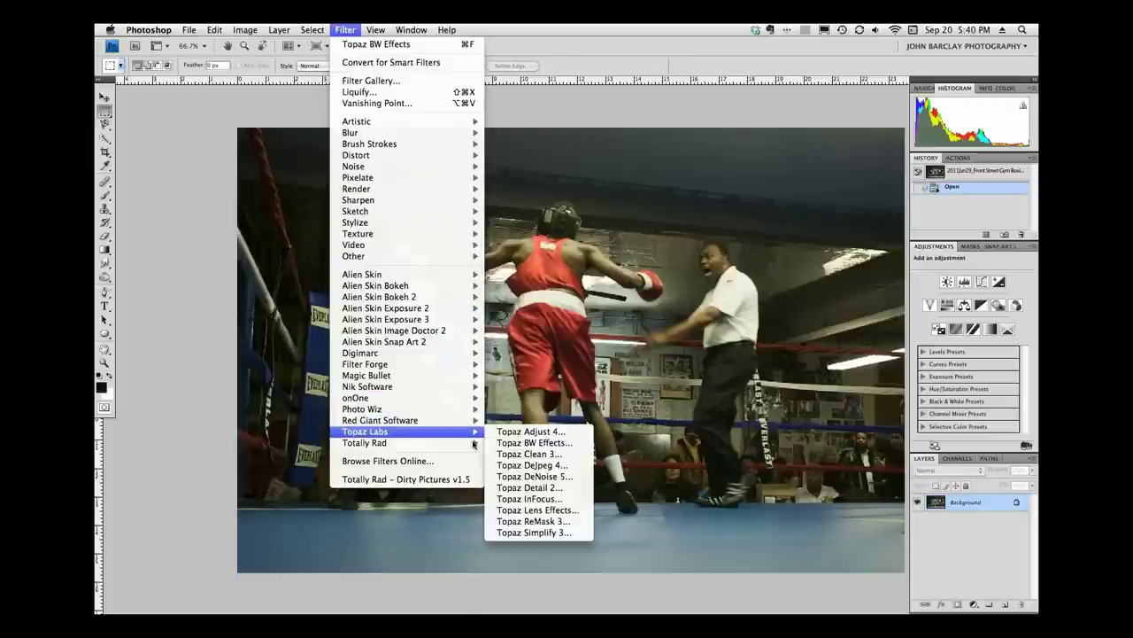
{"action": "left_click", "coordinate": [523, 442]}
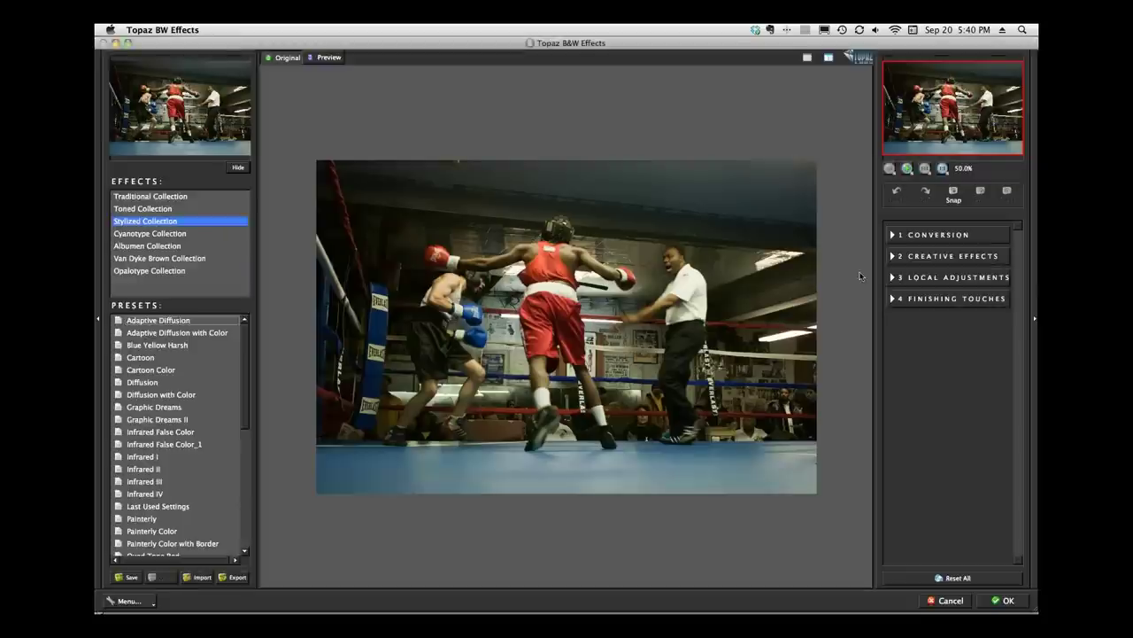
{"action": "left_click", "coordinate": [896, 304]}
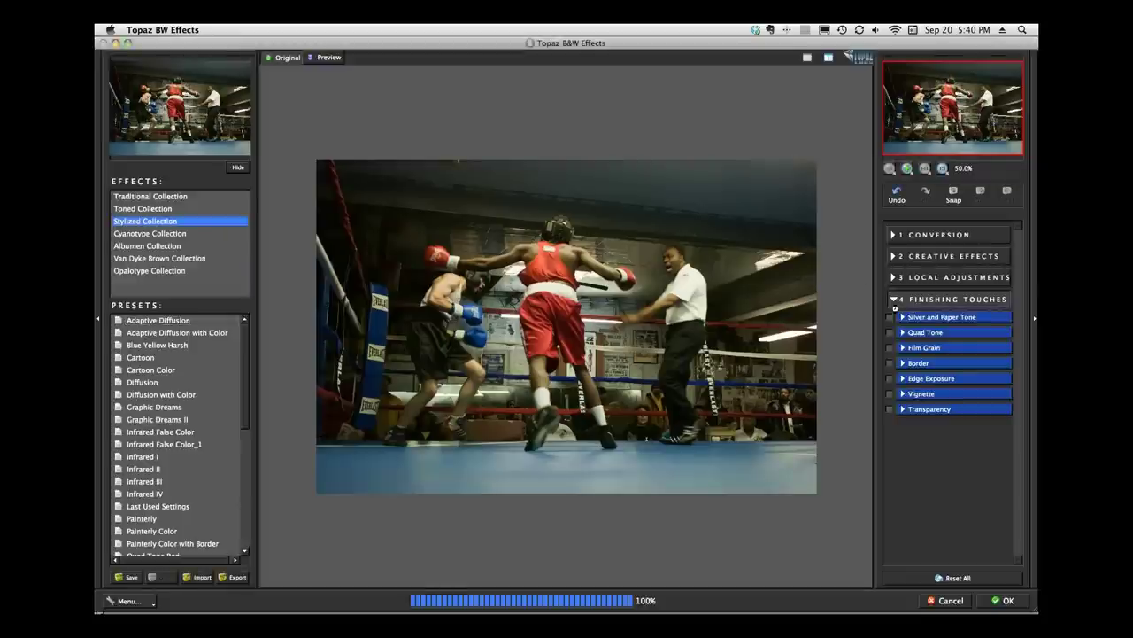
{"action": "left_click", "coordinate": [890, 333]}
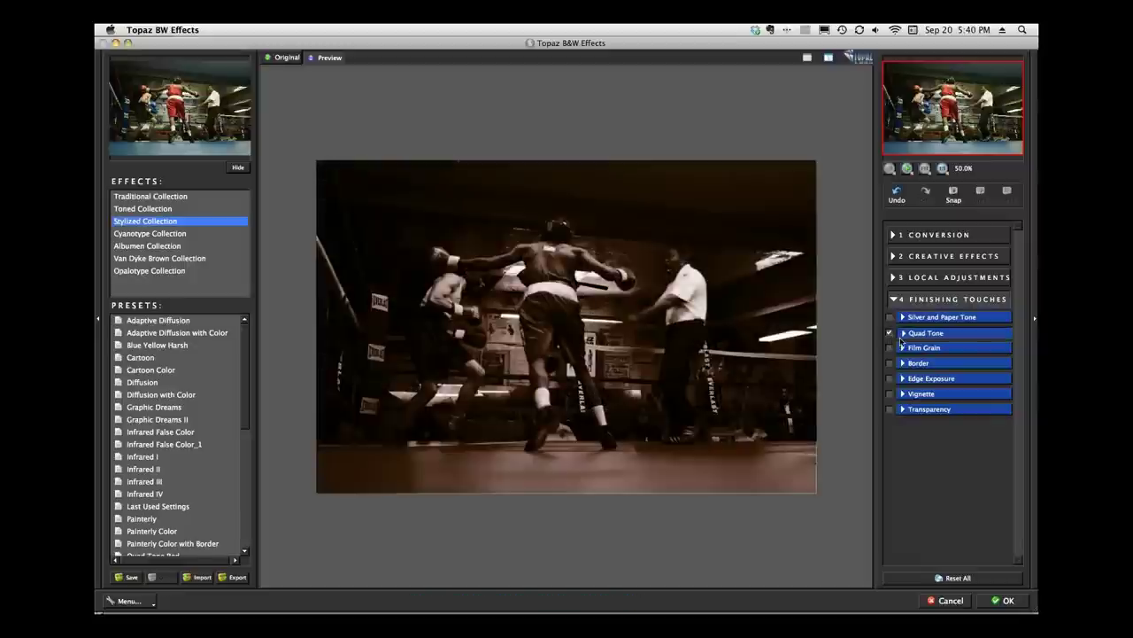
{"action": "left_click", "coordinate": [903, 334]}
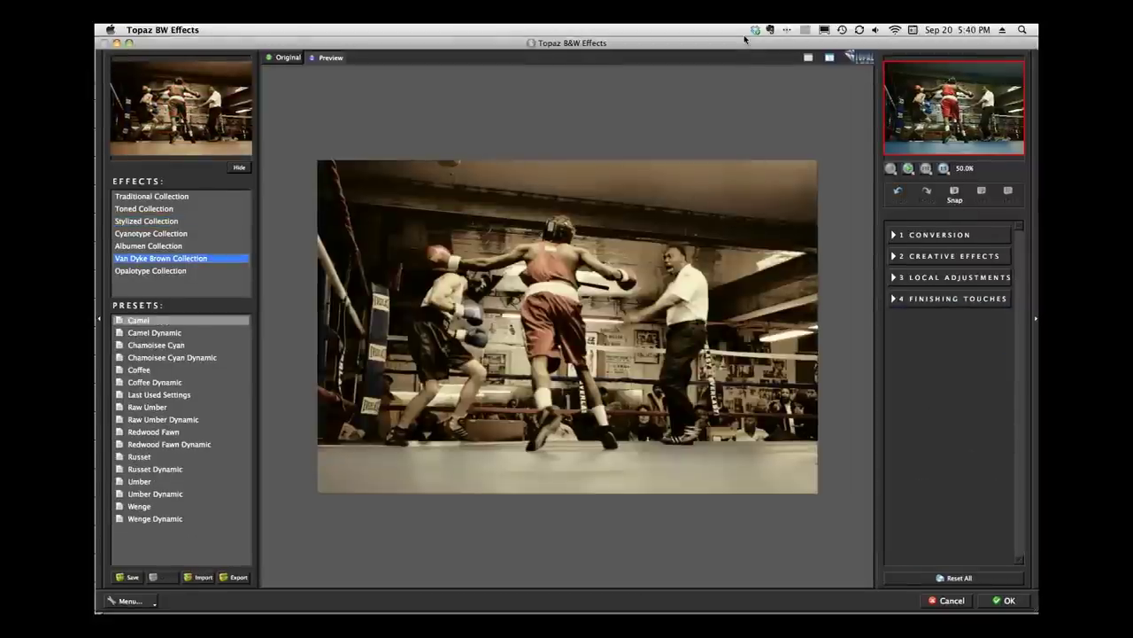
{"action": "left_click", "coordinate": [894, 304]}
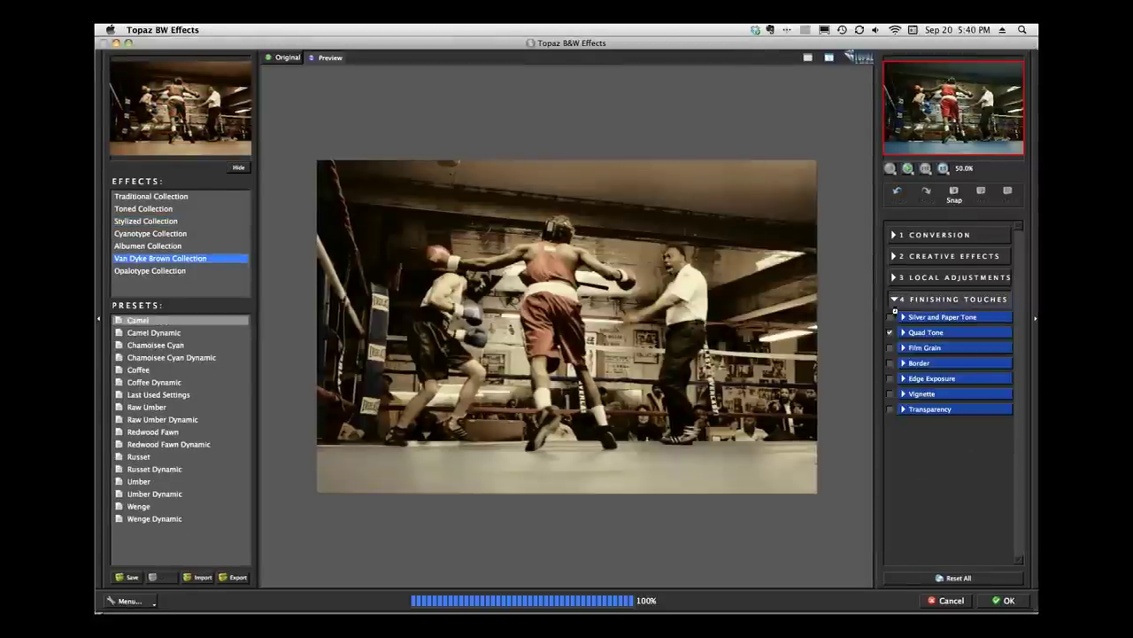
{"action": "left_click", "coordinate": [903, 334]}
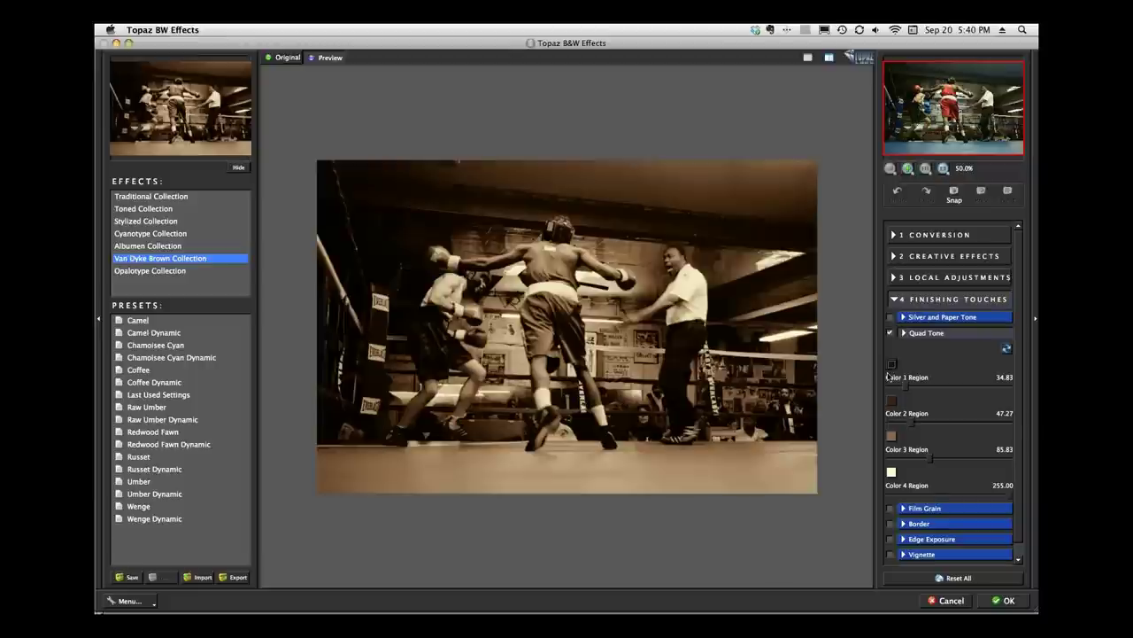
{"action": "left_click", "coordinate": [891, 365]}
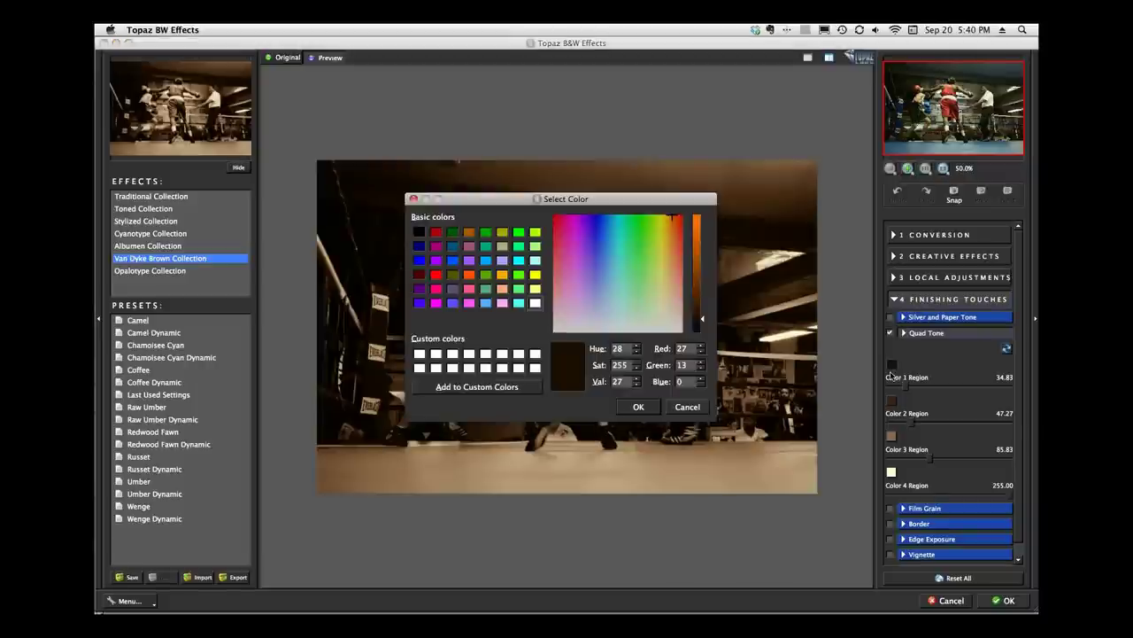
- Set Color 1 Region to an orange basic colour, tinting the photo golden
{"action": "left_click", "coordinate": [506, 276]}
{"action": "left_click", "coordinate": [639, 407]}
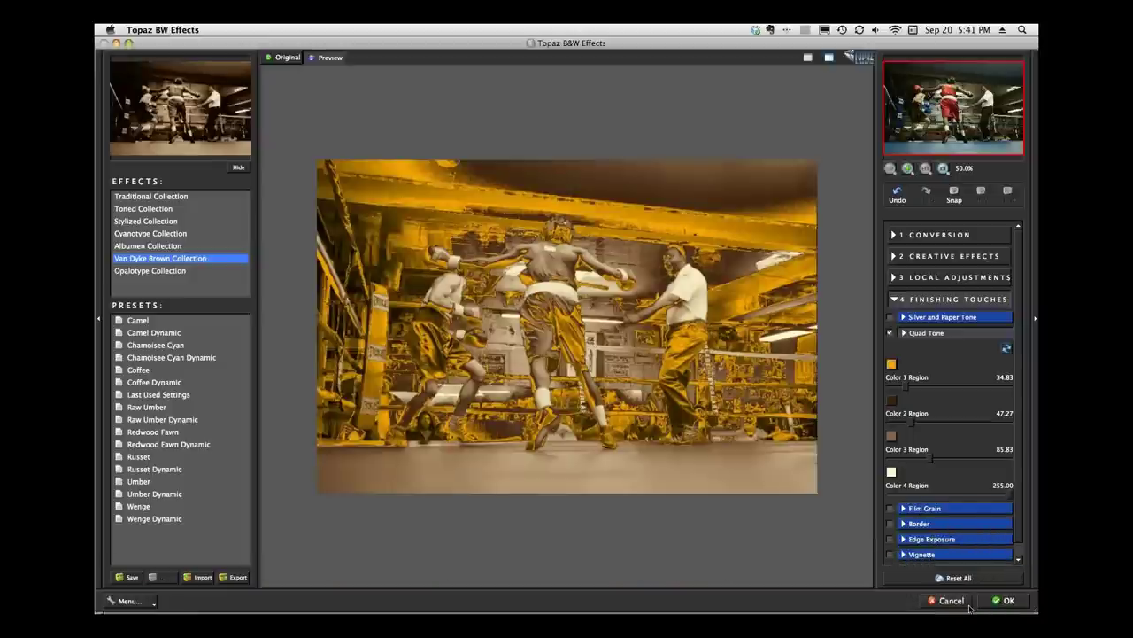
- Cancel the golden toning and return to Photoshop with the photo in natural colour
{"action": "left_click", "coordinate": [965, 602]}
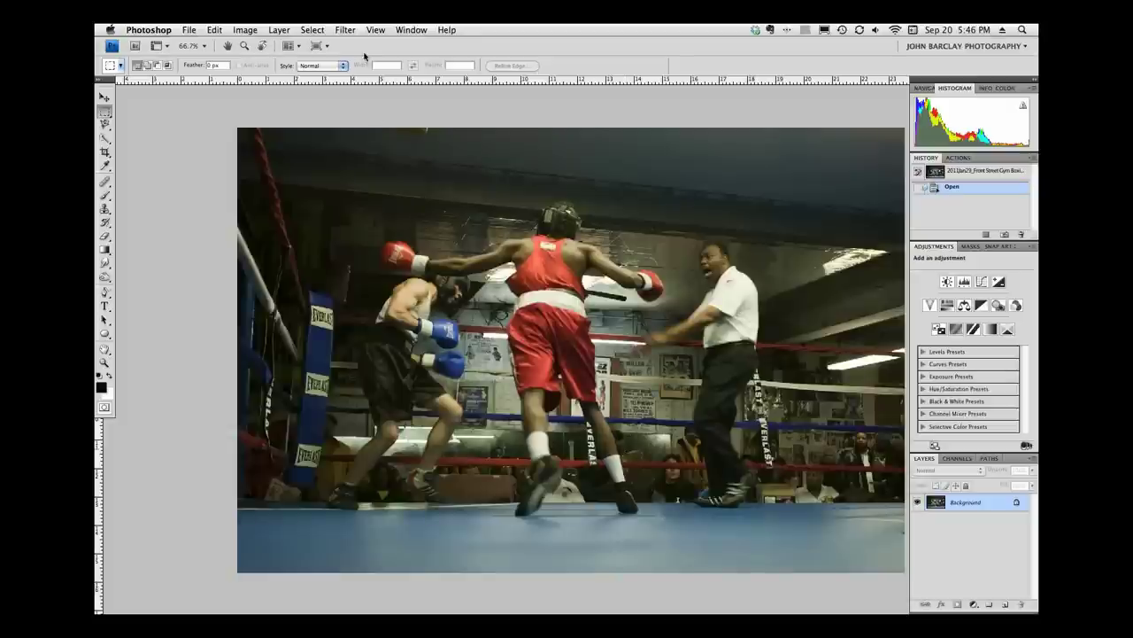
- Relaunch Topaz B&W Effects on the boxing photo from the Filter menu
{"action": "left_click", "coordinate": [346, 29]}
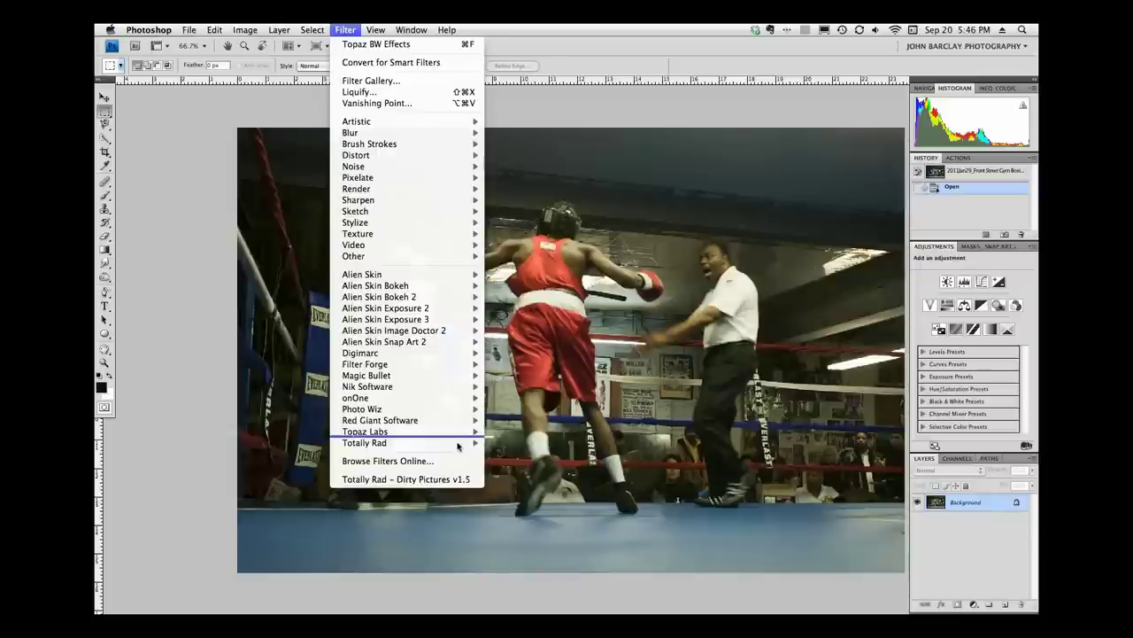
{"action": "mouse_move", "coordinate": [447, 432]}
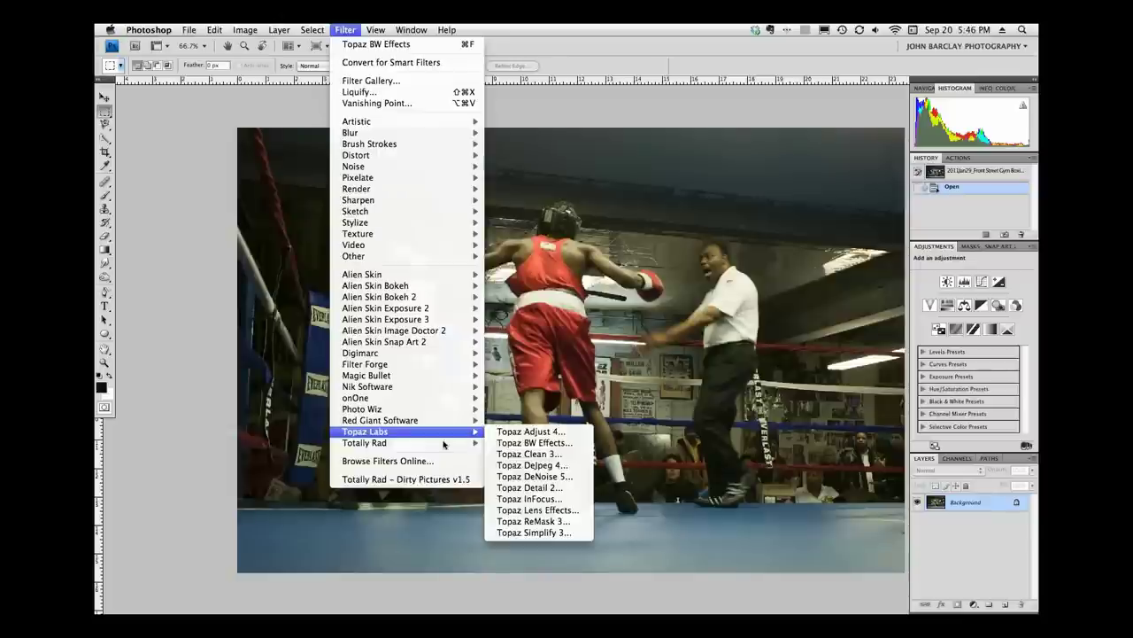
{"action": "left_click", "coordinate": [516, 442]}
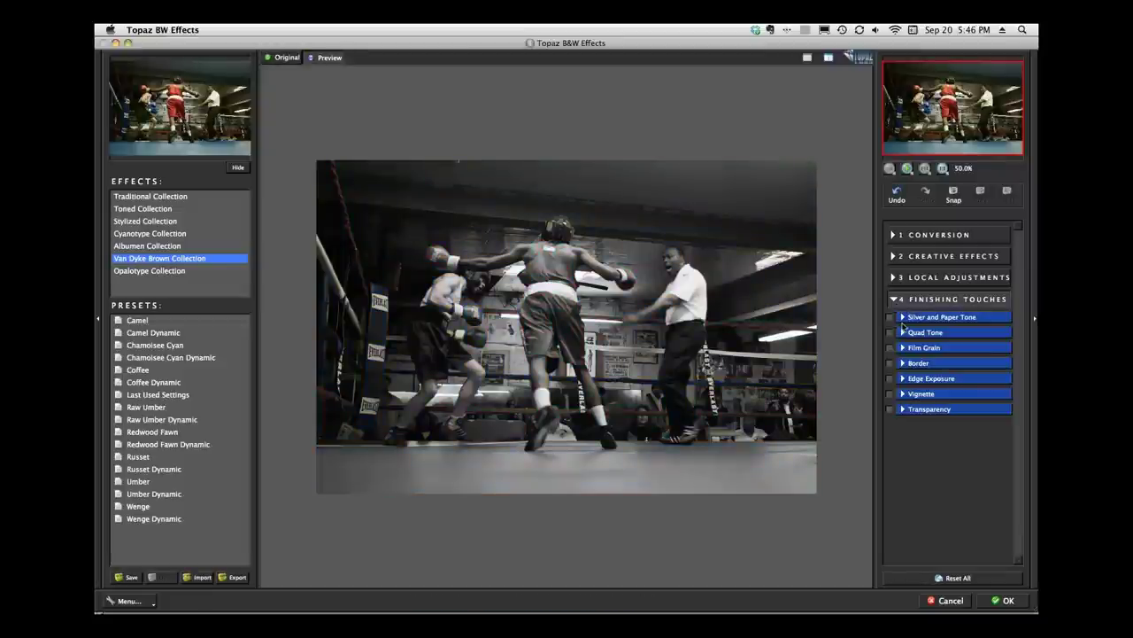
- Enable Silver and Paper Tone: silver and paper strengths 0.79, strength 0.16, balance −0.01
{"action": "left_click", "coordinate": [902, 318]}
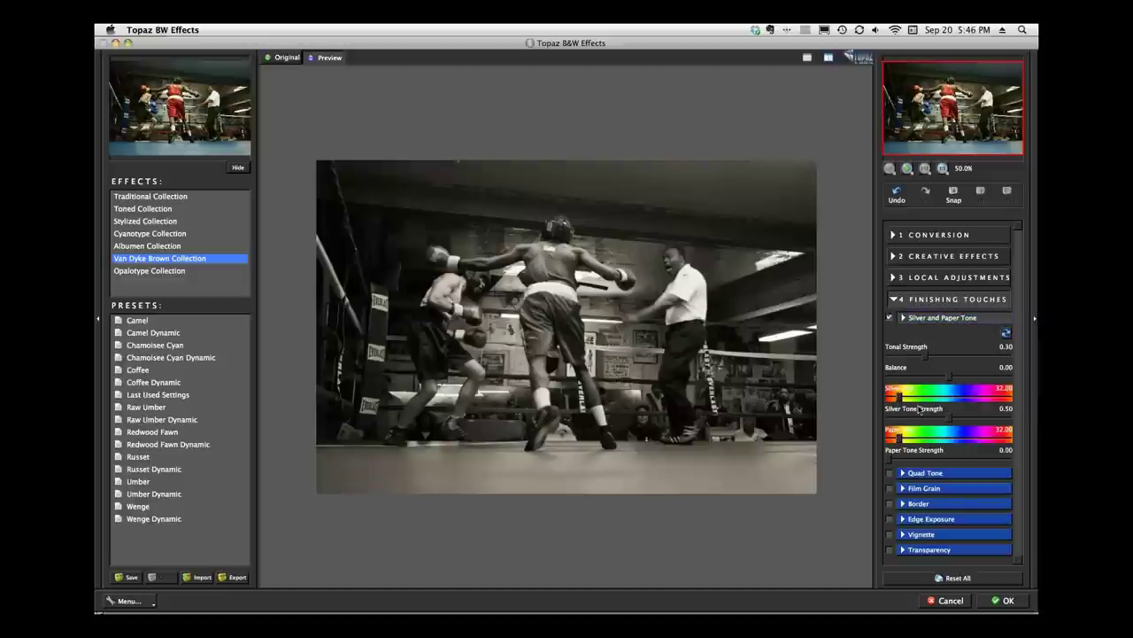
{"action": "left_click_drag", "start_coordinate": [908, 407], "coordinate": [983, 416]}
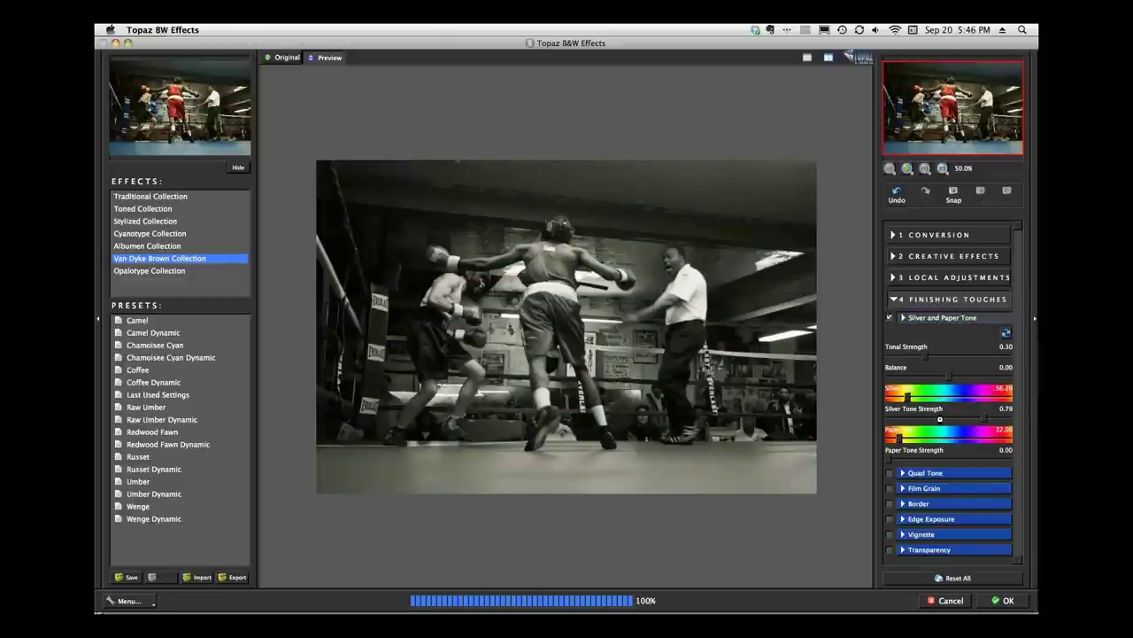
{"action": "mouse_move", "coordinate": [910, 406]}
{"action": "left_mouse_down"}
{"action": "mouse_move", "coordinate": [967, 409]}
{"action": "mouse_move", "coordinate": [909, 403]}
{"action": "left_mouse_up"}
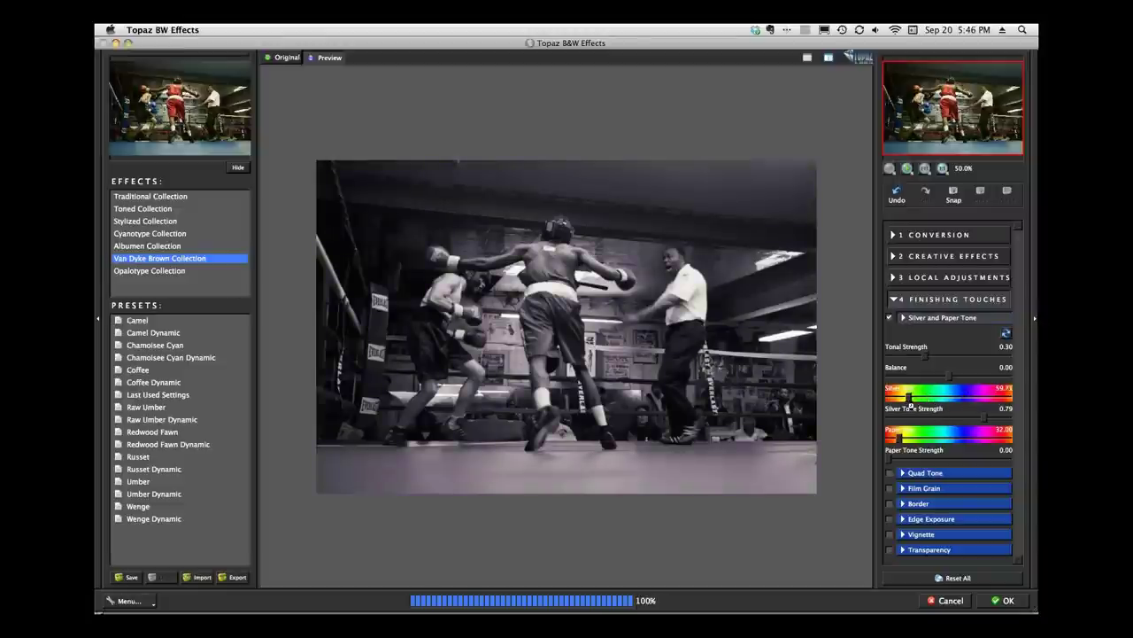
{"action": "left_click", "coordinate": [926, 465]}
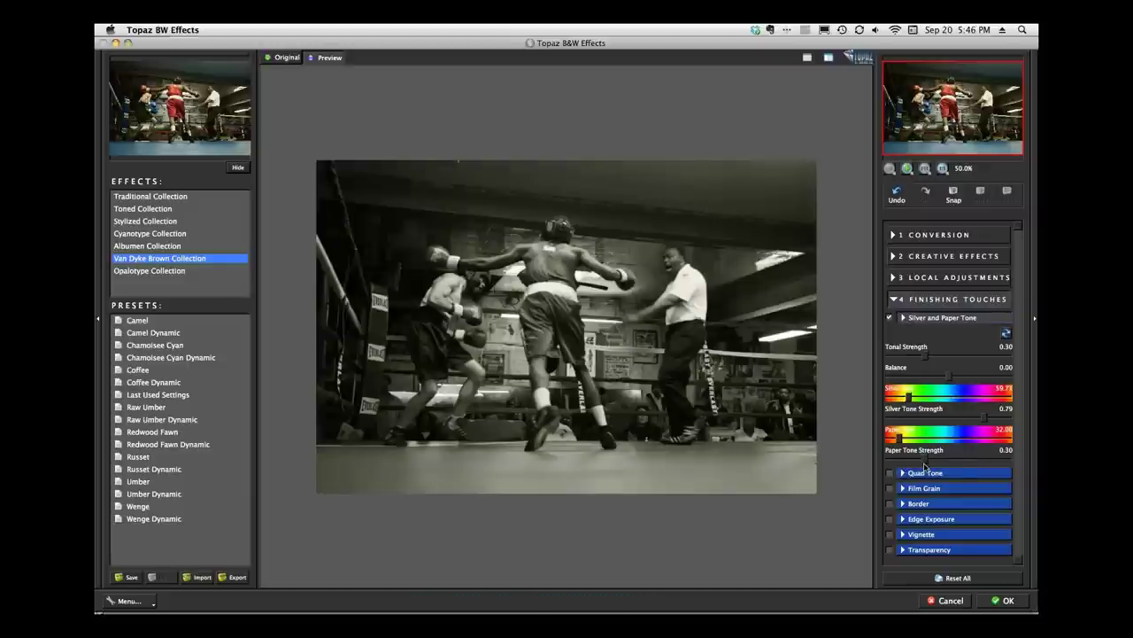
{"action": "left_click_drag", "start_coordinate": [926, 465], "coordinate": [983, 467]}
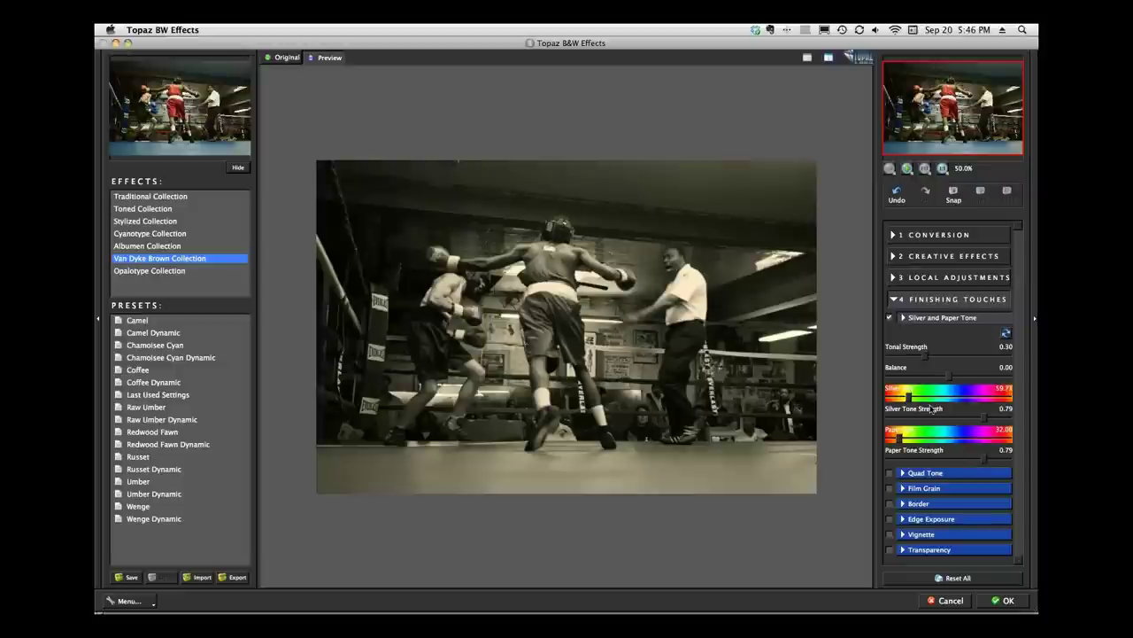
{"action": "mouse_move", "coordinate": [927, 360]}
{"action": "left_mouse_down"}
{"action": "mouse_move", "coordinate": [950, 364]}
{"action": "mouse_move", "coordinate": [908, 364]}
{"action": "left_mouse_up"}
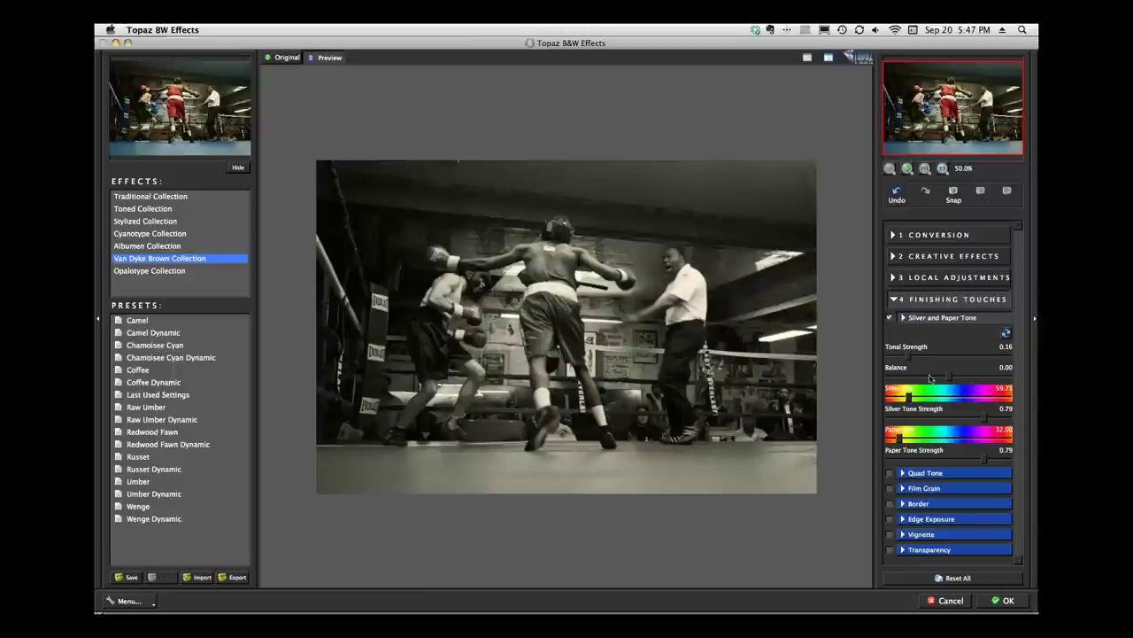
{"action": "mouse_move", "coordinate": [953, 386]}
{"action": "left_mouse_down"}
{"action": "mouse_move", "coordinate": [978, 386]}
{"action": "mouse_move", "coordinate": [888, 382]}
{"action": "mouse_move", "coordinate": [1003, 387]}
{"action": "mouse_move", "coordinate": [947, 387]}
{"action": "left_mouse_up"}
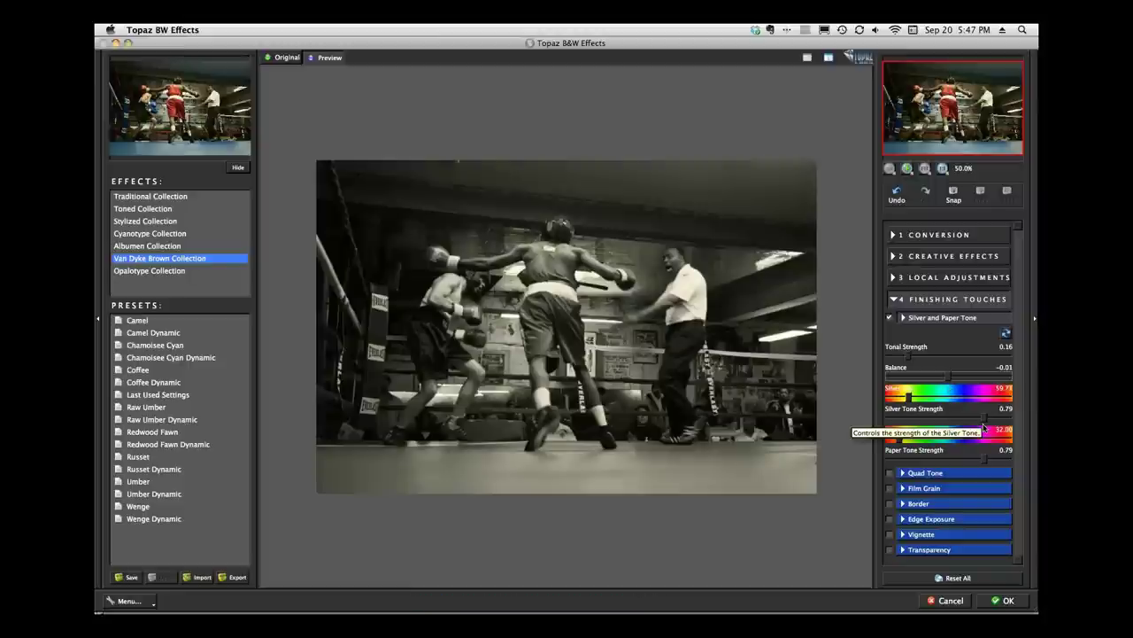
- Raise the Silver Tone Strength slider to 0.88
{"action": "left_click_drag", "start_coordinate": [983, 427], "coordinate": [914, 459]}
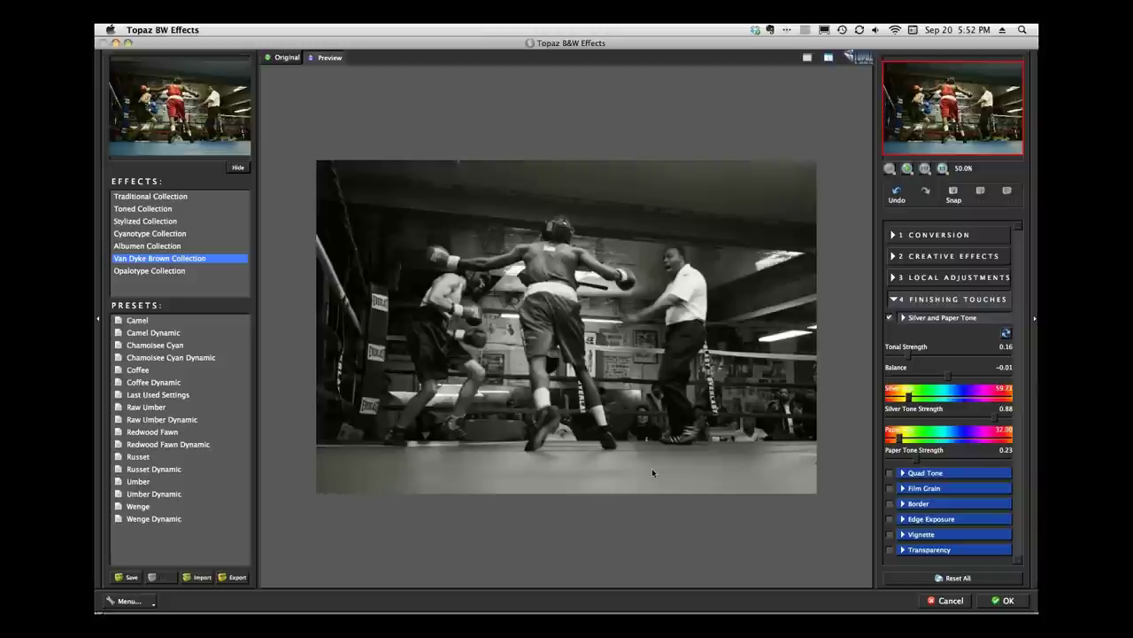
- In the Stylized Collection, try Adaptive Diffusion with Color, then Infrared I, II and III
{"action": "left_click", "coordinate": [133, 221]}
{"action": "left_click", "coordinate": [174, 334]}
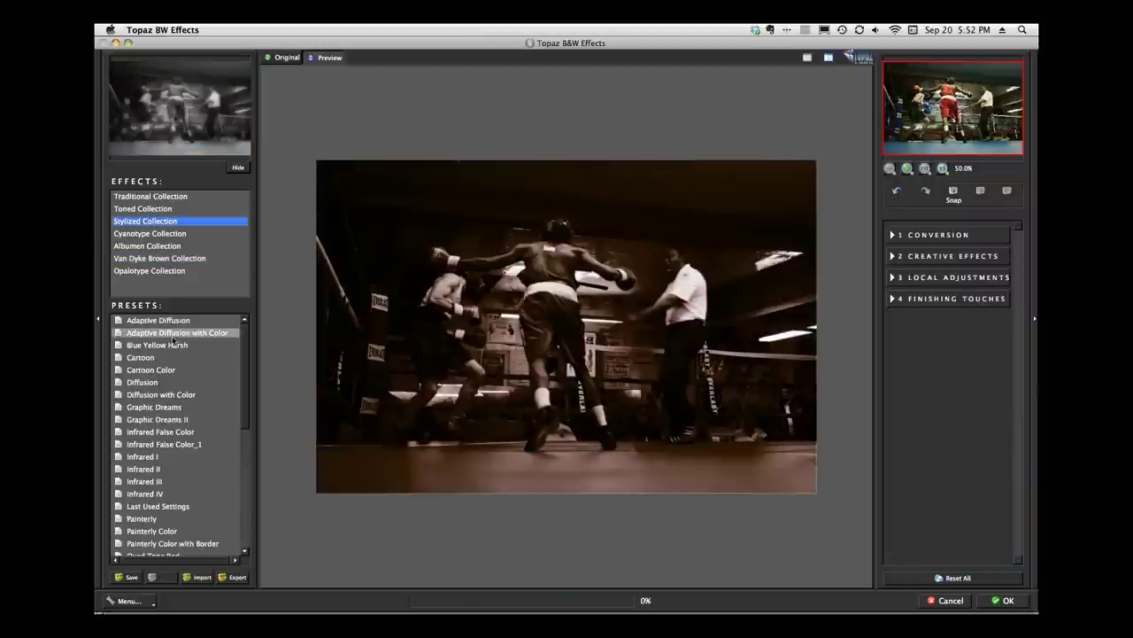
{"action": "left_click", "coordinate": [135, 457]}
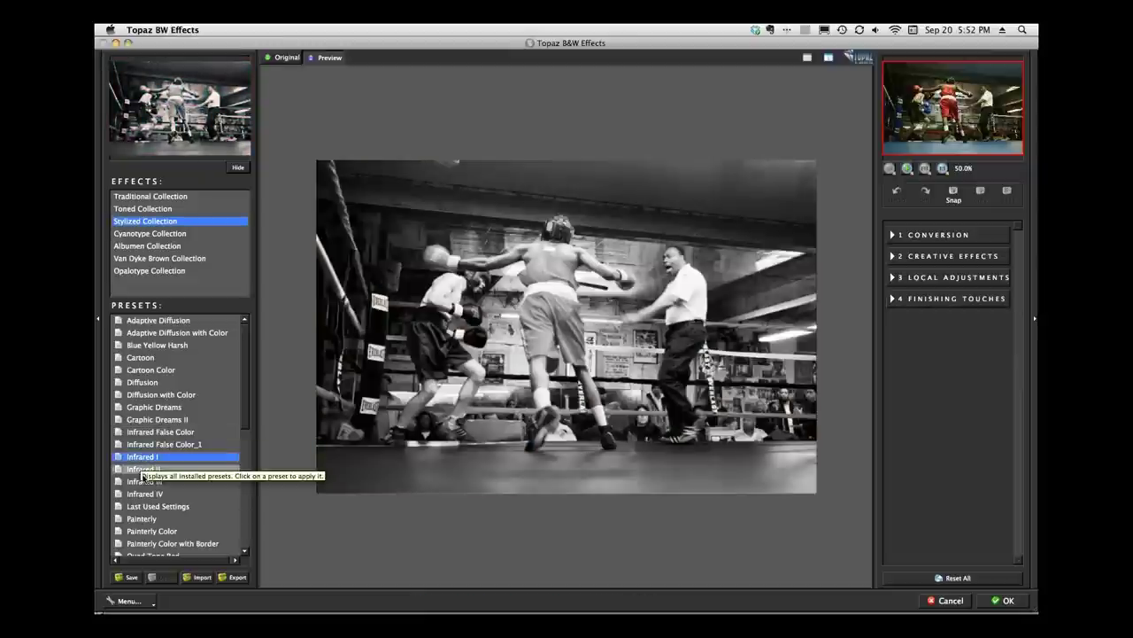
{"action": "left_click", "coordinate": [146, 481]}
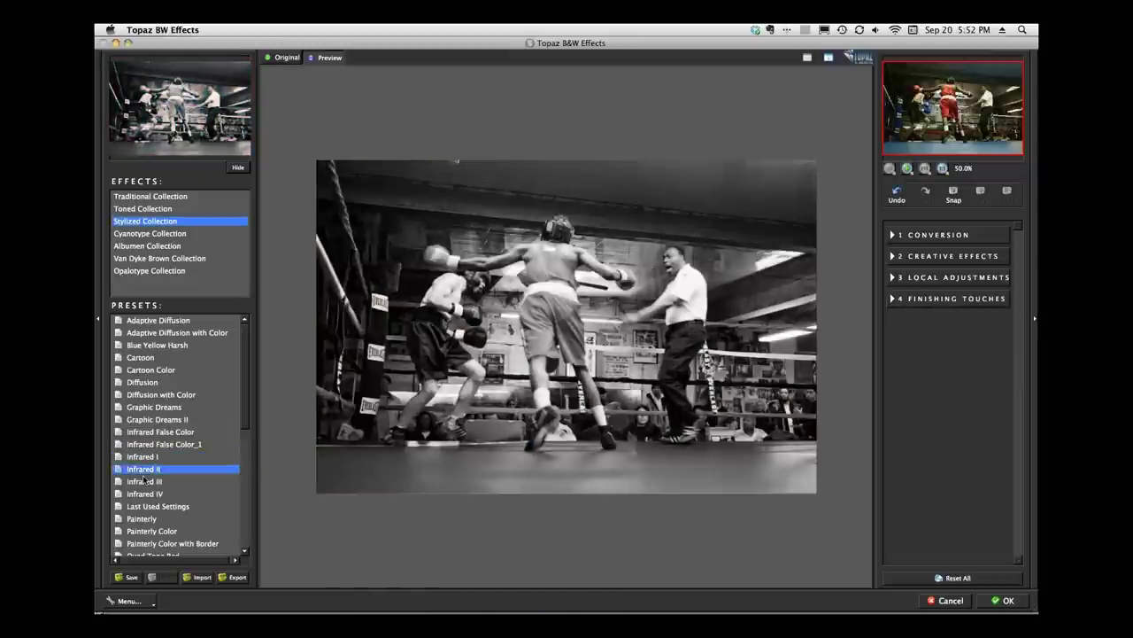
{"action": "left_click", "coordinate": [144, 481]}
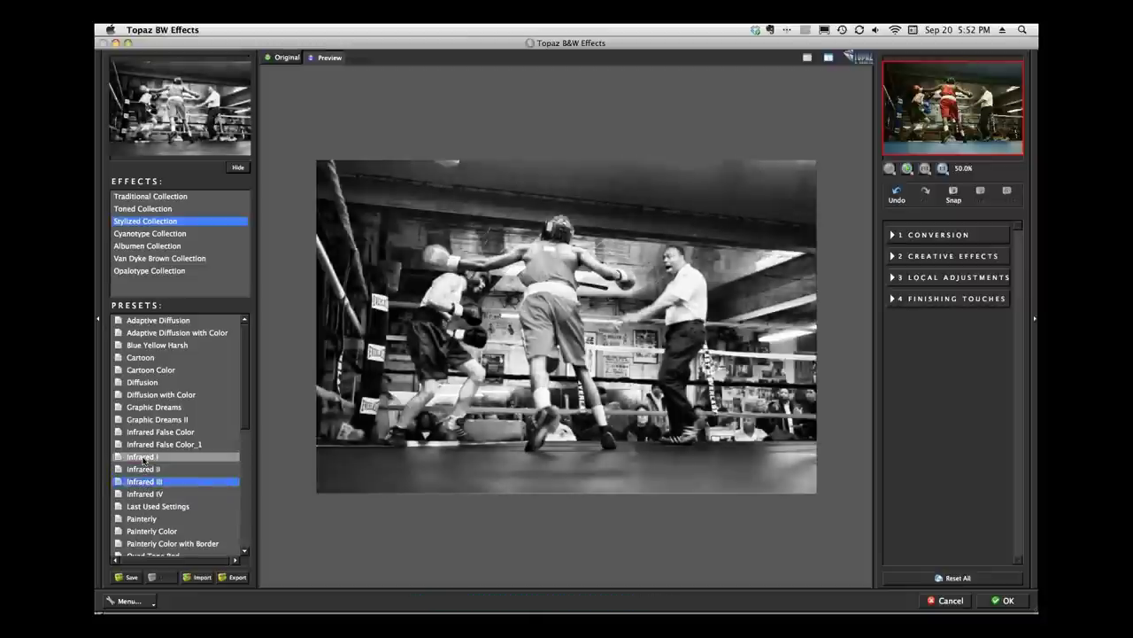
- Compare Infrared False Color and Infrared IV against Infrared III, then list Traditional Collection presets
{"action": "left_click", "coordinate": [144, 456]}
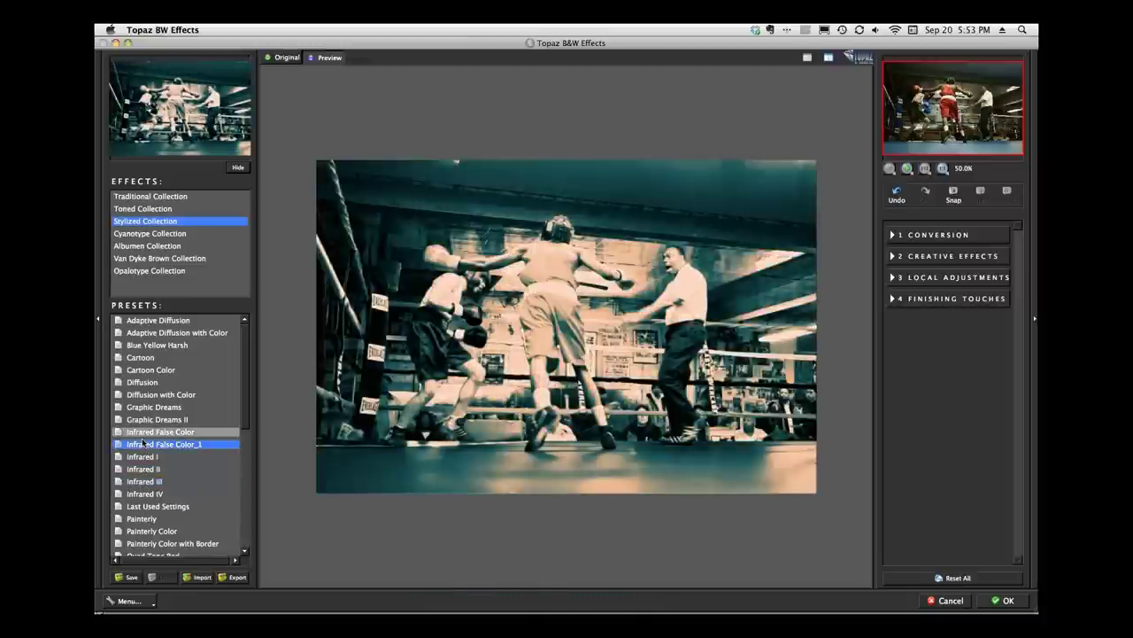
{"action": "left_click", "coordinate": [143, 444]}
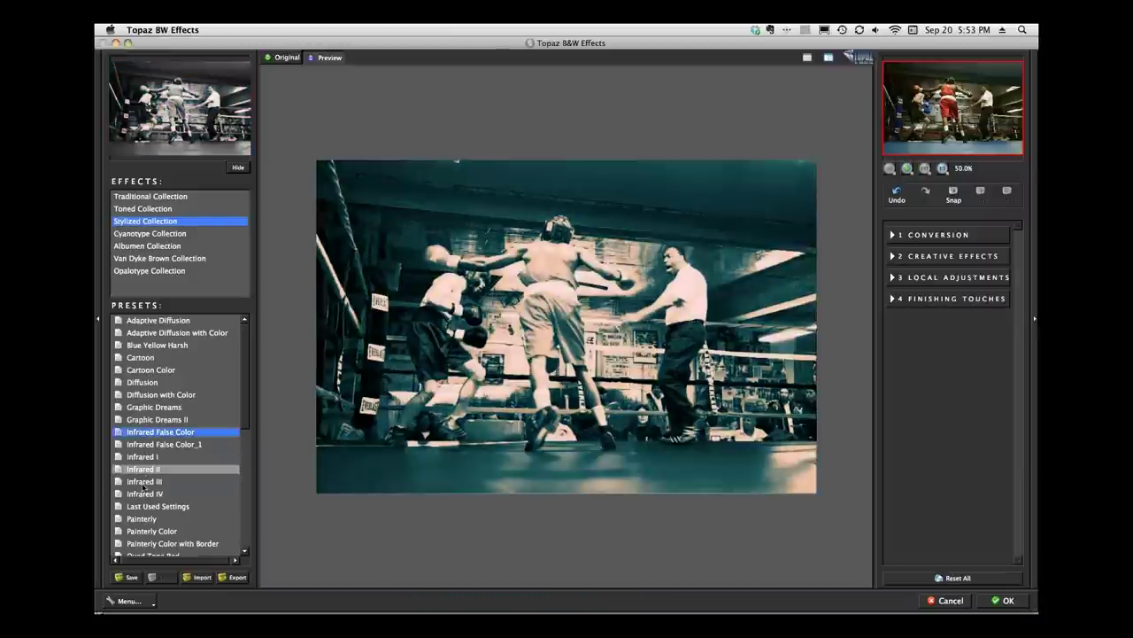
{"action": "left_click", "coordinate": [144, 493]}
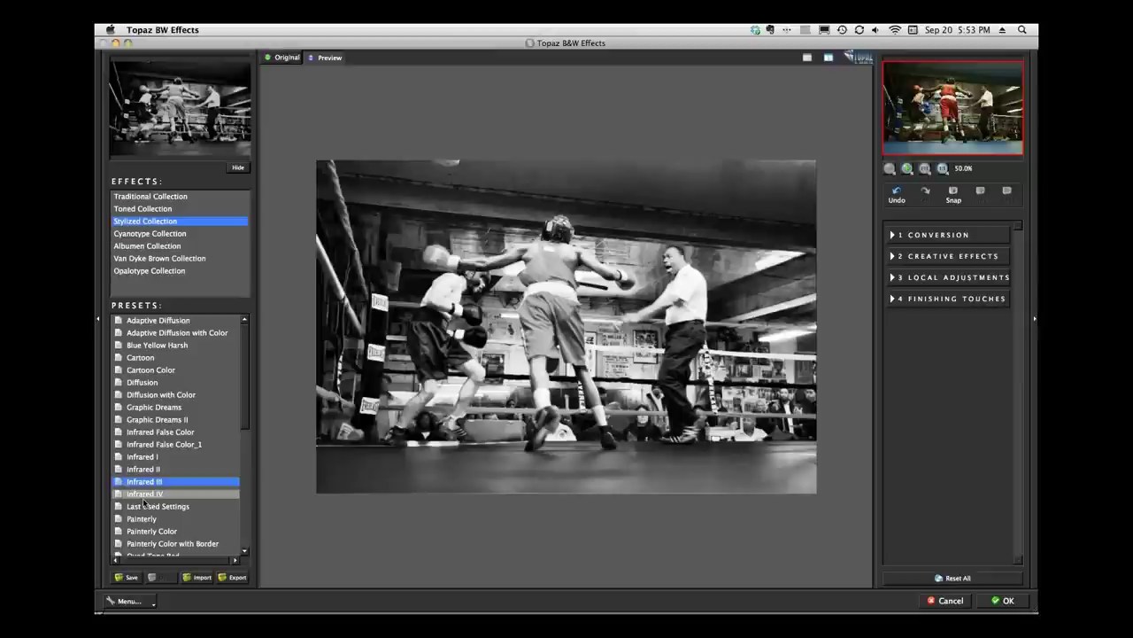
{"action": "left_click", "coordinate": [143, 496]}
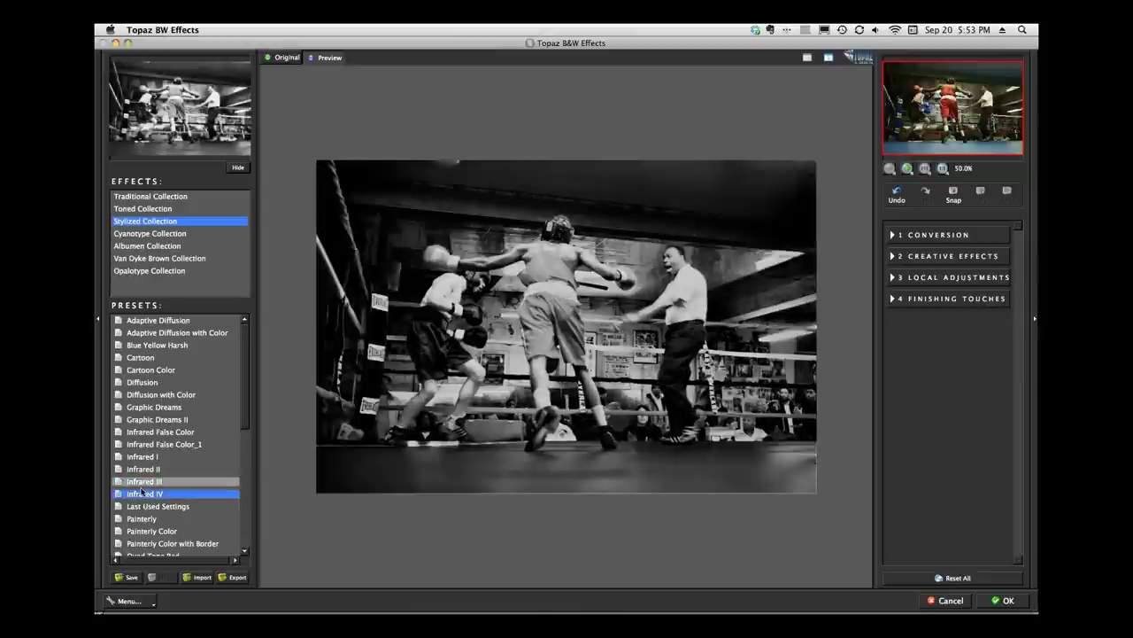
{"action": "left_click", "coordinate": [141, 485]}
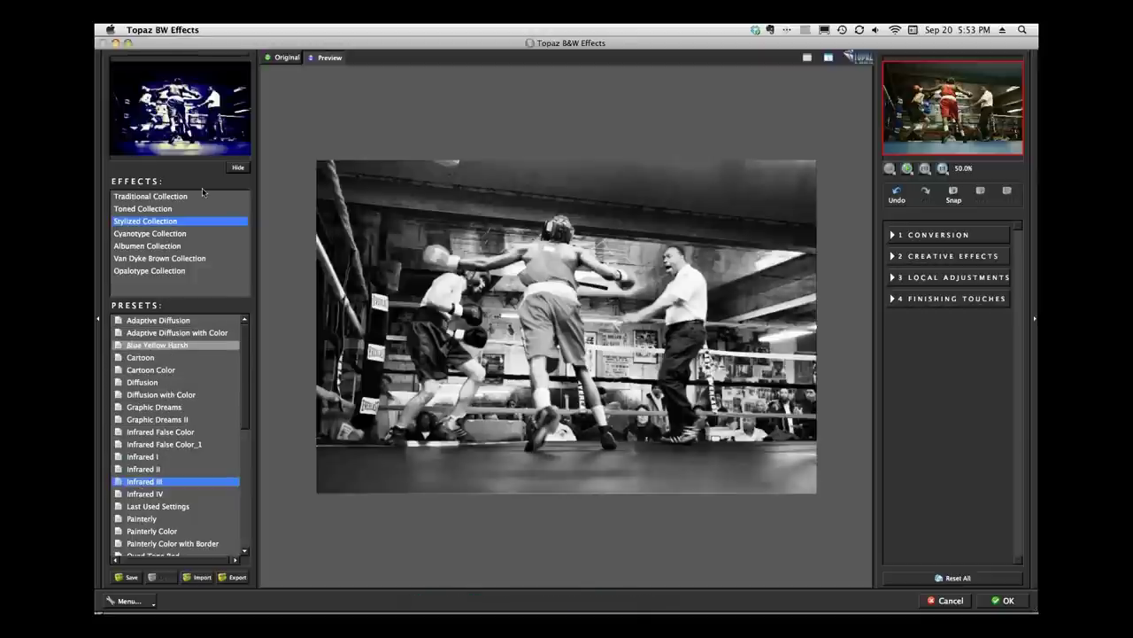
{"action": "left_click", "coordinate": [137, 200]}
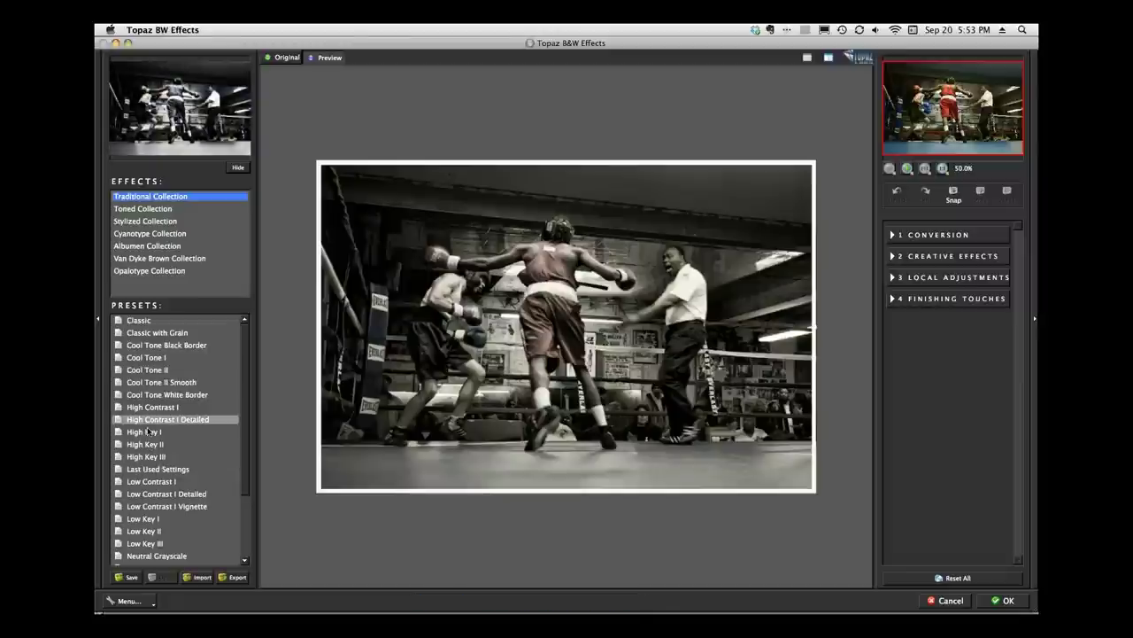
- Browse the Toned Collection presets, then return to the Stylized Collection
{"action": "left_click", "coordinate": [133, 209]}
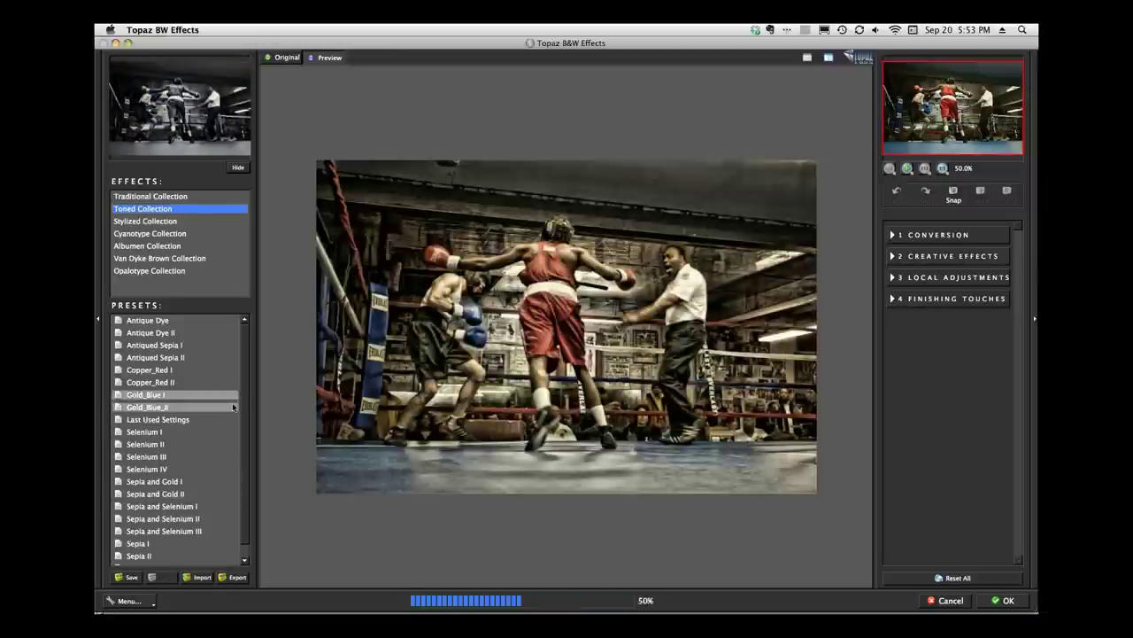
{"action": "scroll", "coordinate": [242, 393], "scroll_direction": "down", "scroll_amount": 1}
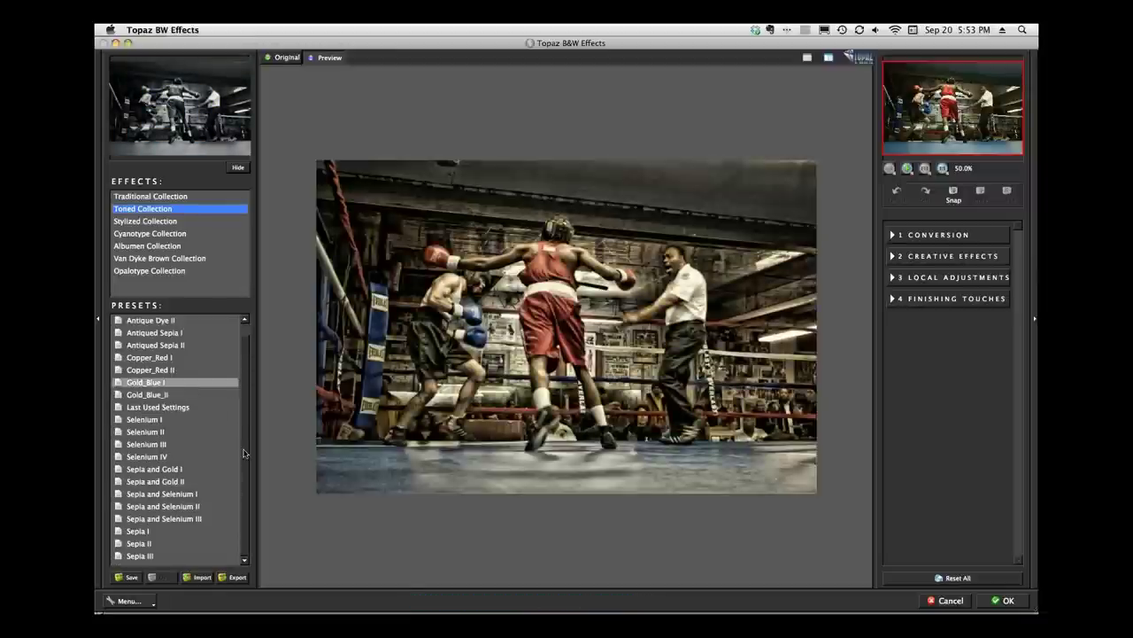
{"action": "left_click", "coordinate": [147, 221]}
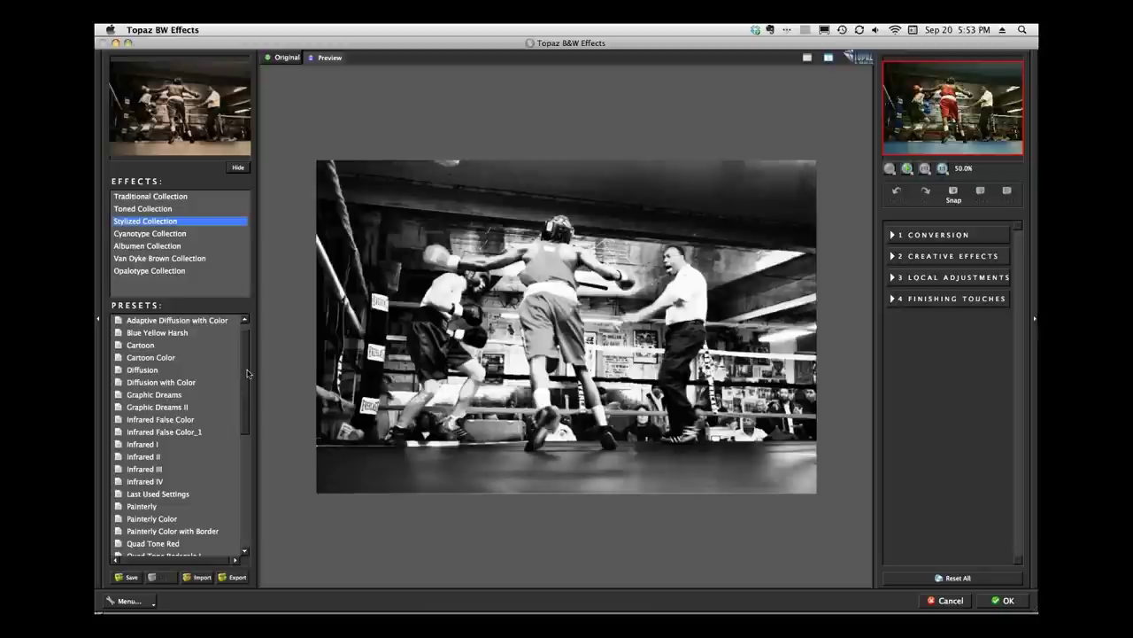
{"action": "scroll", "coordinate": [248, 372], "scroll_direction": "up", "scroll_amount": 1}
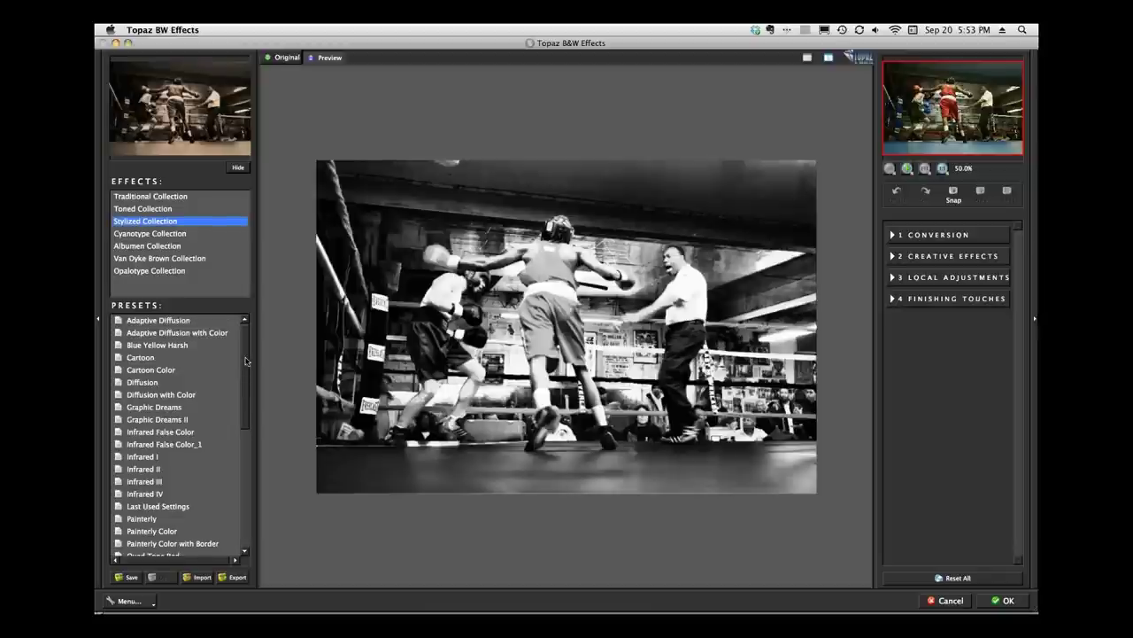
- Try Diffusion with Color and Infrared I, leaving Infrared II applied to the photo
{"action": "left_click", "coordinate": [157, 395]}
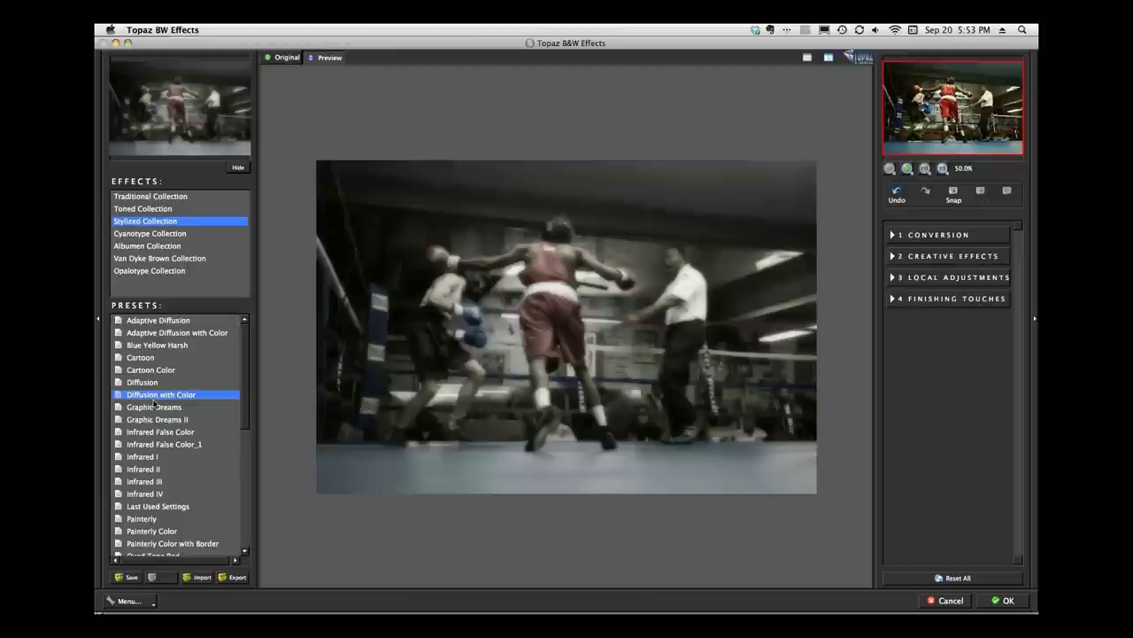
{"action": "left_click", "coordinate": [146, 458]}
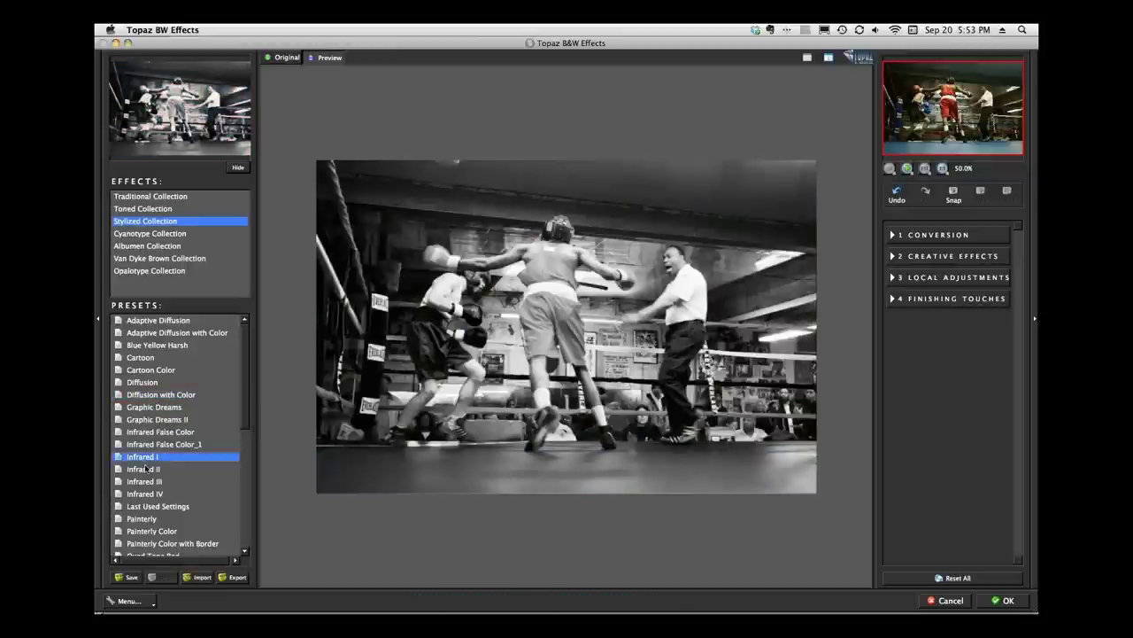
{"action": "left_click", "coordinate": [145, 468]}
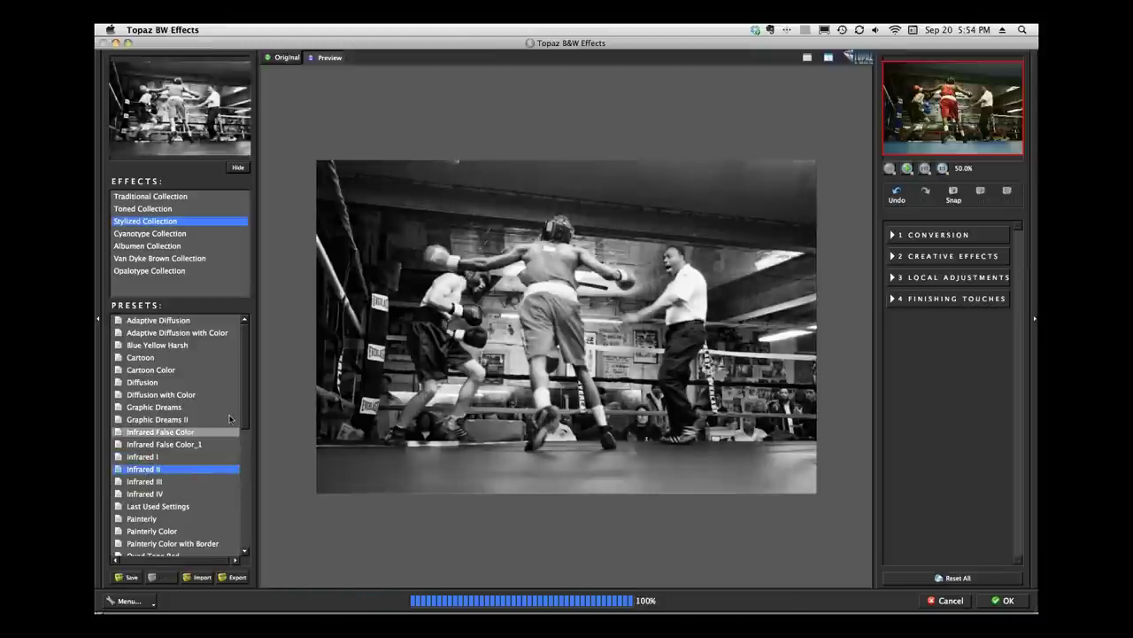
{"action": "left_click_drag", "start_coordinate": [243, 388], "coordinate": [251, 503]}
{"action": "scroll", "coordinate": [185, 321], "scroll_direction": "up", "scroll_amount": 10}
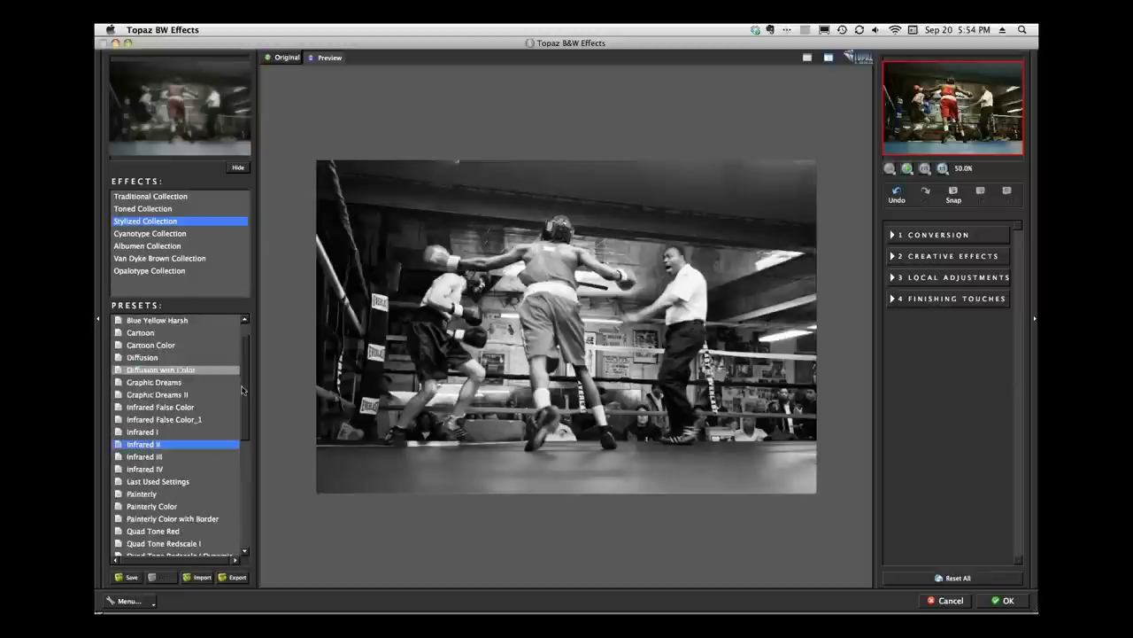
- In Van Dyke Brown Collection, try Camel, settle on Coffee, and expand Creative Effects
{"action": "left_click", "coordinate": [154, 259]}
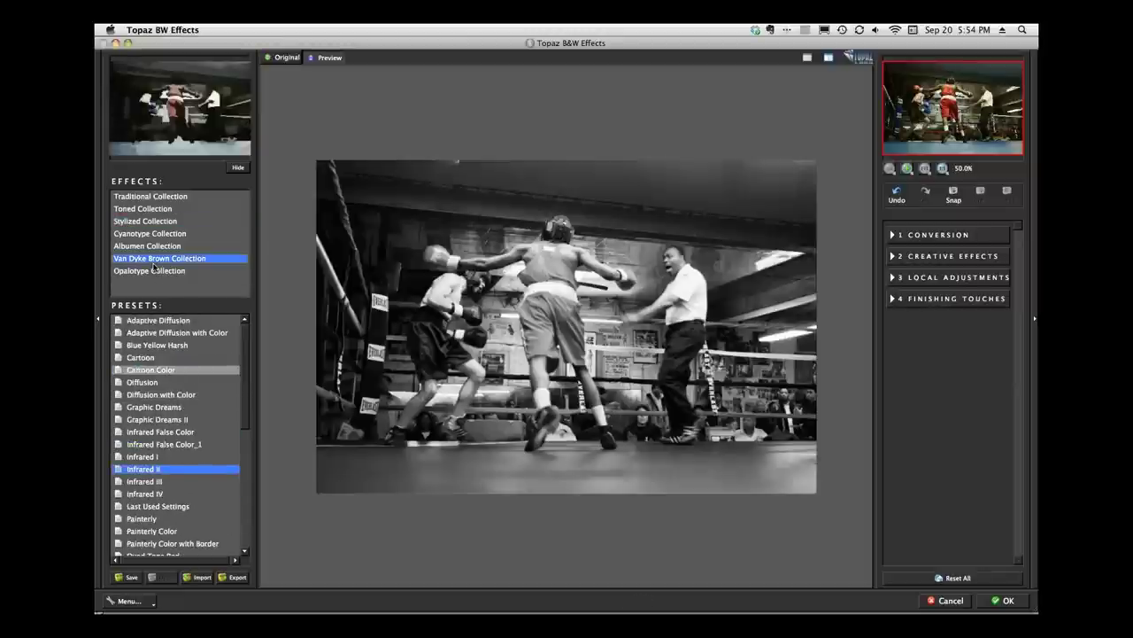
{"action": "left_click", "coordinate": [142, 321]}
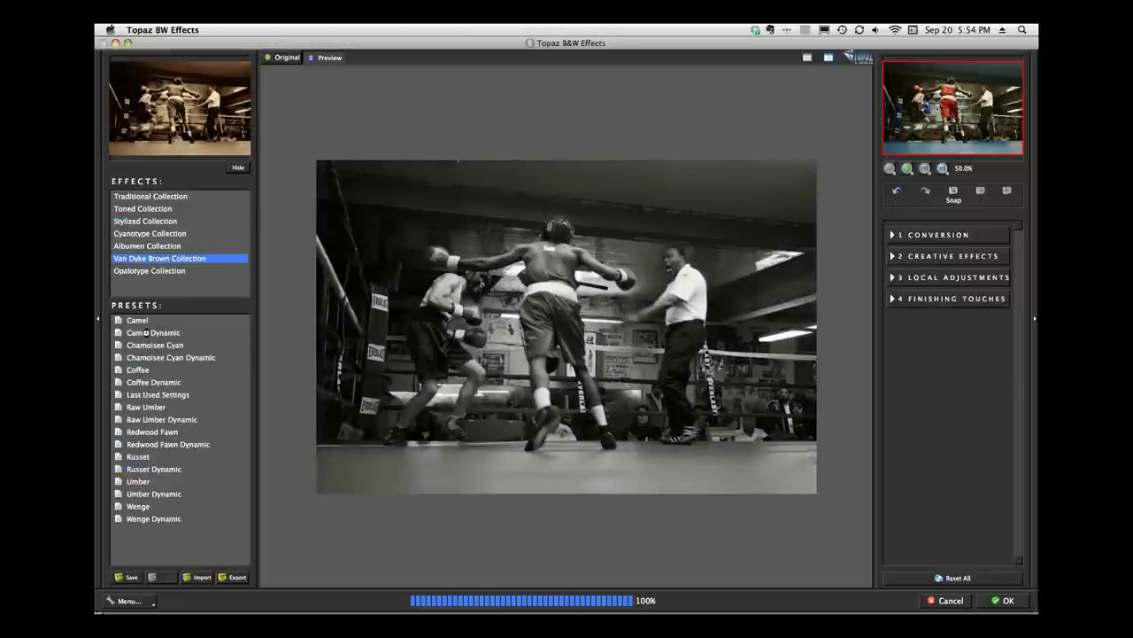
{"action": "left_click", "coordinate": [140, 370]}
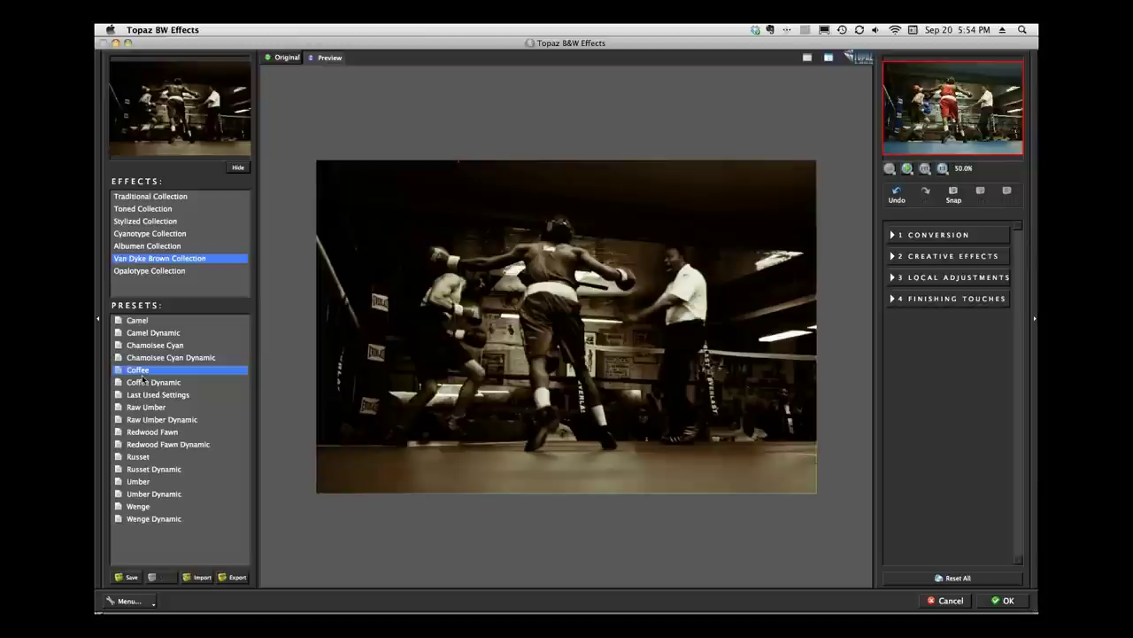
{"action": "left_click", "coordinate": [893, 259]}
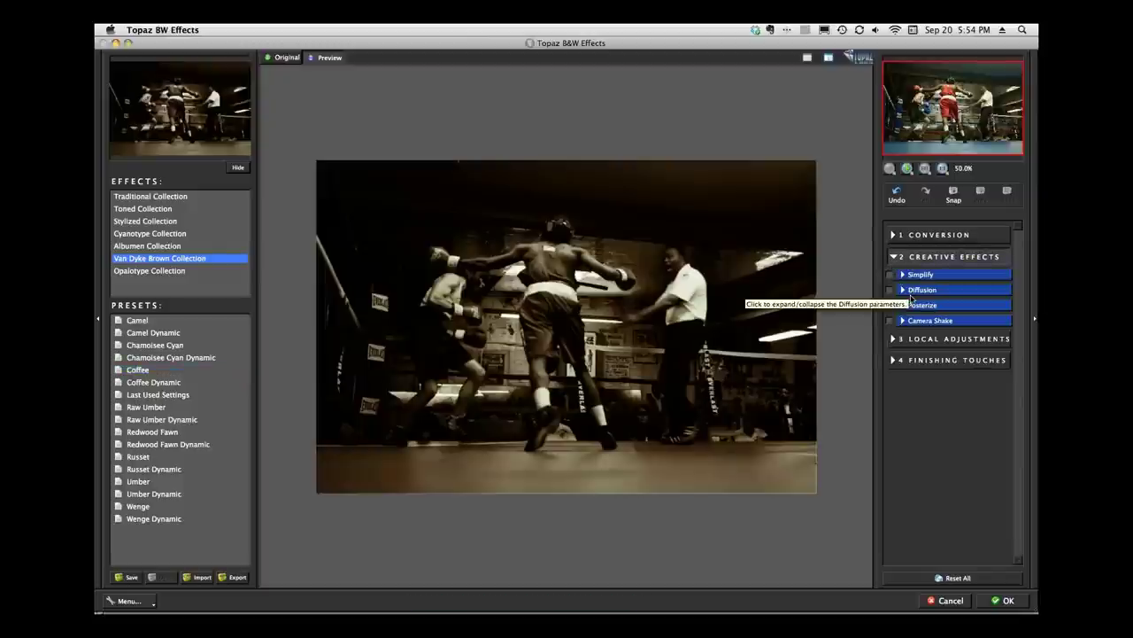
- Set Overall Transparency under Finishing Touches to 0.70 so the boxers' colours show through
{"action": "left_click", "coordinate": [895, 361]}
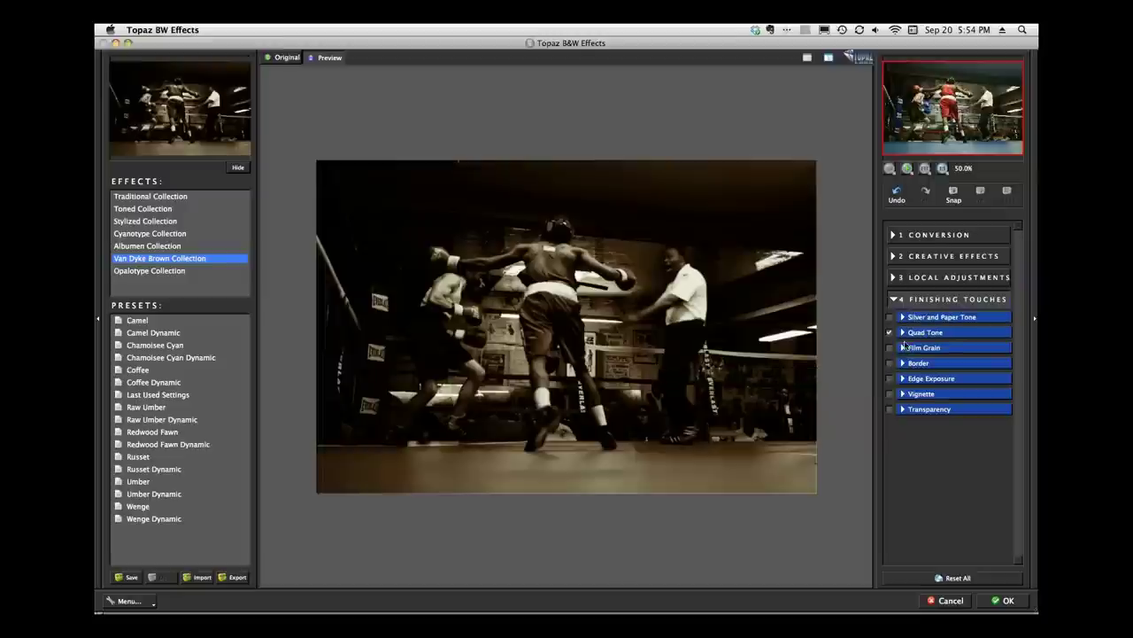
{"action": "left_click", "coordinate": [903, 409]}
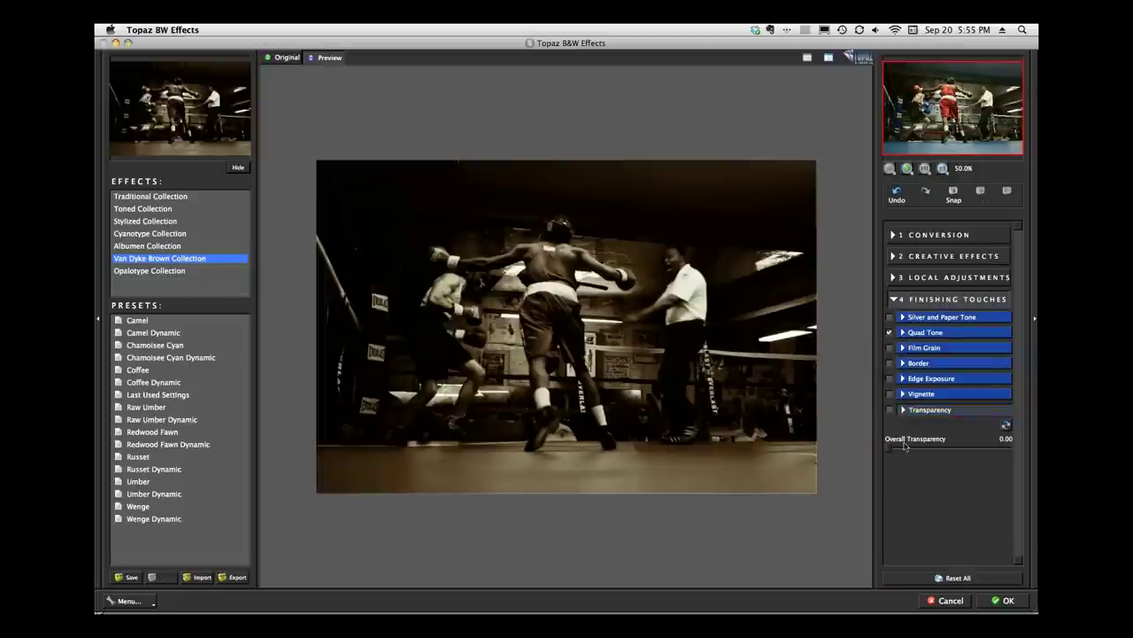
{"action": "left_click_drag", "start_coordinate": [955, 458], "coordinate": [974, 459]}
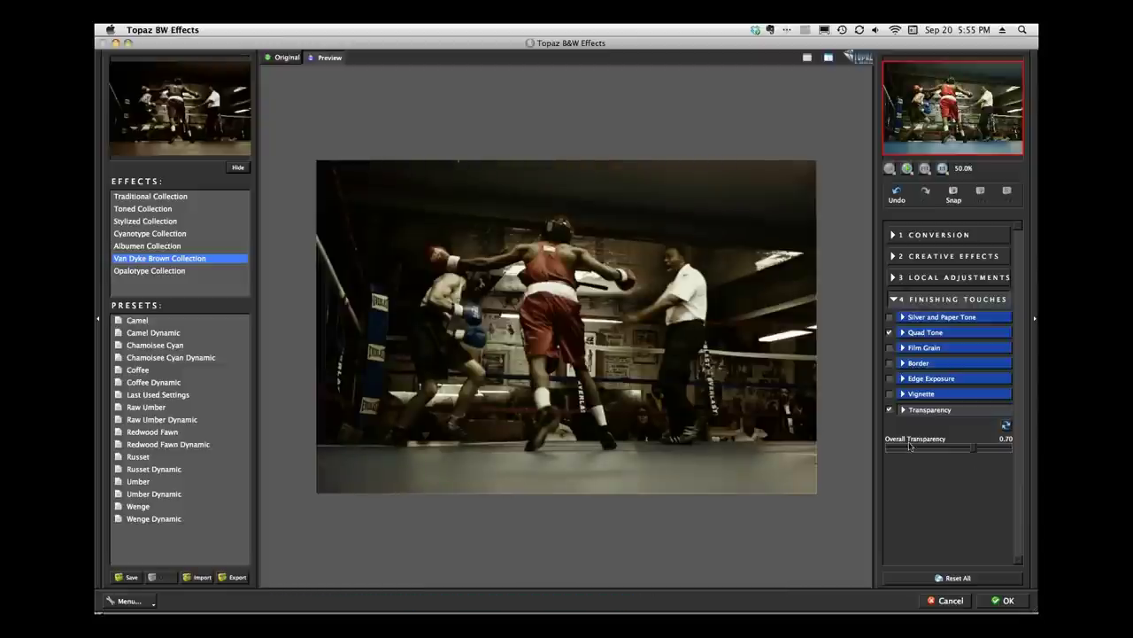